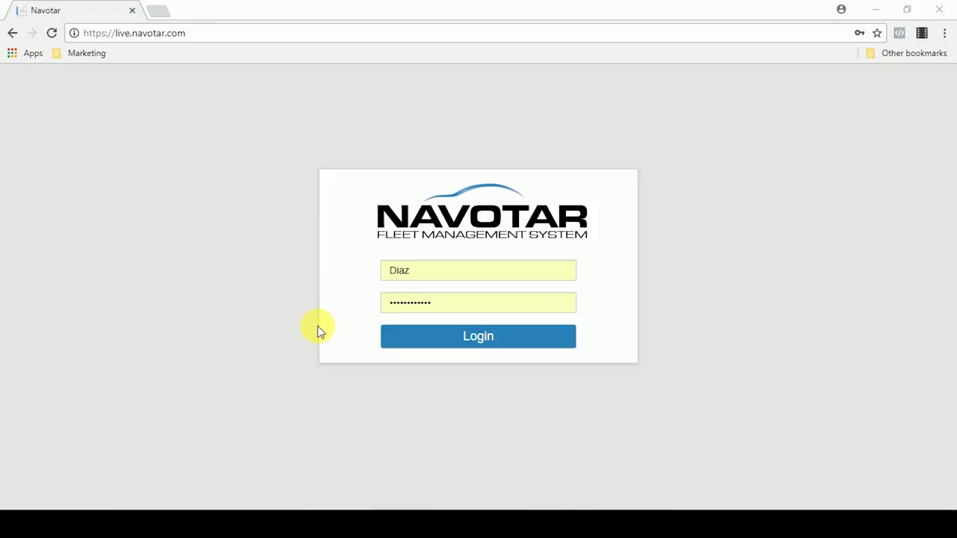
Sign in and review the three agreements with pending payments.
left_click(432, 340)
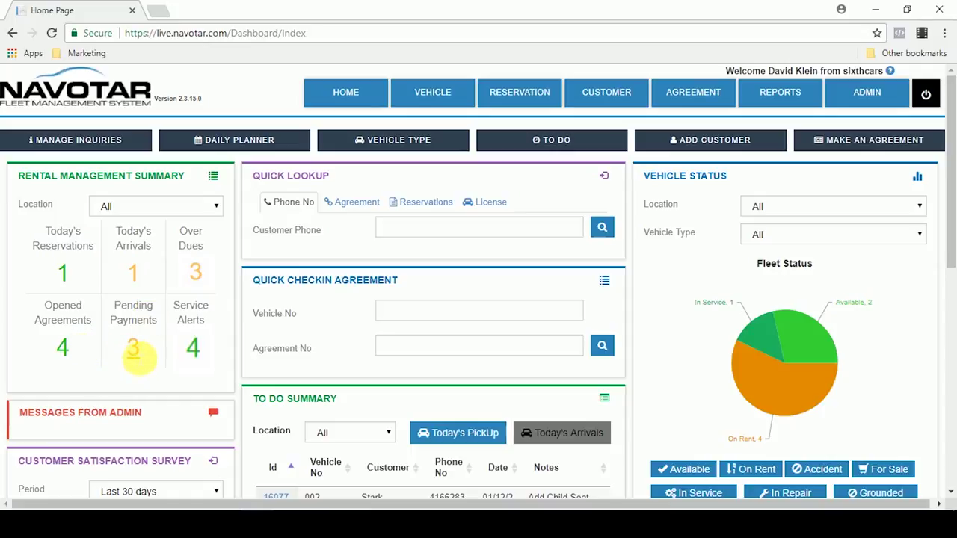
left_click(133, 351)
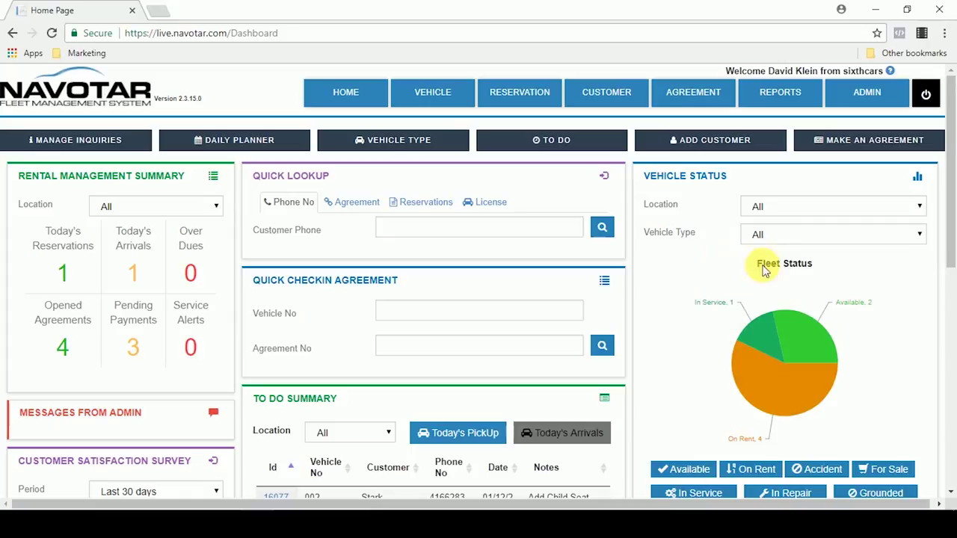
Check the Fleet Status location and vehicle type filters, keeping both set to all.
scroll(784, 281, "down", 1)
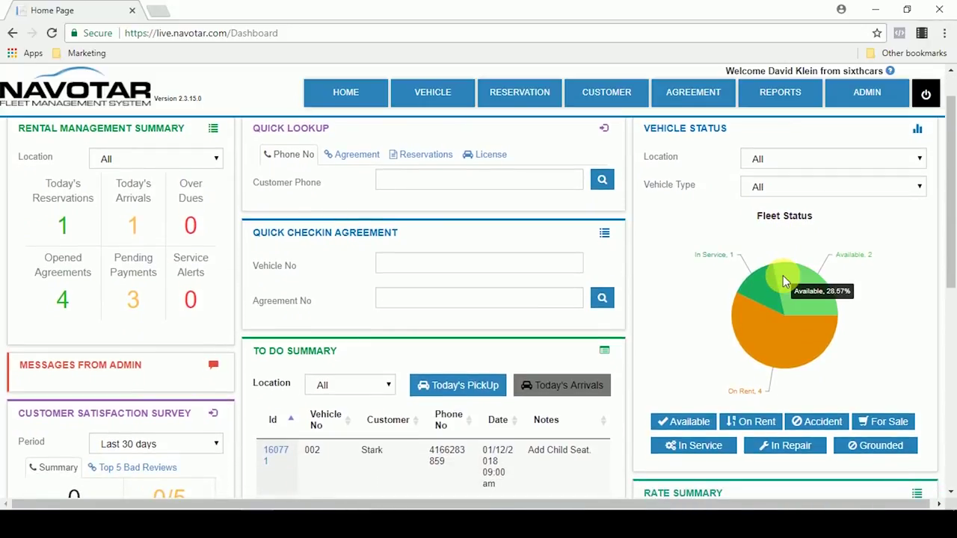
mouse_move(805, 335)
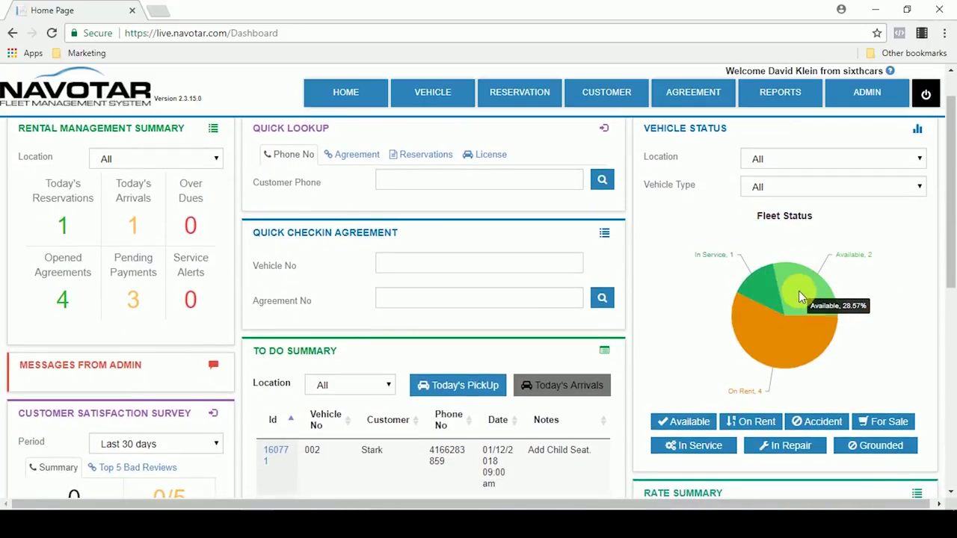
left_click(776, 163)
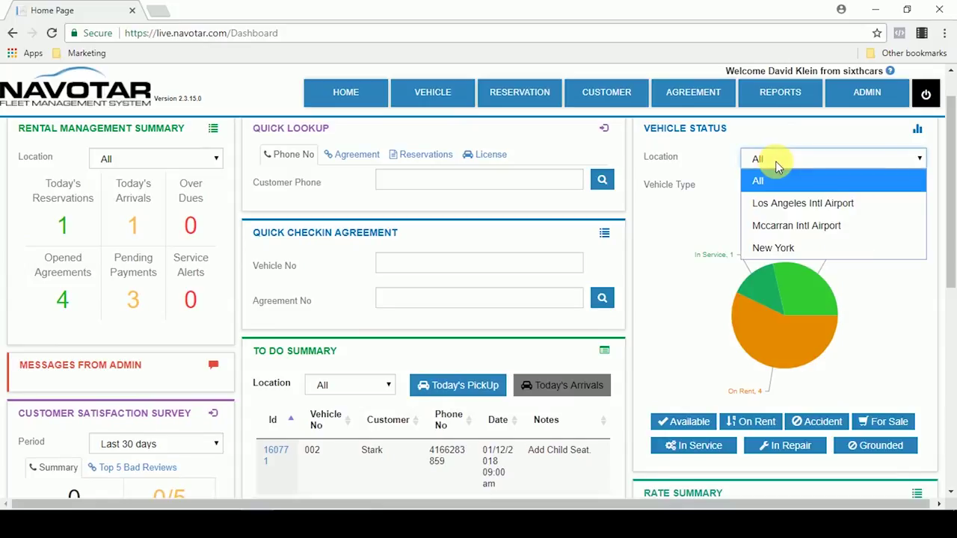
left_click(776, 166)
left_click(789, 188)
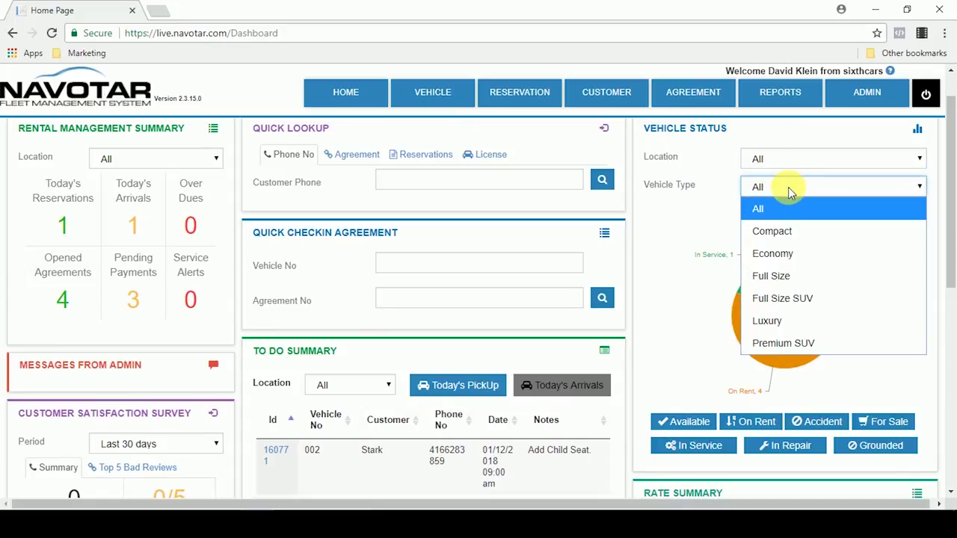
left_click(791, 192)
Show Daily Rate base rates for Mccarran Intl Airport in the Rate Summary.
scroll(838, 276, "down", 4)
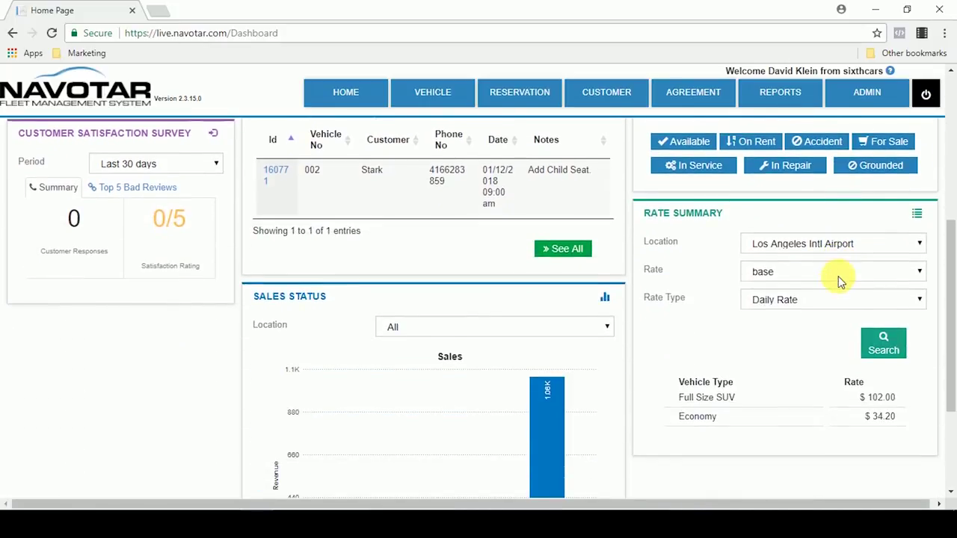
left_click(788, 247)
left_click(796, 288)
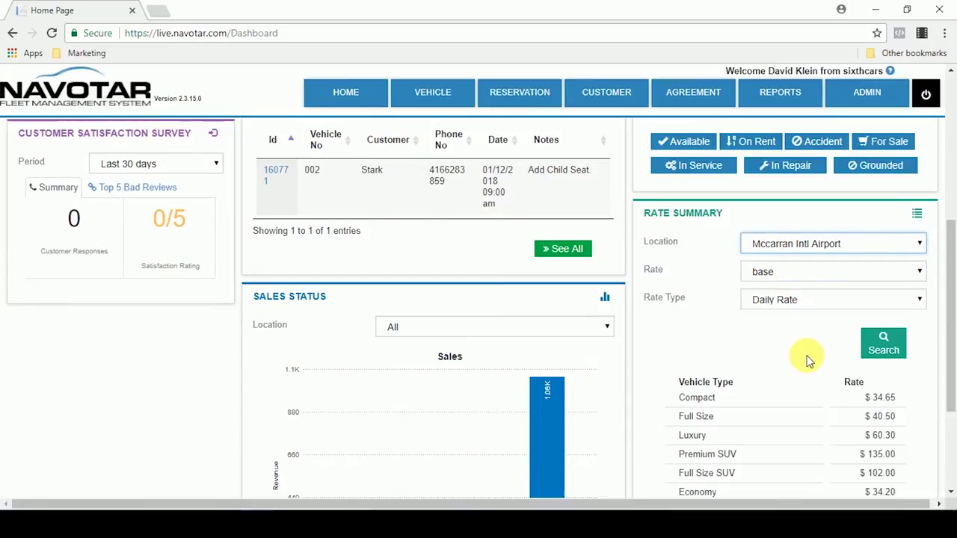
scroll(807, 356, "down", 2)
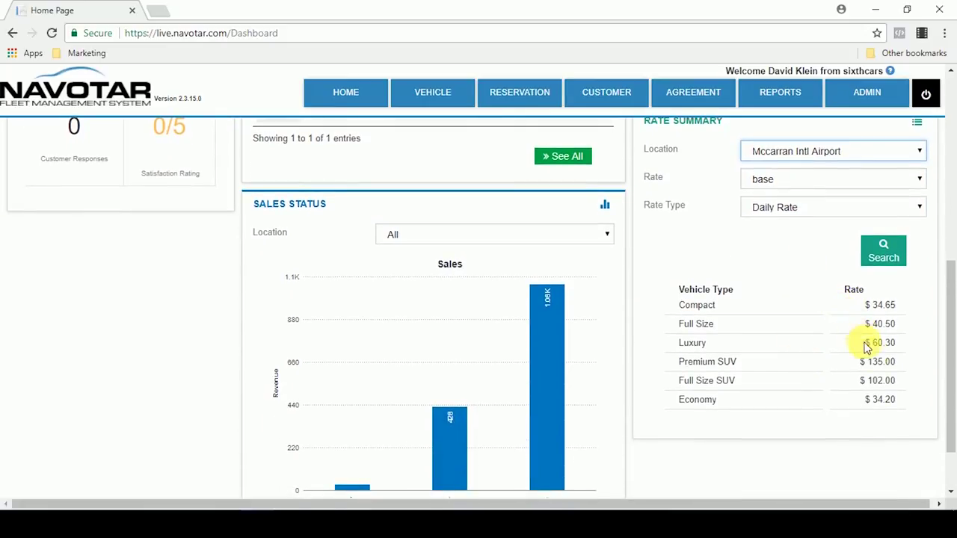
left_click(764, 209)
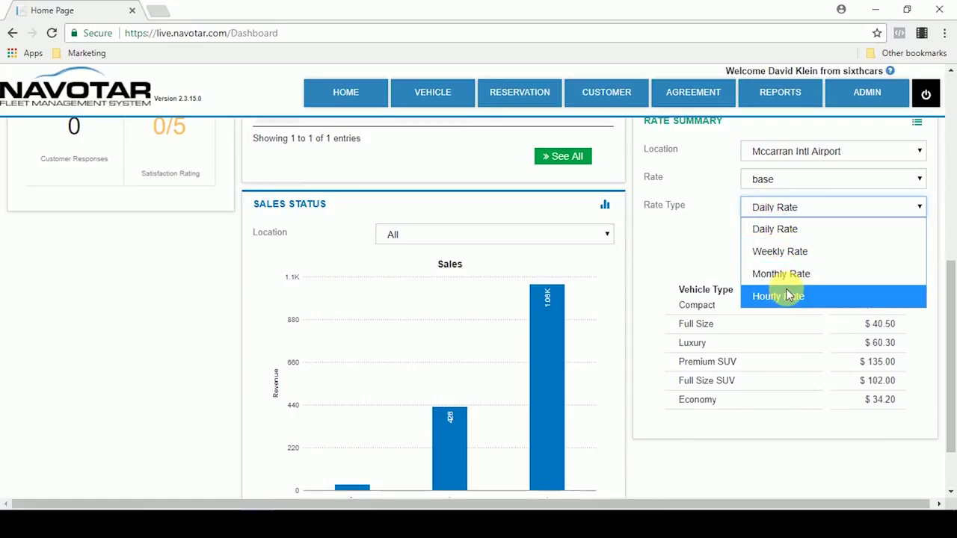
left_click(702, 260)
scroll(702, 260, "down", 1)
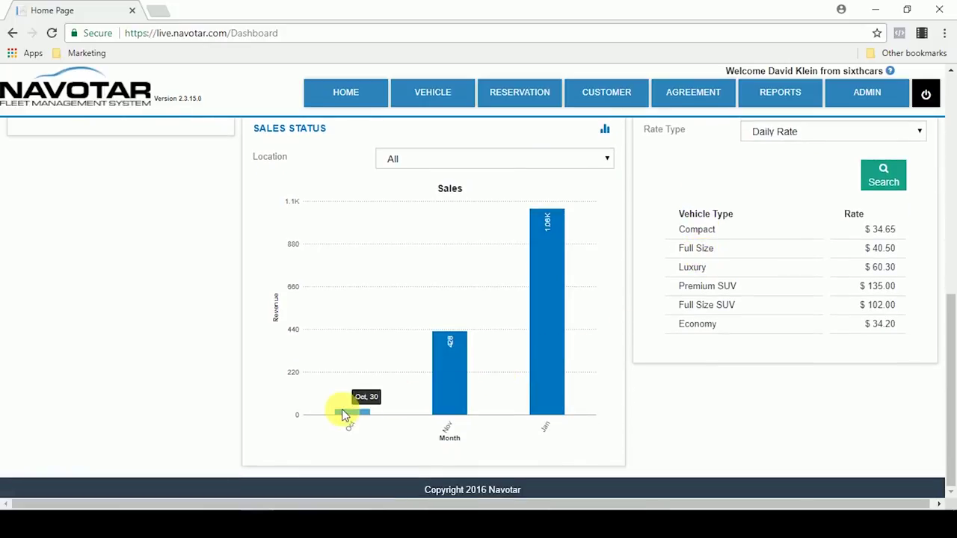
scroll(420, 258, "up", 1)
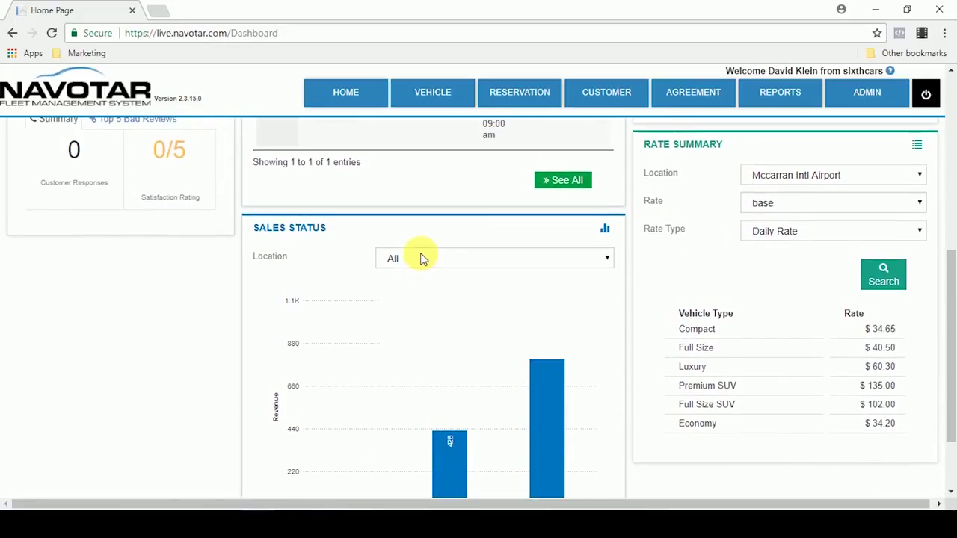
left_click(420, 258)
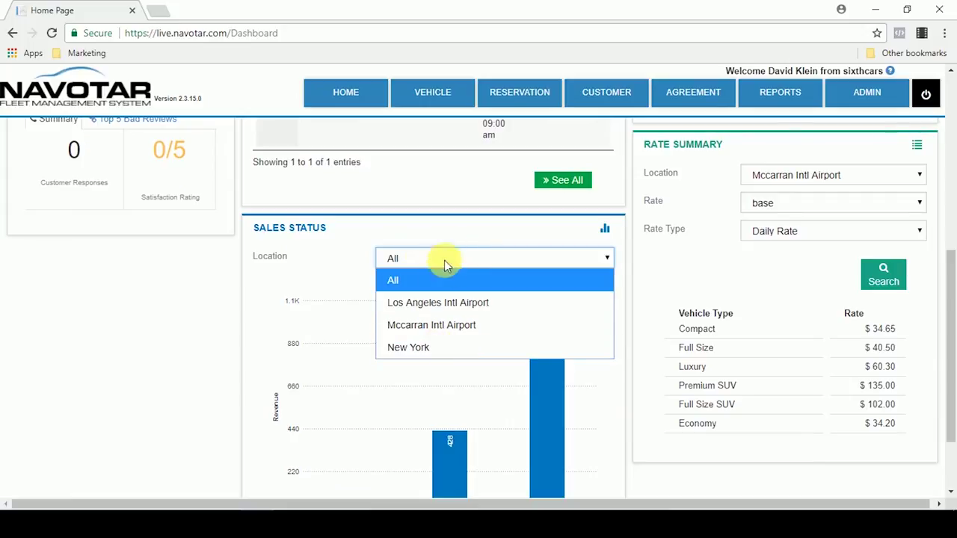
left_click(442, 241)
scroll(442, 241, "up", 2)
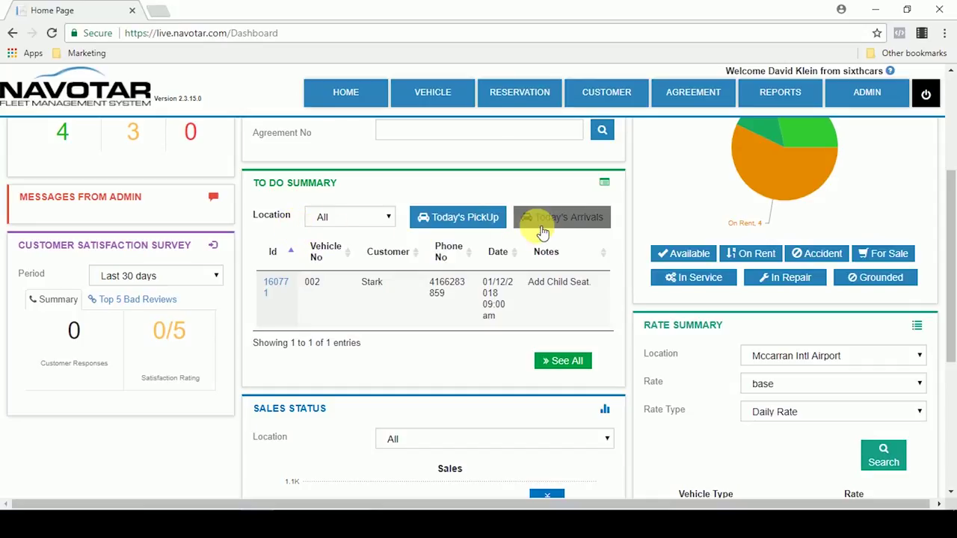
left_click(543, 226)
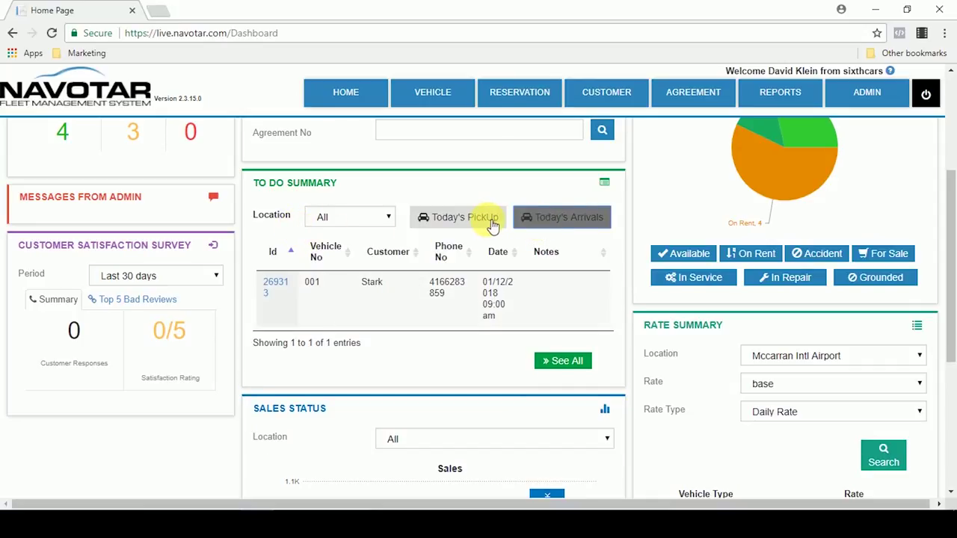
left_click(490, 220)
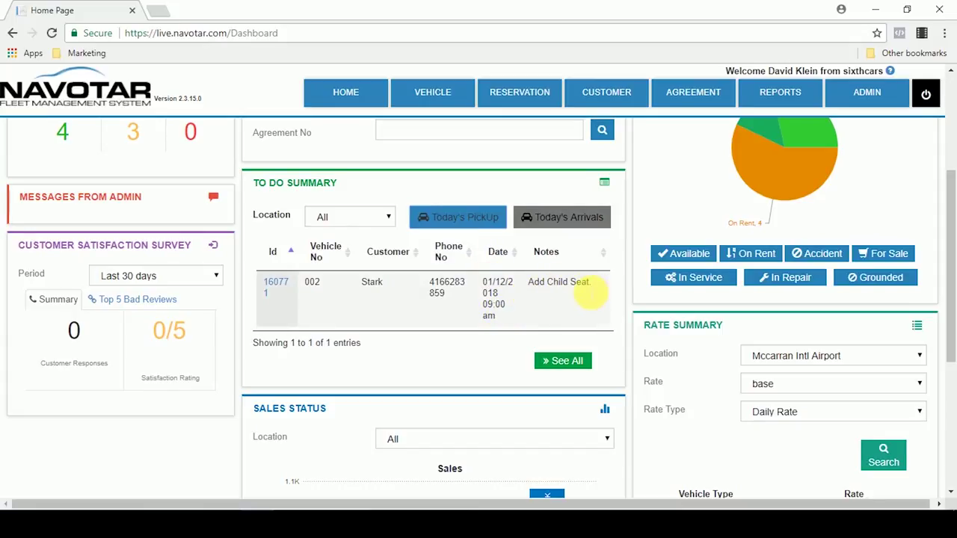
scroll(544, 298, "up", 1)
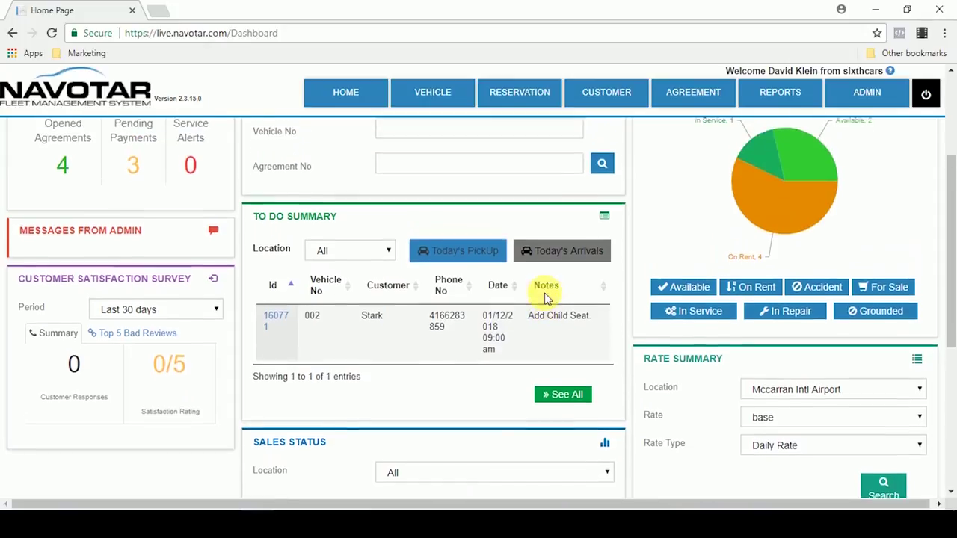
scroll(544, 298, "up", 1)
scroll(544, 298, "up", 1)
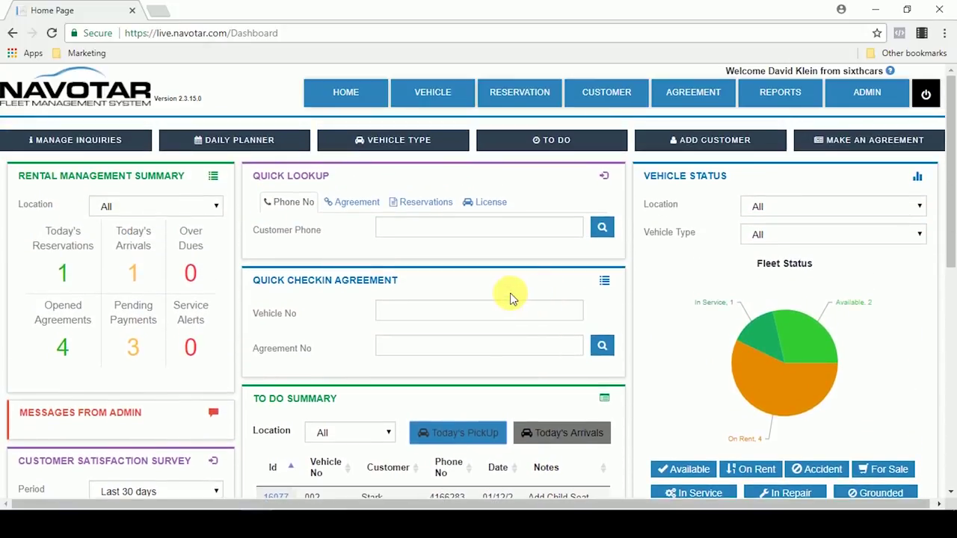
Open the Daily Planner, preview booking options for an empty 01/18 cell, and dismiss them.
left_click(262, 142)
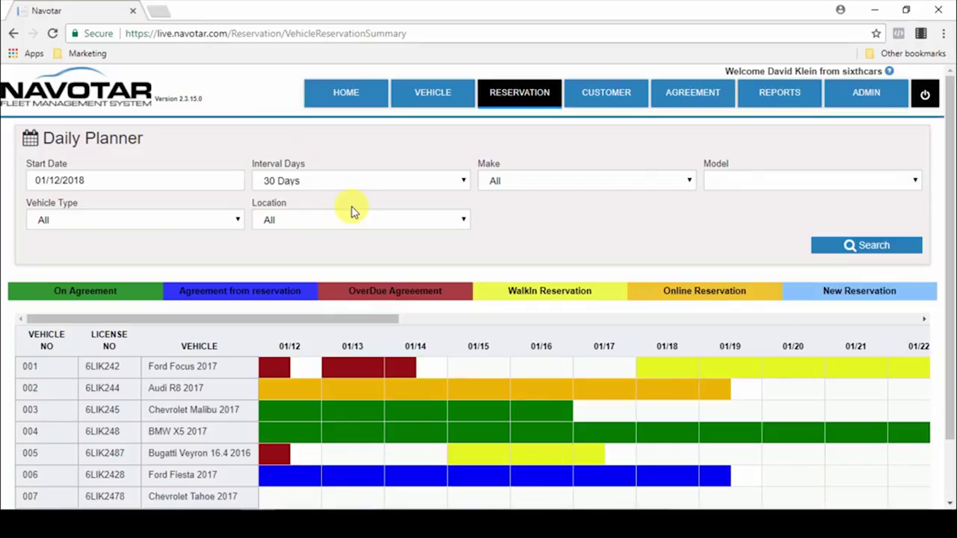
scroll(353, 211, "down", 1)
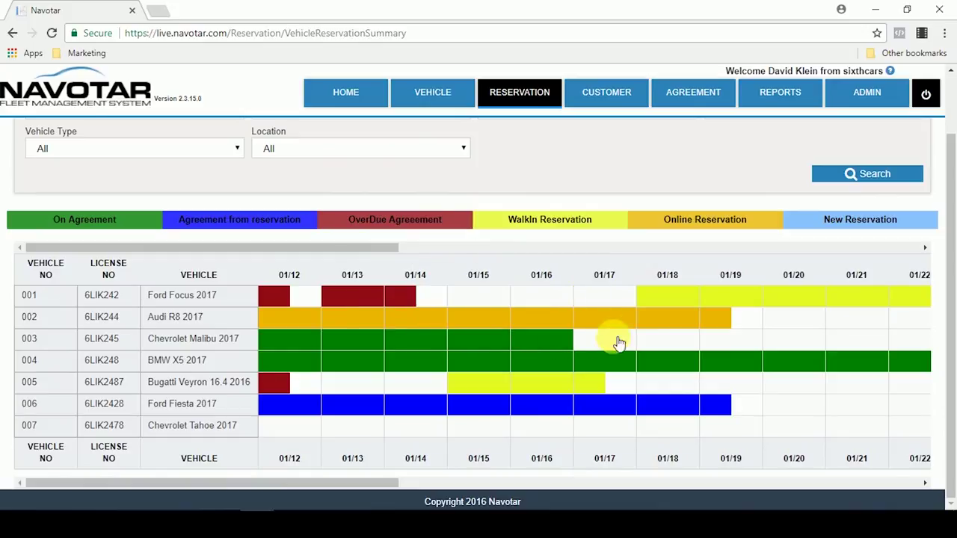
left_click(661, 338)
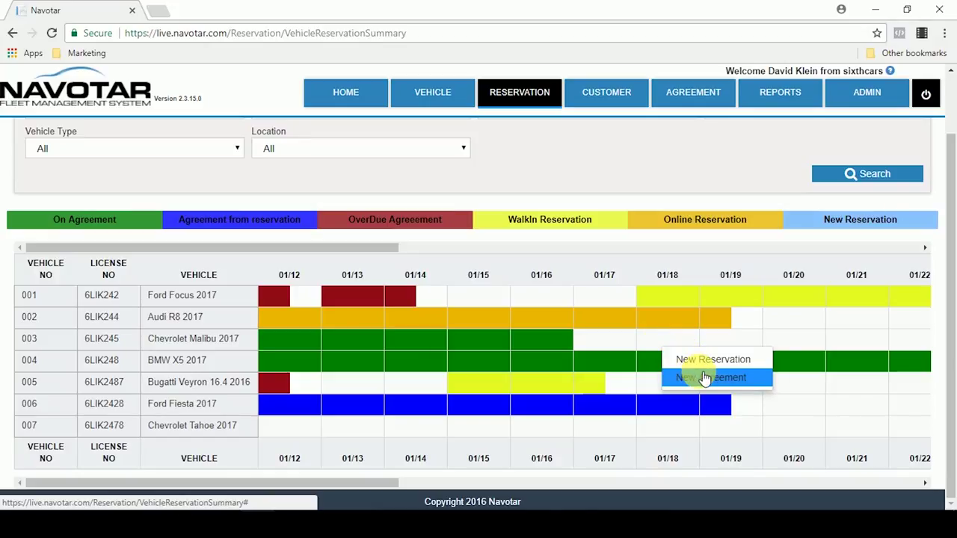
left_click(583, 242)
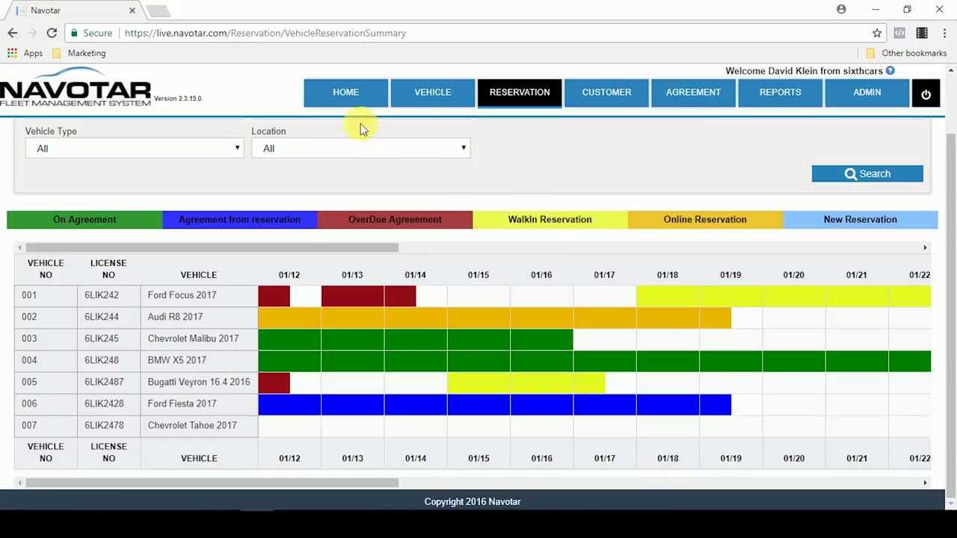
Return to the dashboard and browse the Quick Lookup tabs, ending on Phone No.
left_click(343, 102)
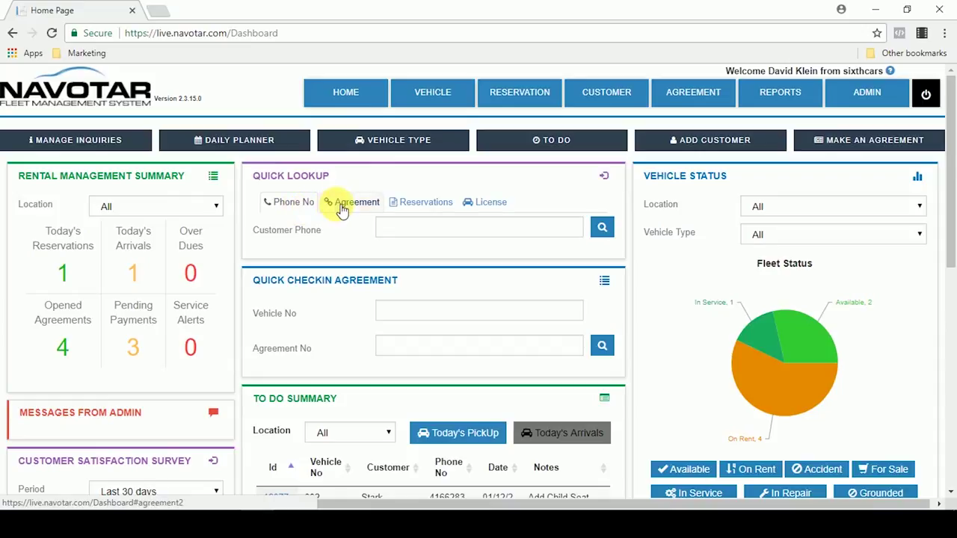
left_click(347, 204)
left_click(394, 203)
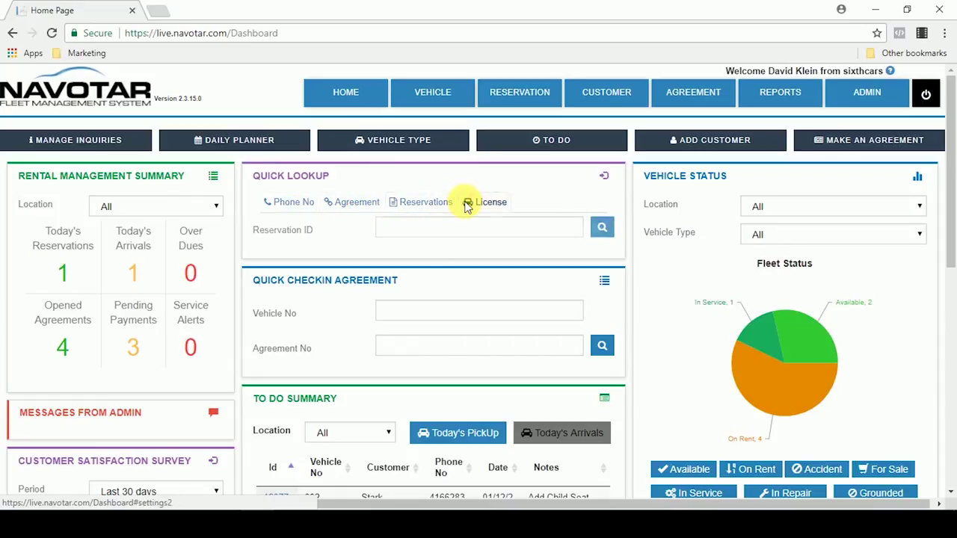
left_click(471, 202)
left_click(297, 204)
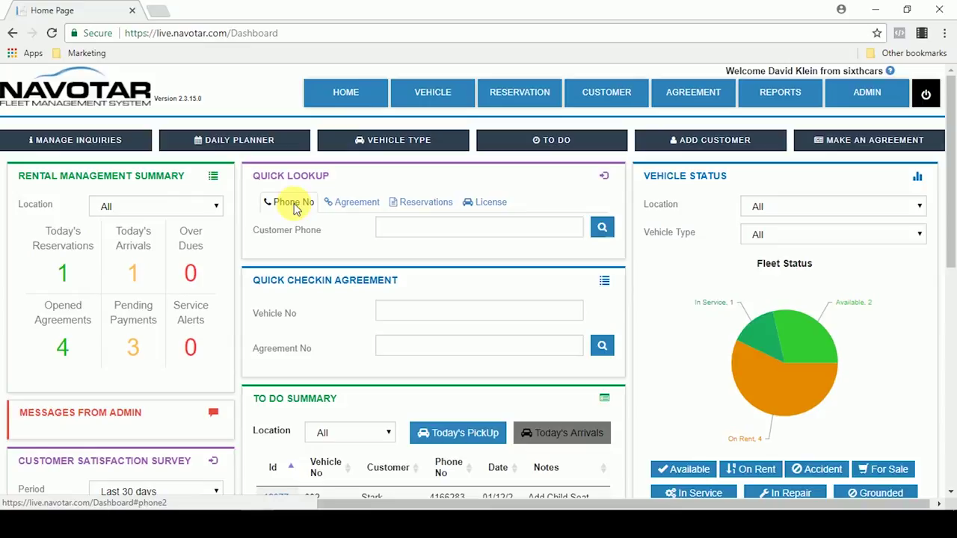
Search for the customer by their phone number.
left_click(429, 230)
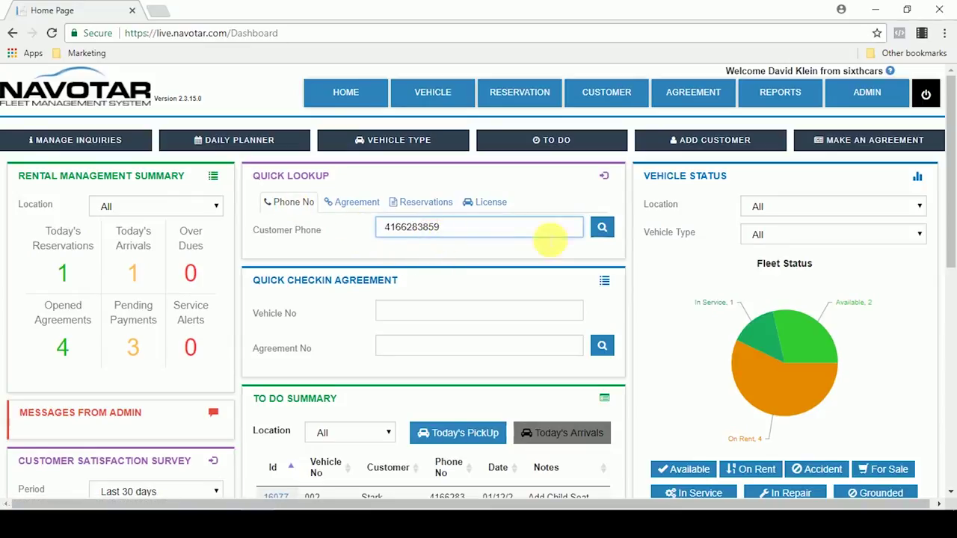
left_click(615, 229)
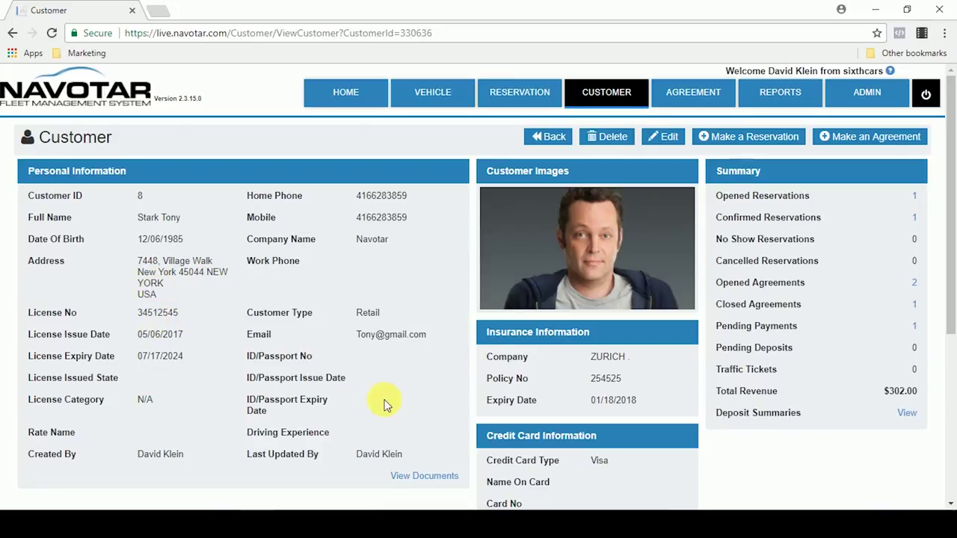
scroll(385, 404, "down", 2)
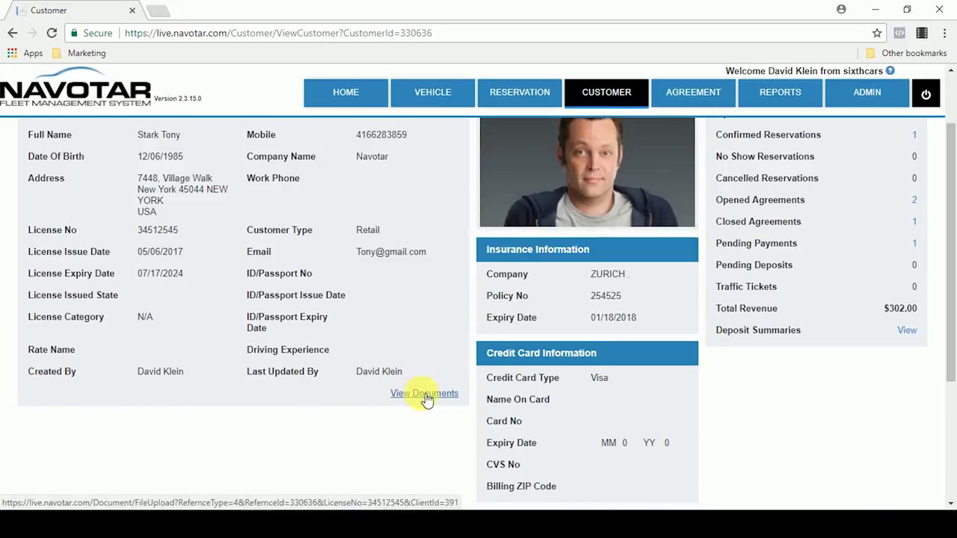
scroll(424, 399, "down", 3)
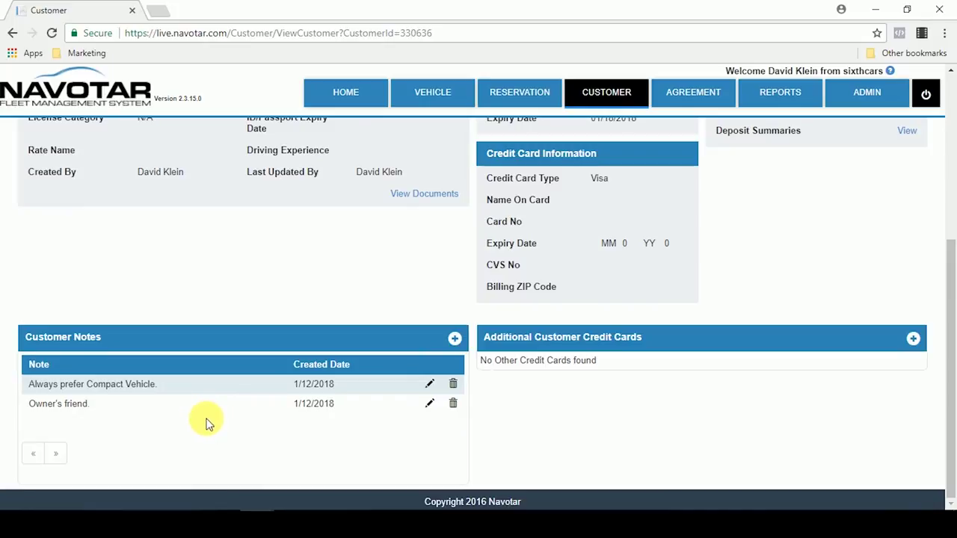
scroll(506, 311, "up", 3)
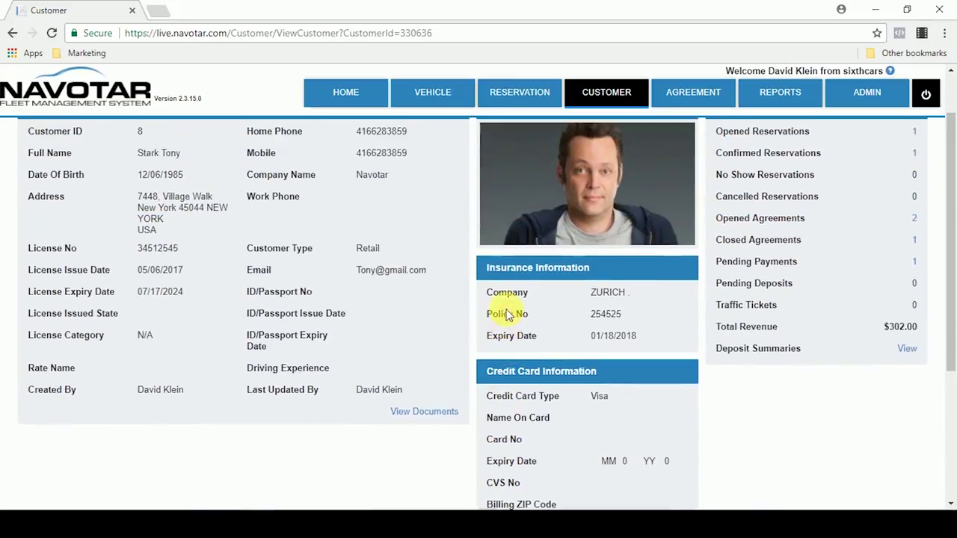
scroll(506, 315, "up", 1)
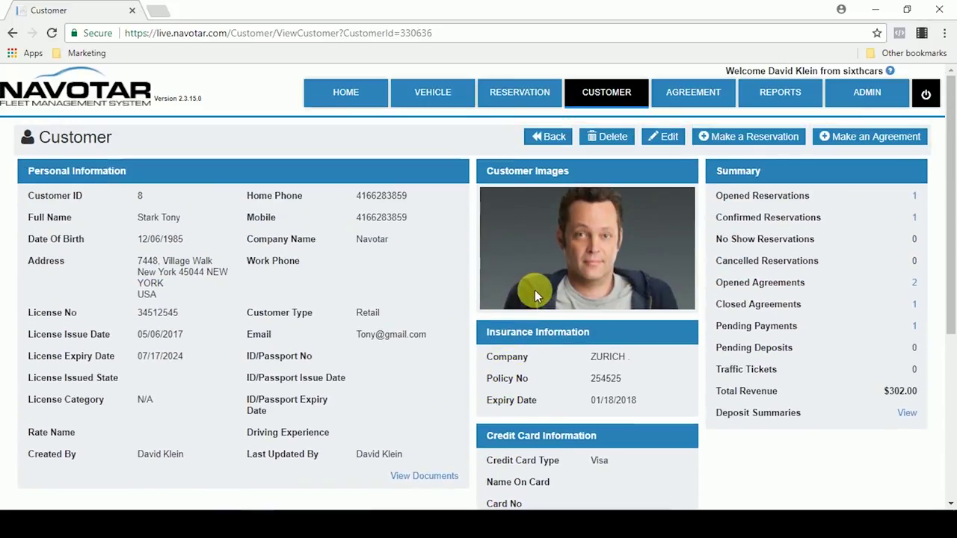
scroll(572, 362, "down", 2)
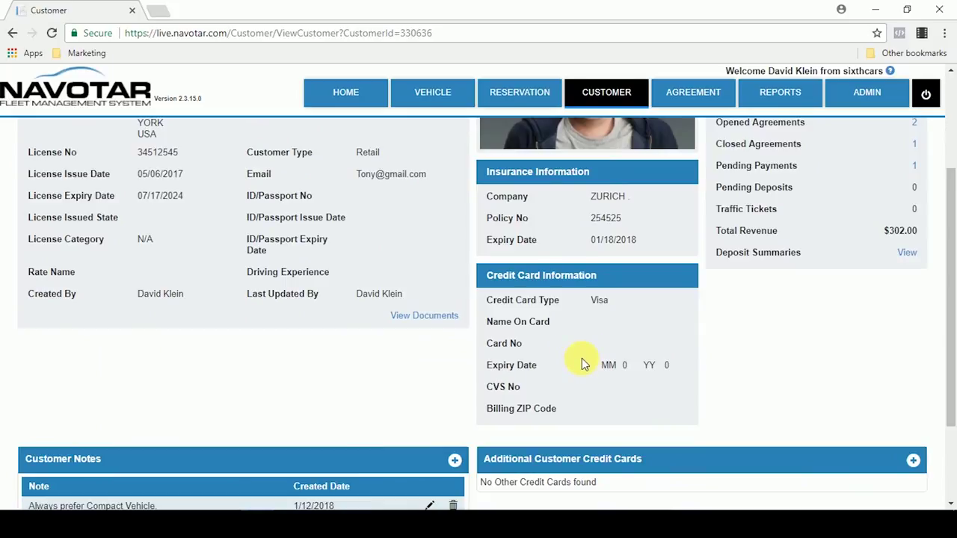
scroll(581, 365, "down", 1)
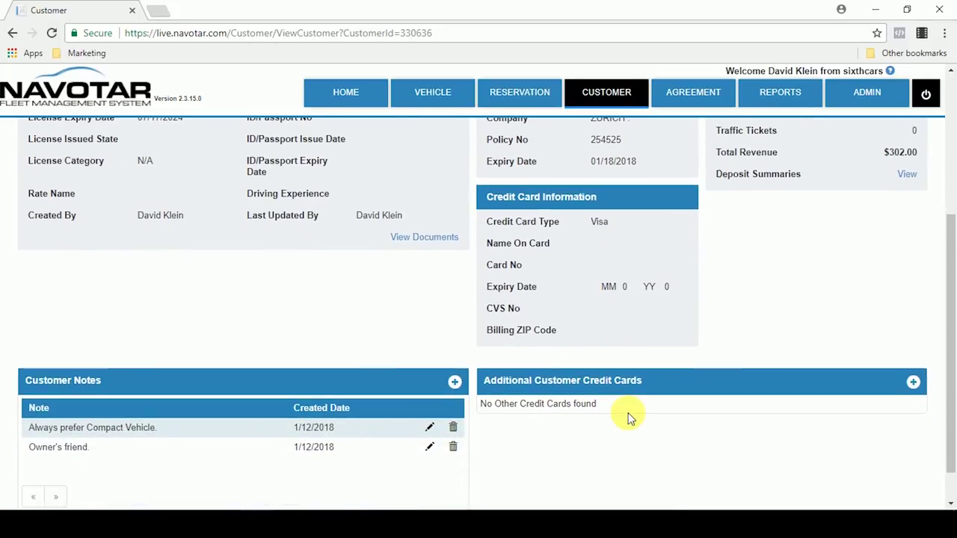
scroll(628, 412, "up", 3)
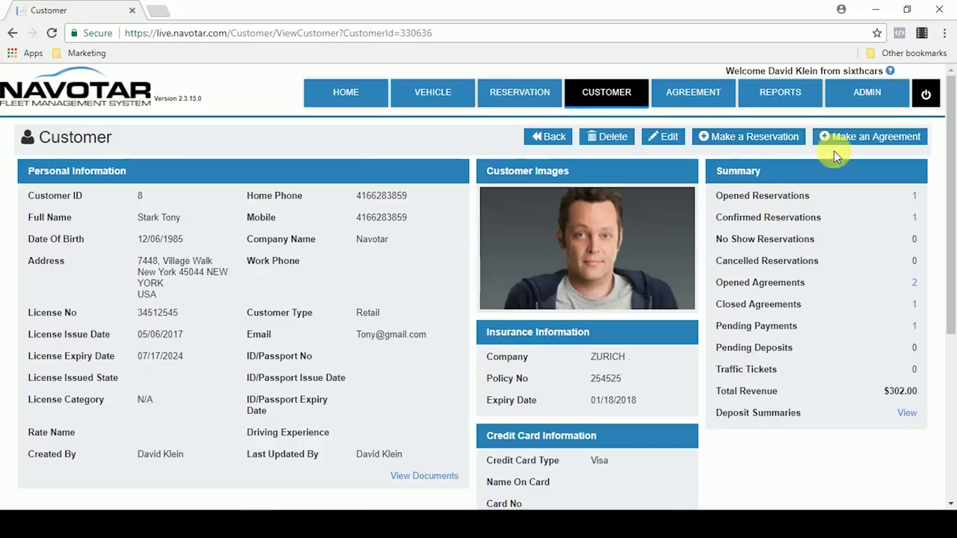
Start a new Walkin reservation for this customer.
left_click(762, 139)
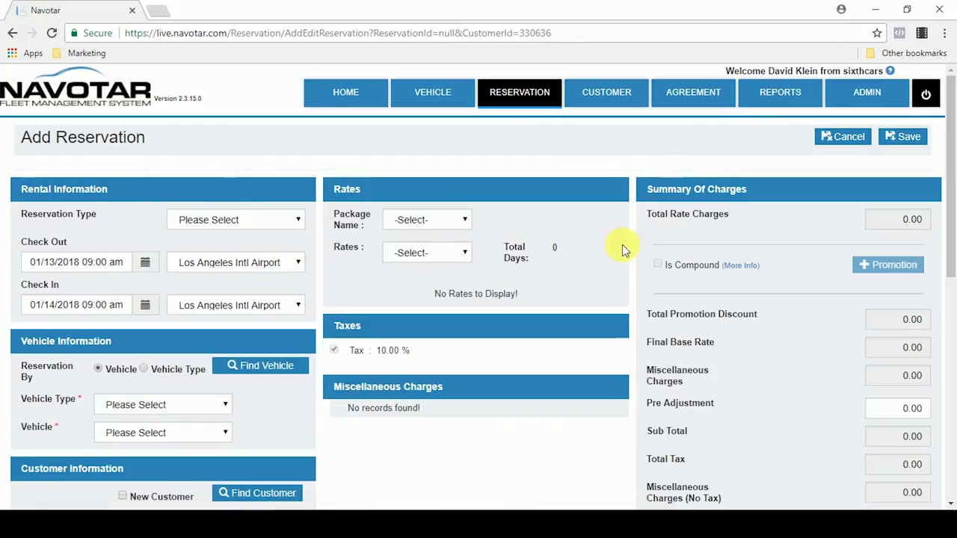
scroll(598, 307, "down", 1)
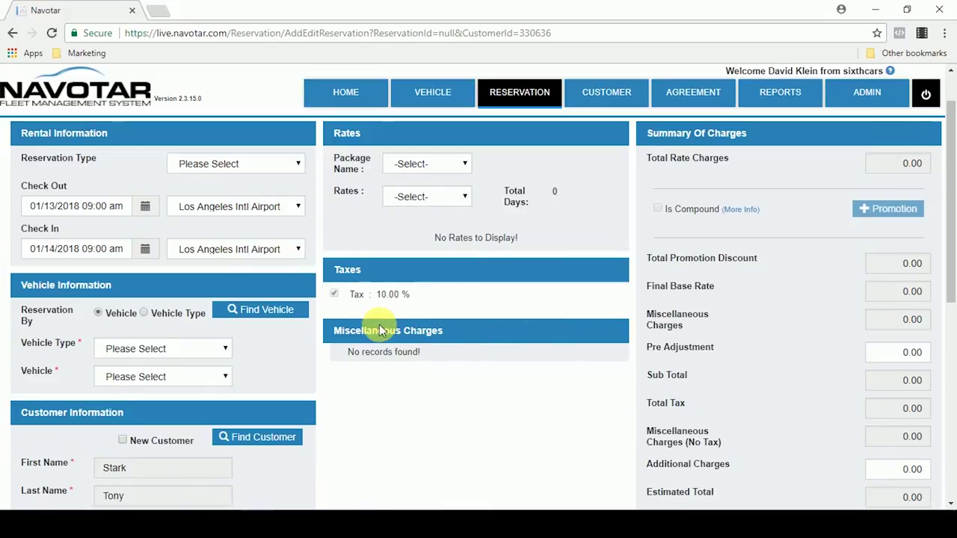
left_click(235, 166)
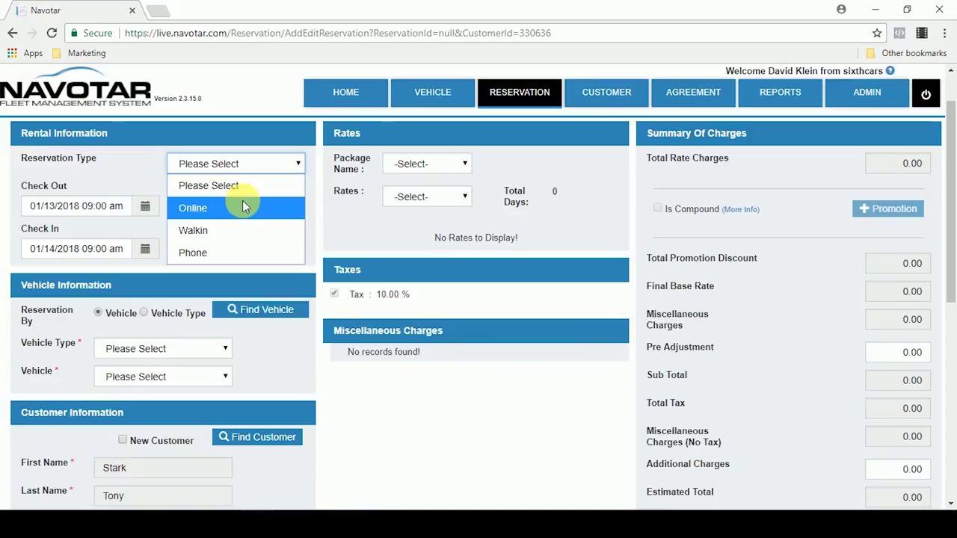
left_click(241, 228)
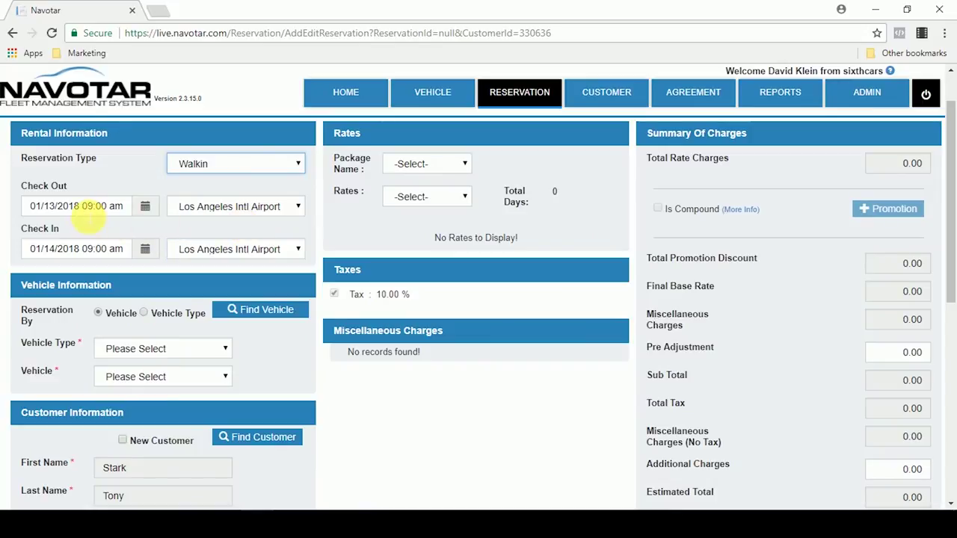
Set check-out and check-in to Mccarran Intl Airport and choose a Luxury vehicle.
left_click(190, 206)
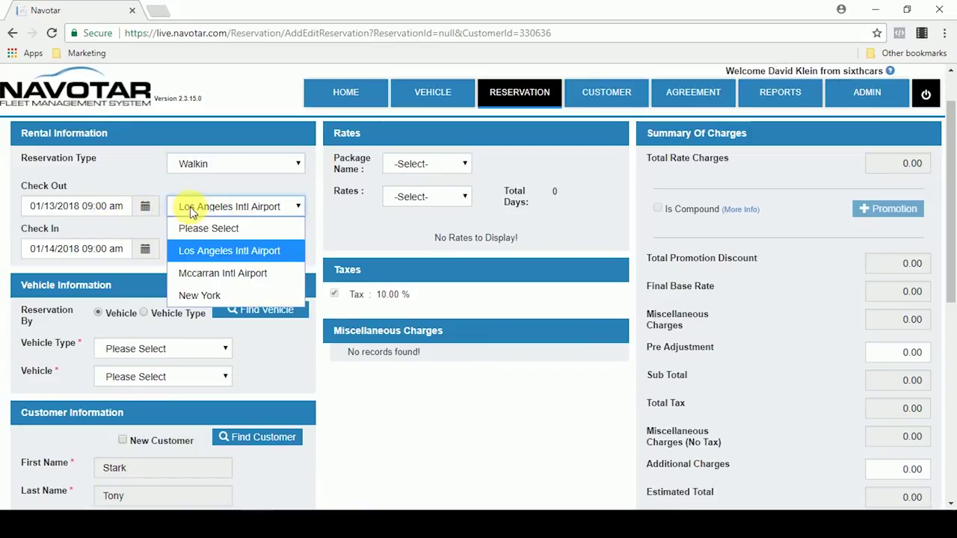
left_click(219, 271)
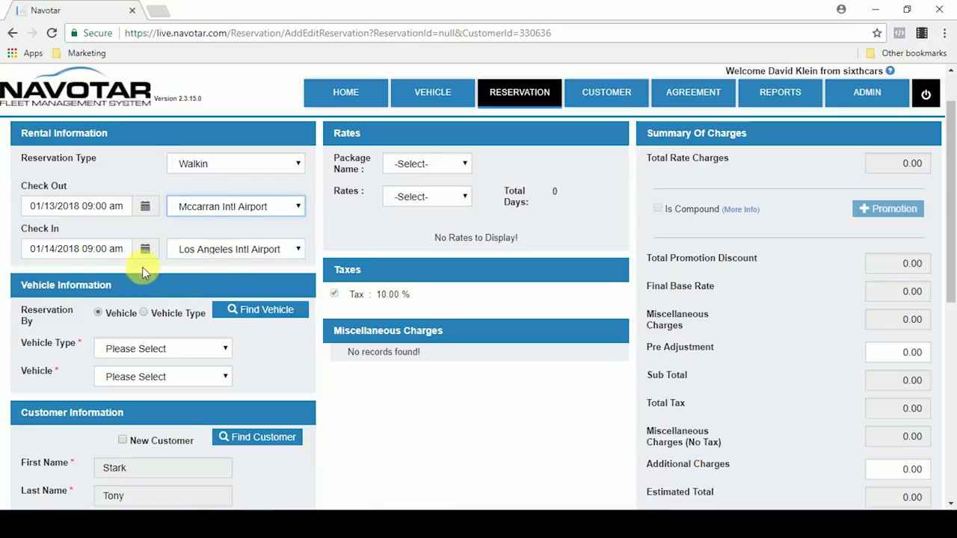
left_click(220, 252)
left_click(236, 316)
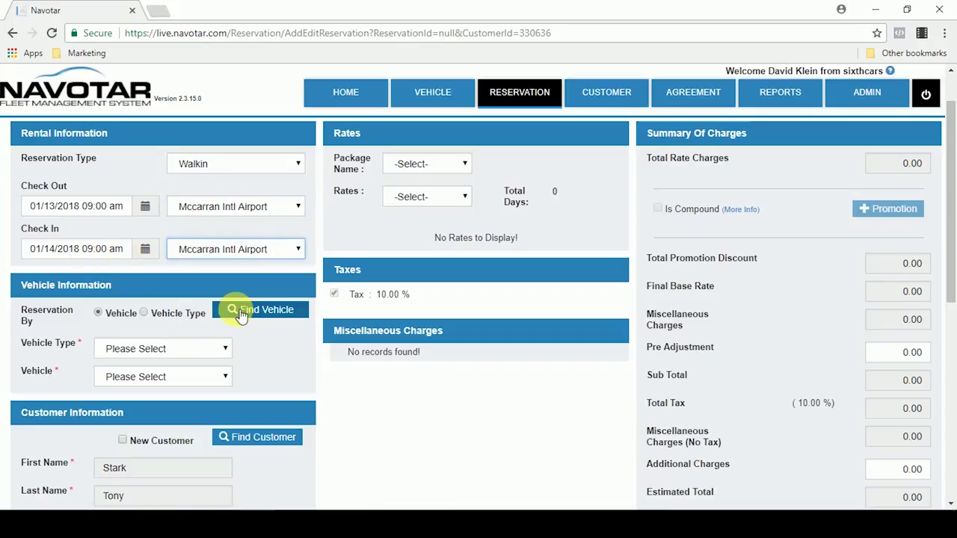
scroll(237, 311, "down", 1)
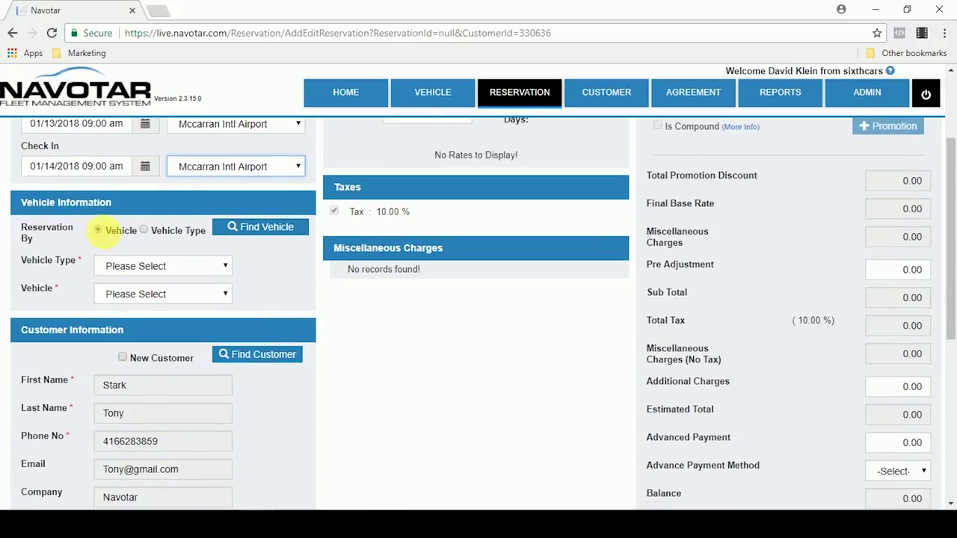
left_click(175, 268)
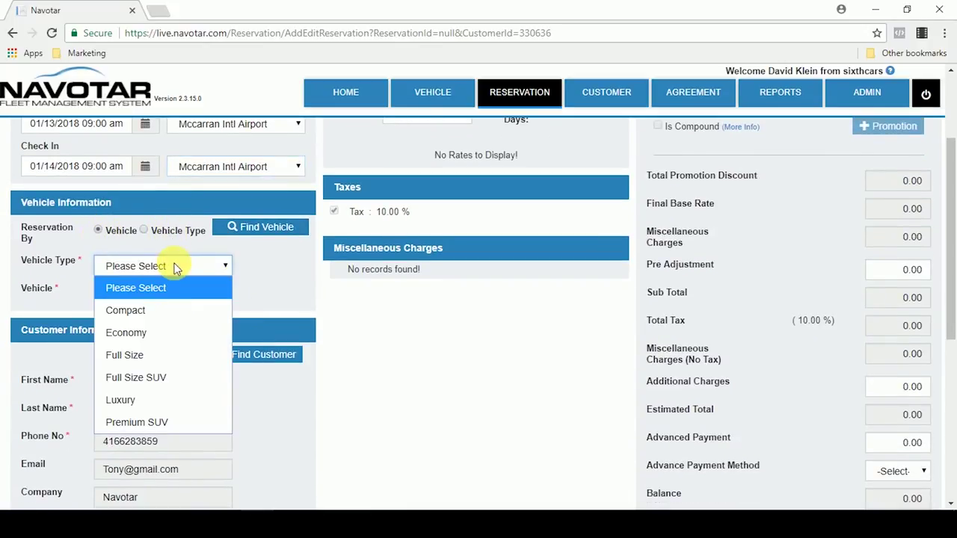
left_click(176, 393)
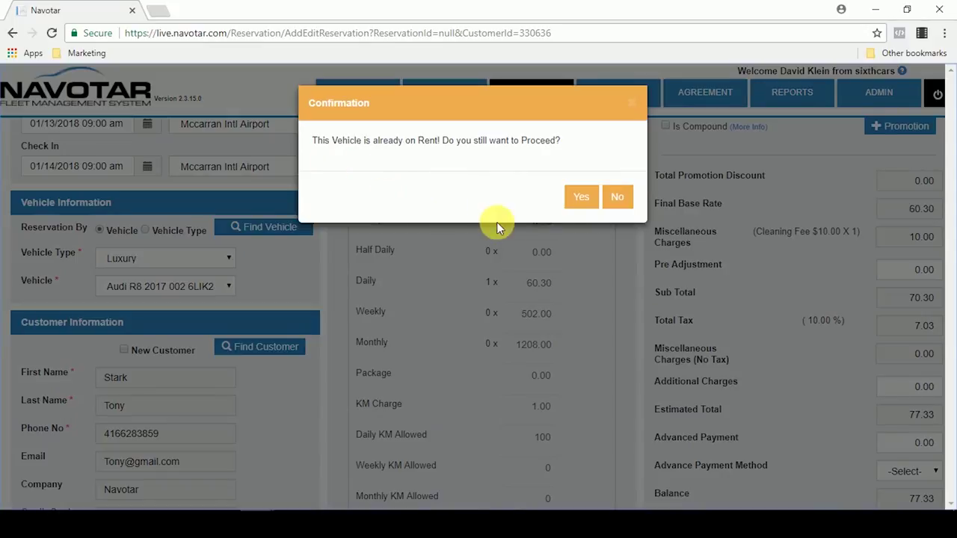
Keep the Audi R8 despite the on-rent warning and click into the reservation note.
left_click(598, 197)
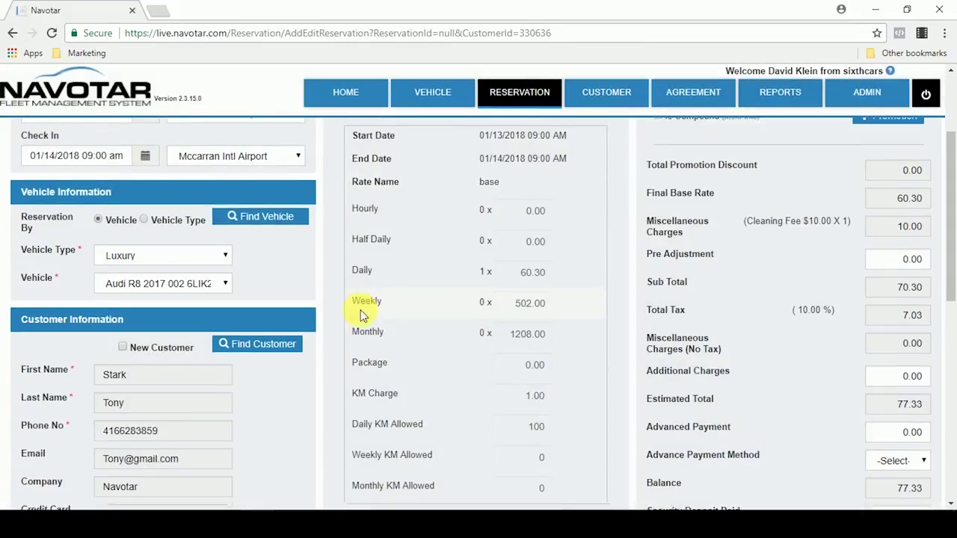
scroll(361, 310, "down", 2)
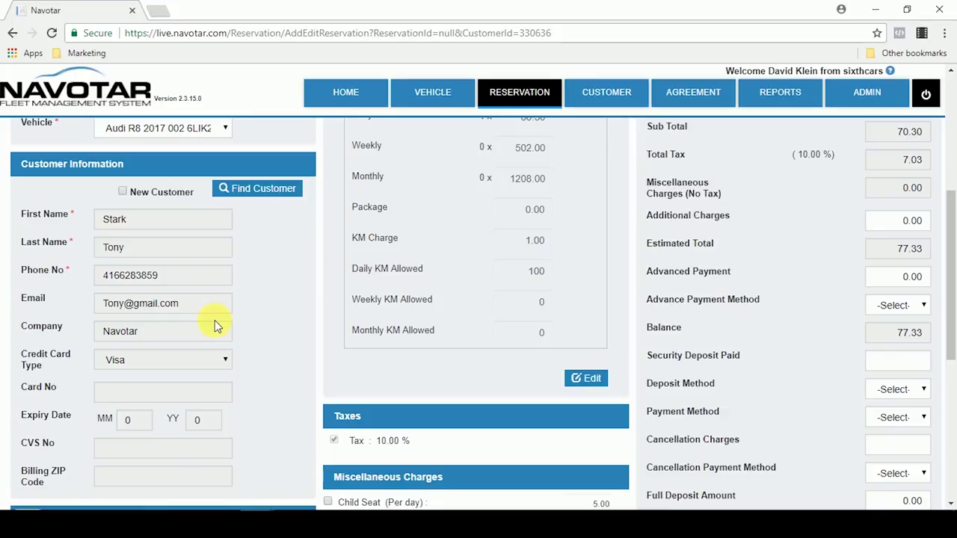
scroll(214, 323, "down", 3)
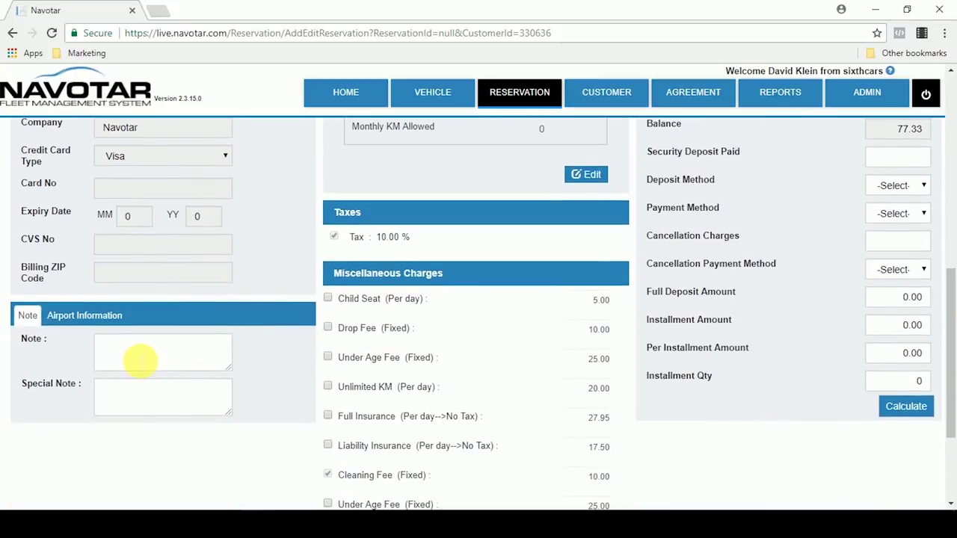
left_click(138, 361)
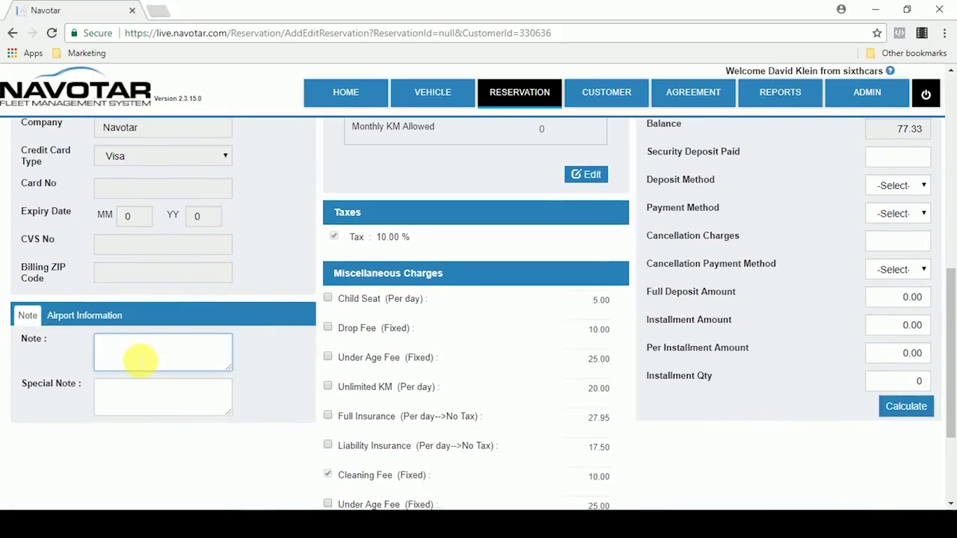
Open Airport Information and scroll through the arrival and departure details.
left_click(111, 322)
scroll(165, 355, "down", 2)
scroll(164, 353, "down", 2)
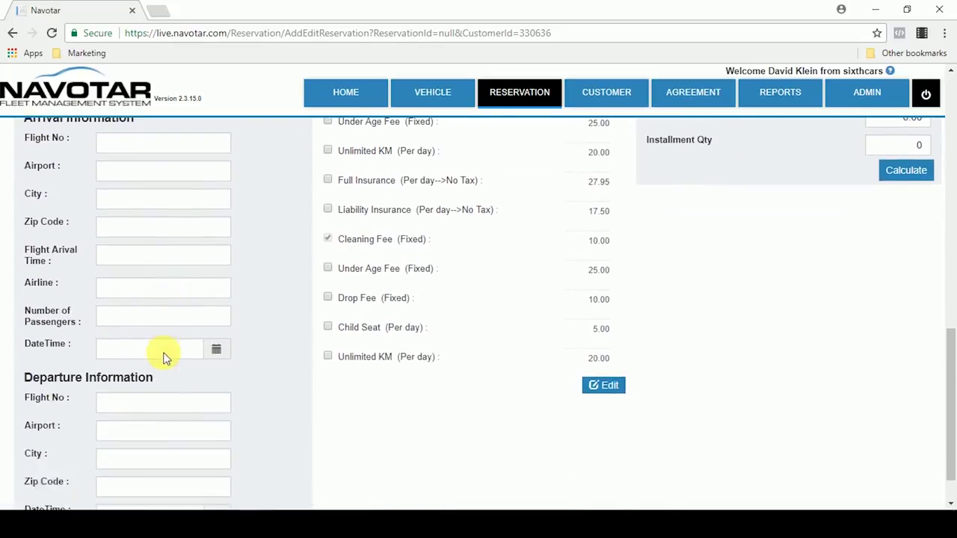
scroll(162, 406, "down", 1)
scroll(166, 410, "up", 1)
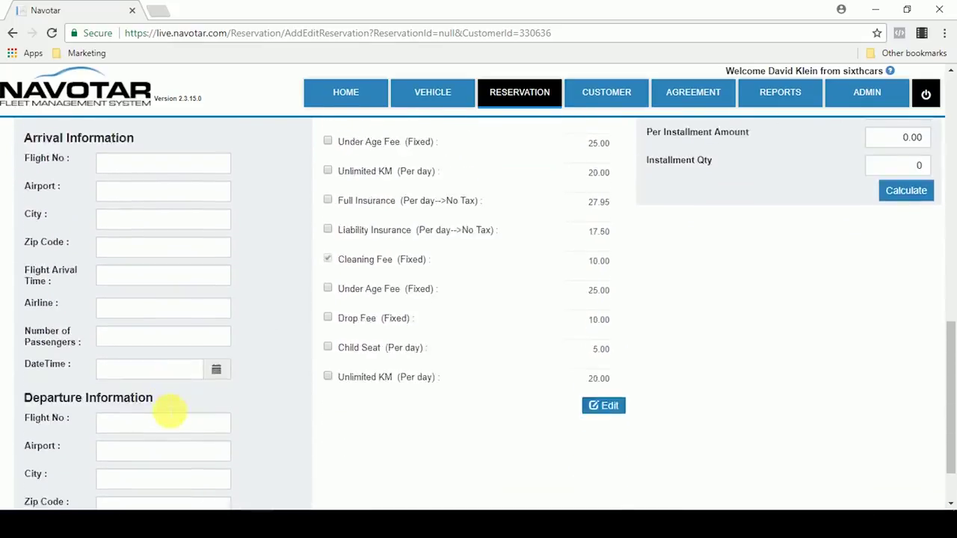
scroll(188, 416, "up", 2)
scroll(544, 229, "up", 3)
scroll(544, 230, "up", 3)
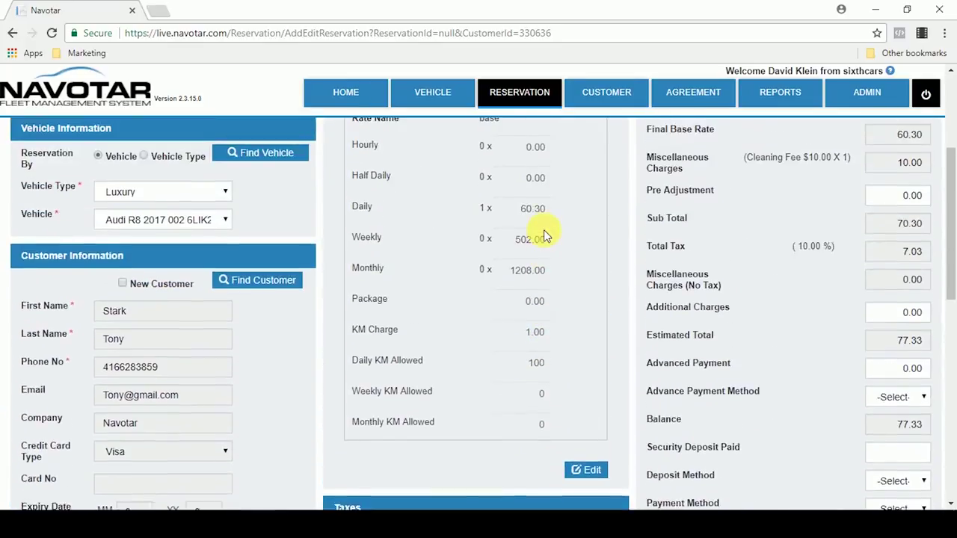
scroll(543, 230, "up", 2)
Apply the base rate and change the daily rate from 60.30 to 60, totalling $77.00.
left_click(424, 202)
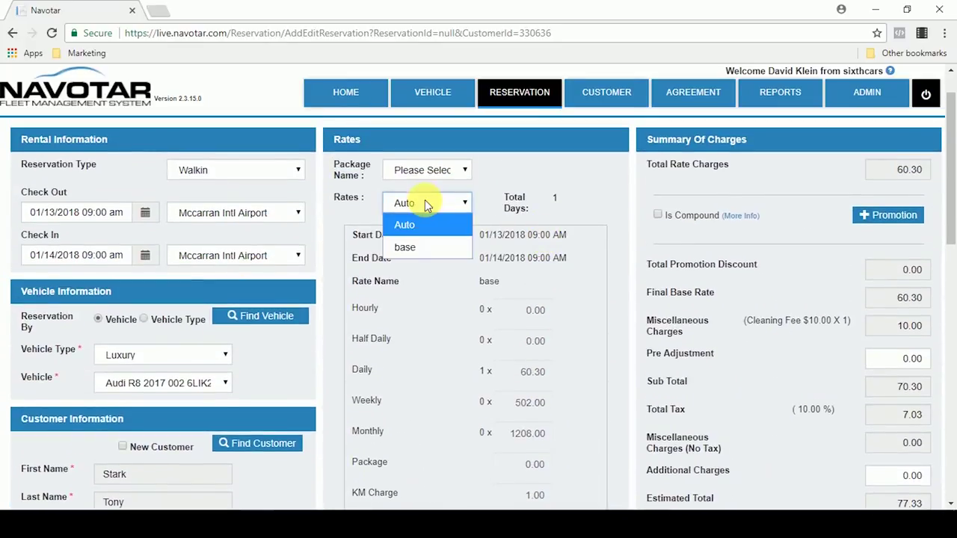
left_click(427, 245)
scroll(429, 245, "down", 2)
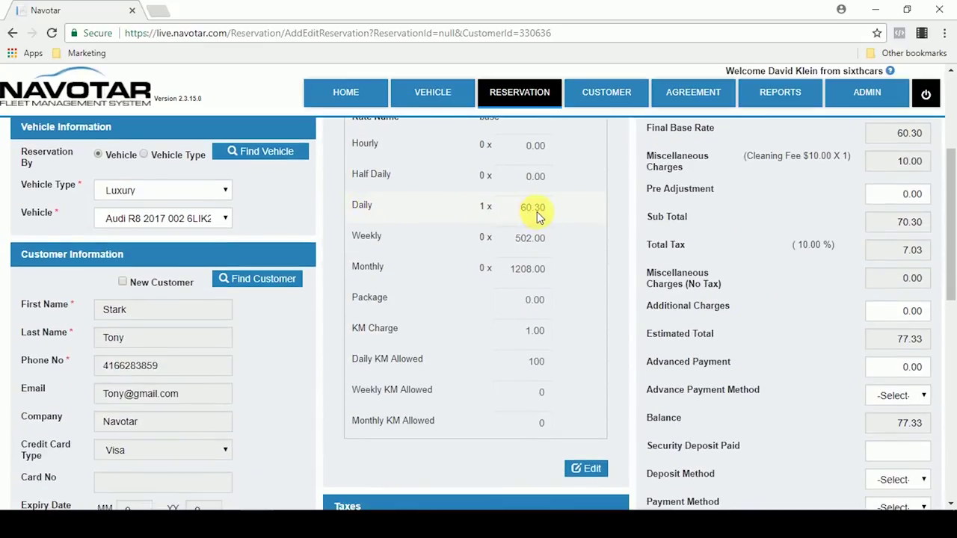
left_click(587, 468)
left_click_drag(521, 216, 561, 220)
type("60")
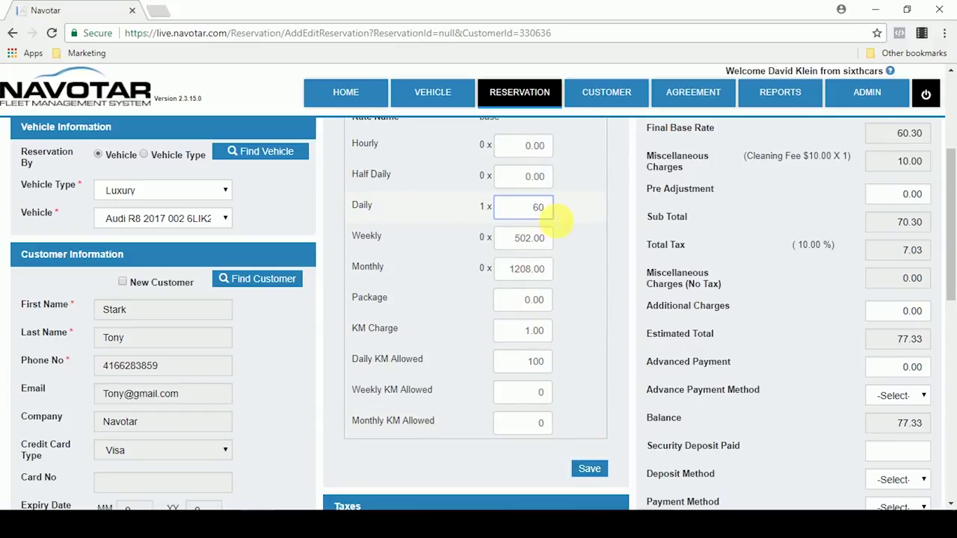
left_click(590, 468)
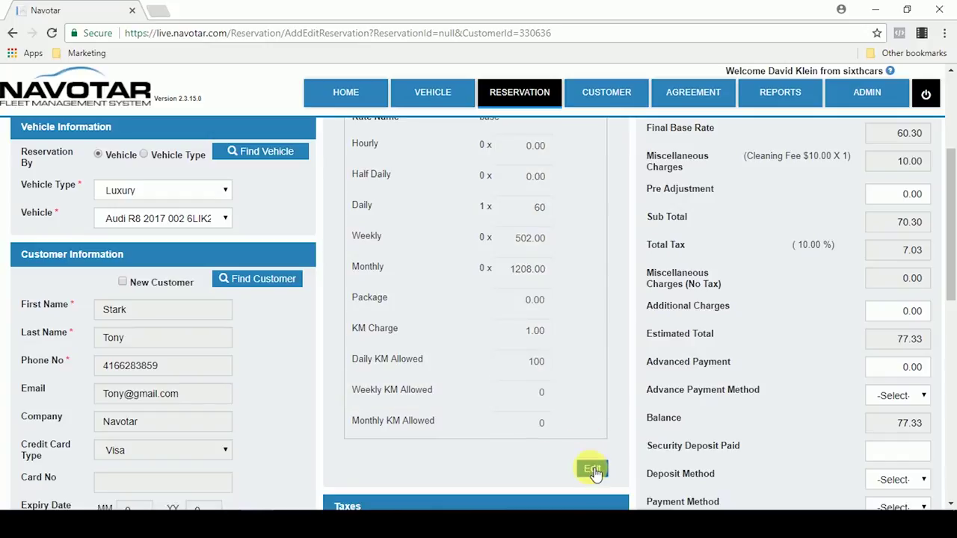
scroll(582, 368, "down", 4)
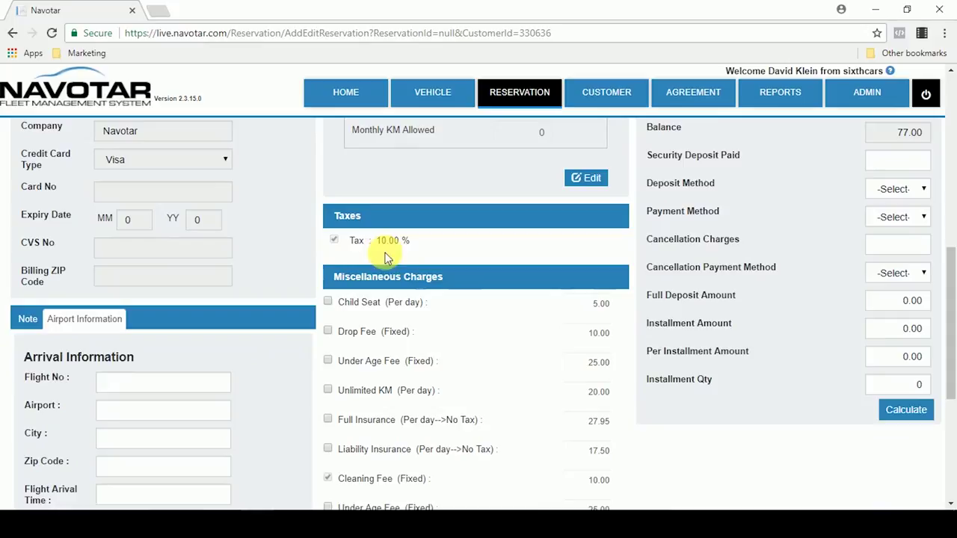
Set the Child Seat charge to 4.00 and add Child Seat and Drop Fee charges.
scroll(402, 251, "down", 2)
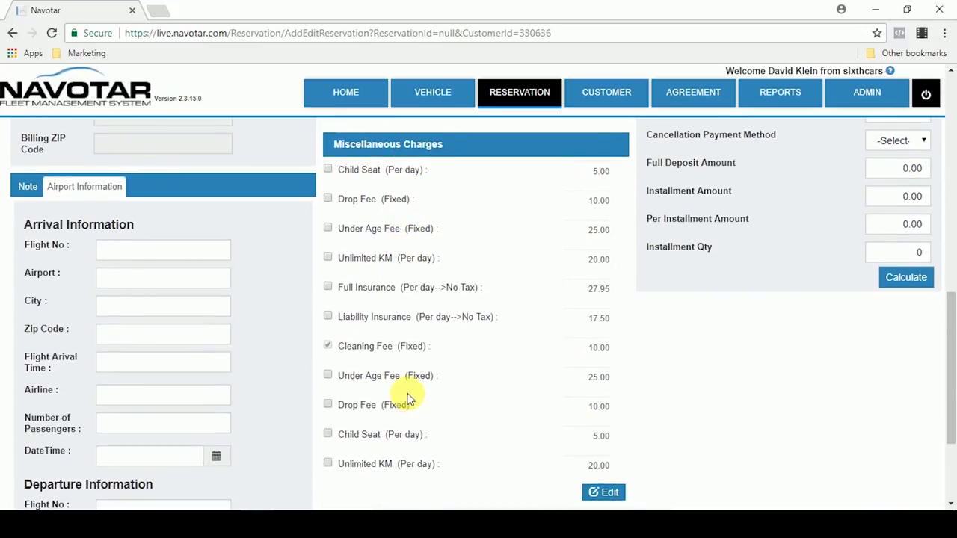
left_click(602, 494)
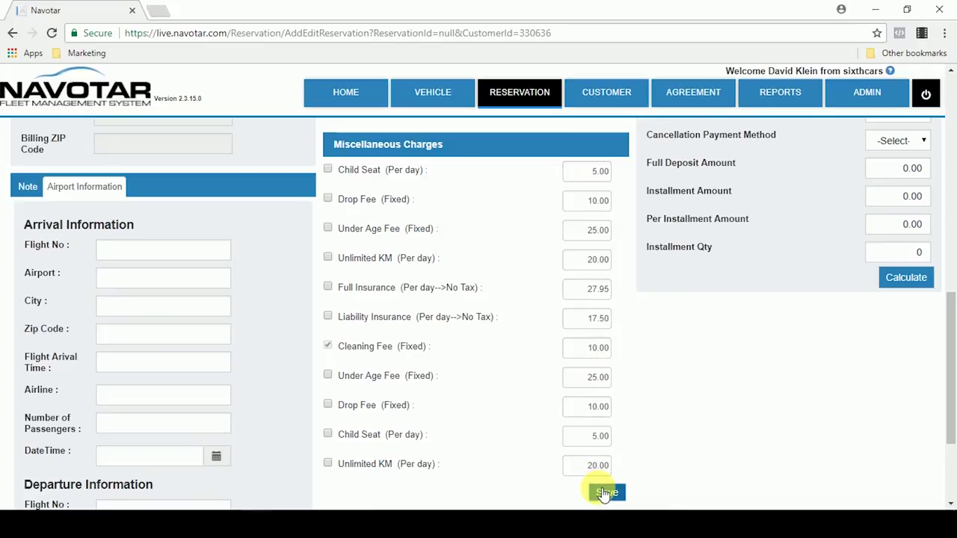
left_click(600, 172)
type("4")
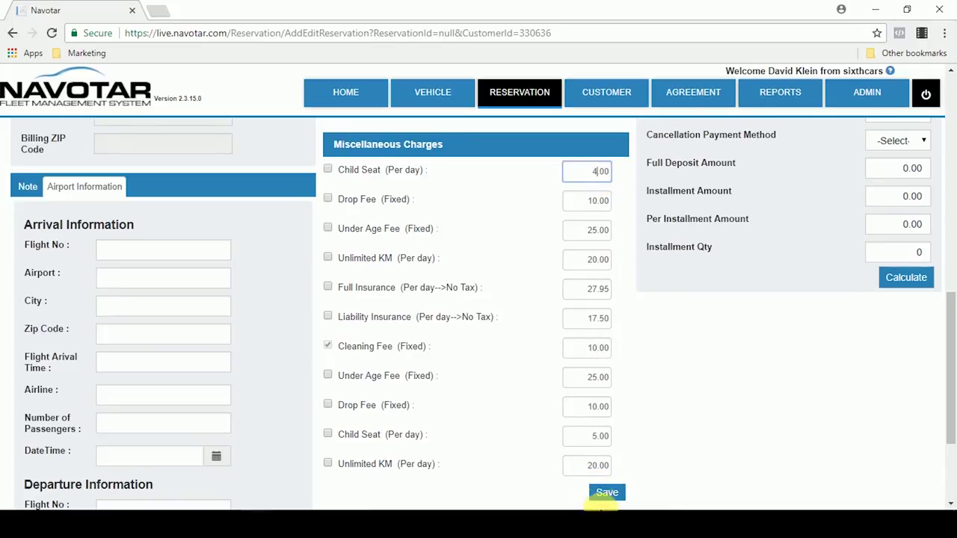
left_click(608, 492)
left_click(327, 168)
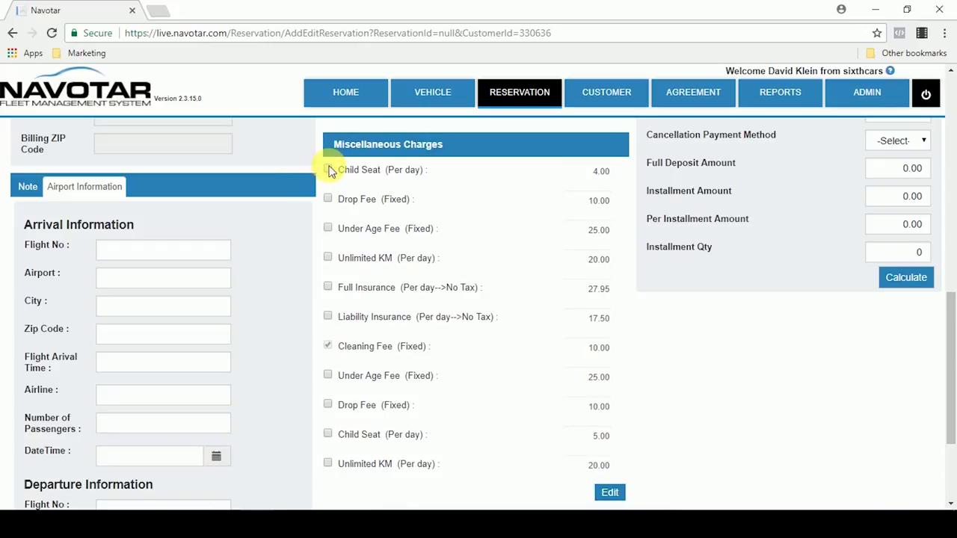
left_click(327, 199)
scroll(696, 251, "up", 2)
scroll(696, 254, "up", 5)
scroll(696, 254, "up", 3)
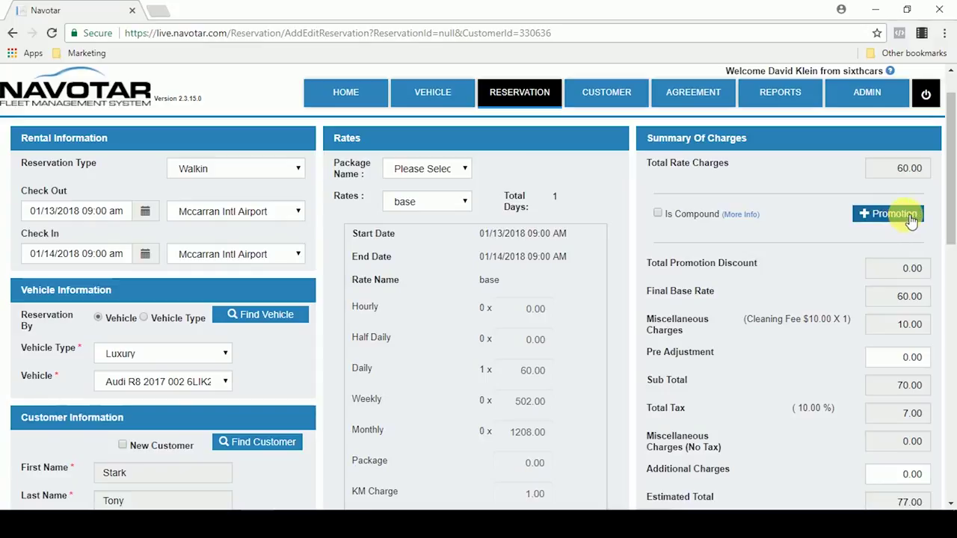
Replace the 100 advance payment amount with 50.
scroll(844, 374, "down", 3)
scroll(844, 374, "down", 2)
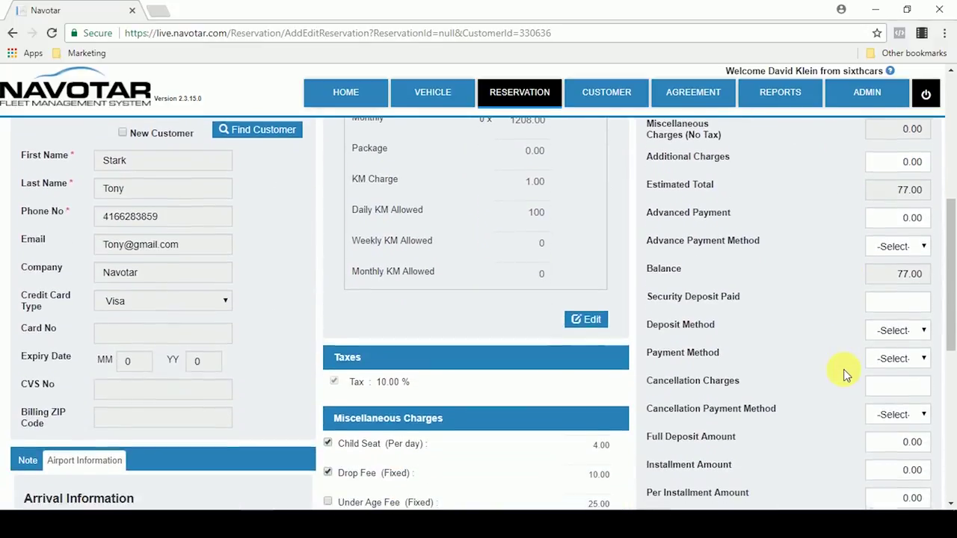
scroll(844, 374, "down", 1)
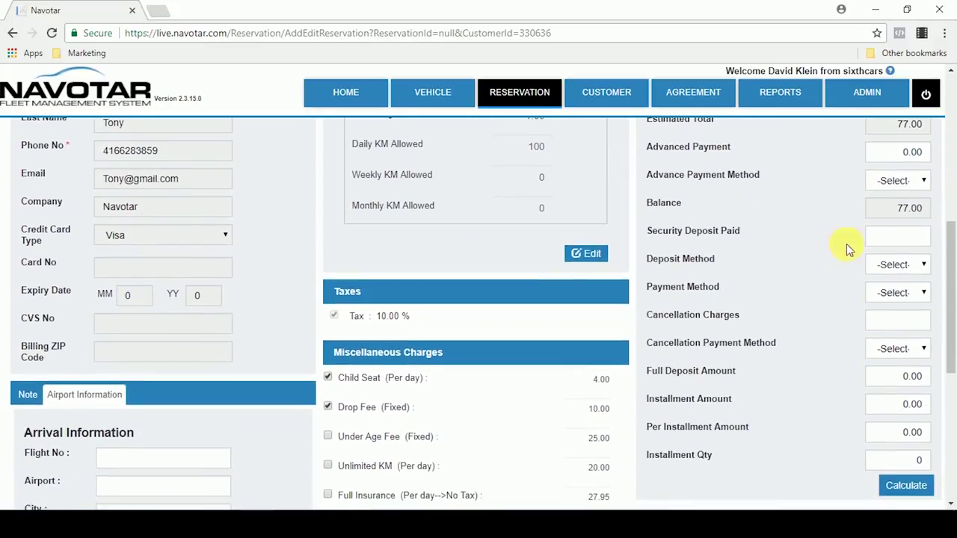
double_click(905, 154)
type("100")
left_click(857, 167)
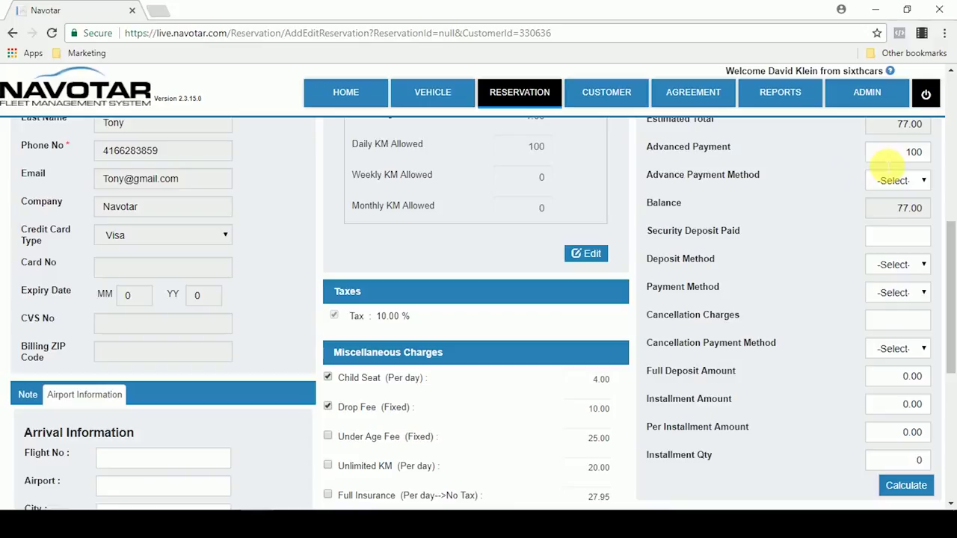
left_click_drag(888, 159, 936, 157)
type("50")
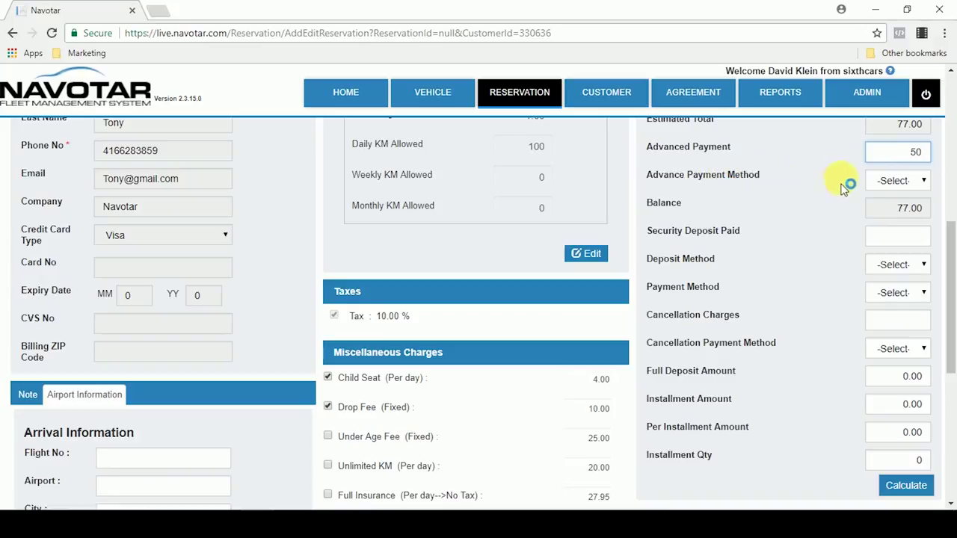
Pay the advance in Cash, recalculate charges and save reservation 11 totalling $92.40.
left_click(890, 179)
left_click(852, 222)
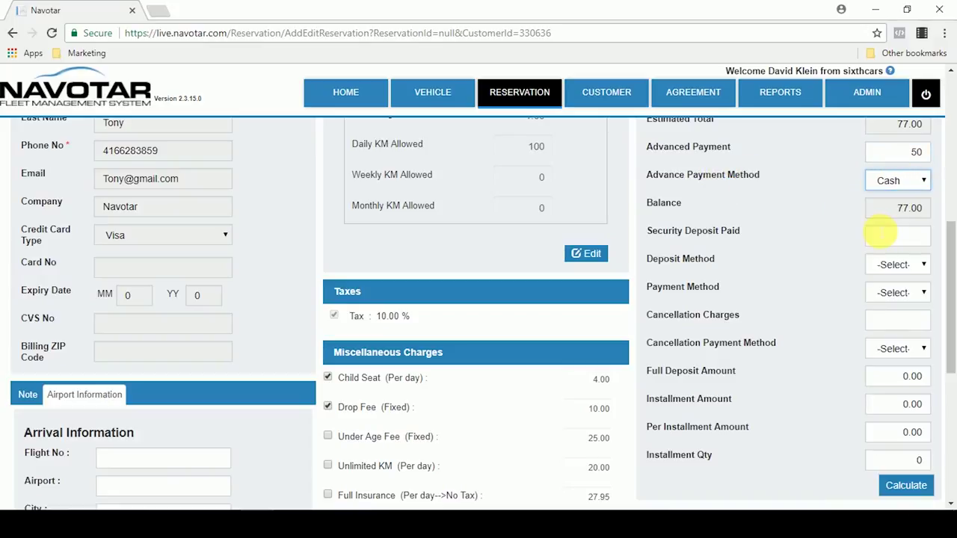
scroll(829, 332, "down", 2)
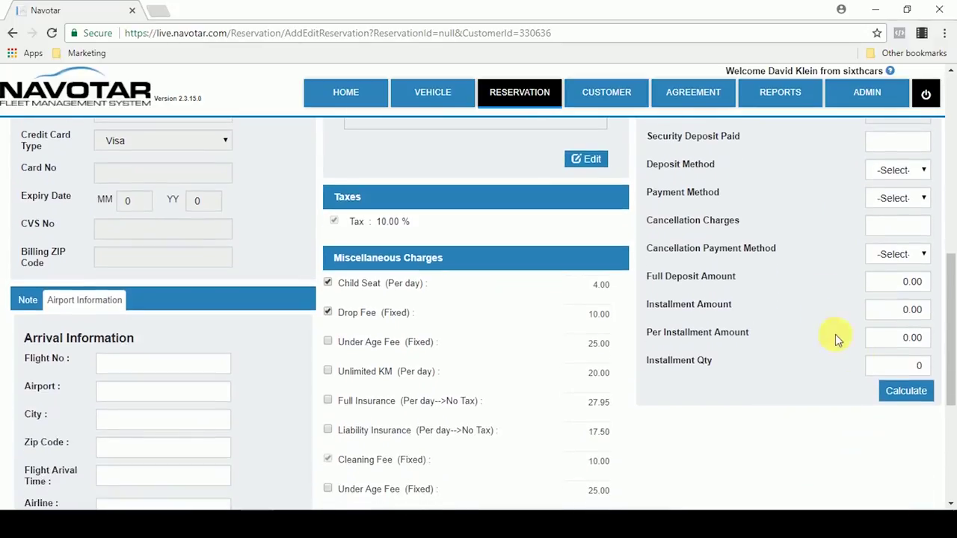
left_click(906, 392)
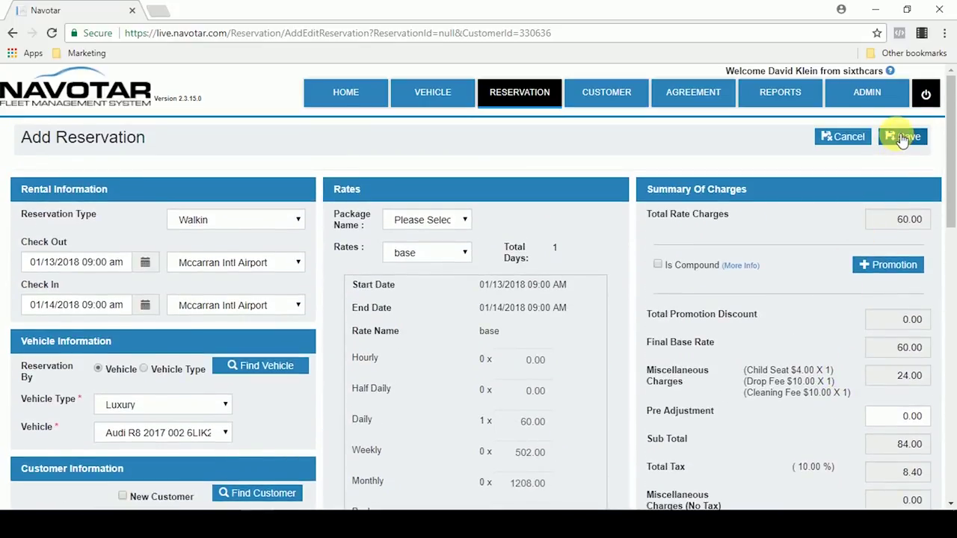
left_click(902, 139)
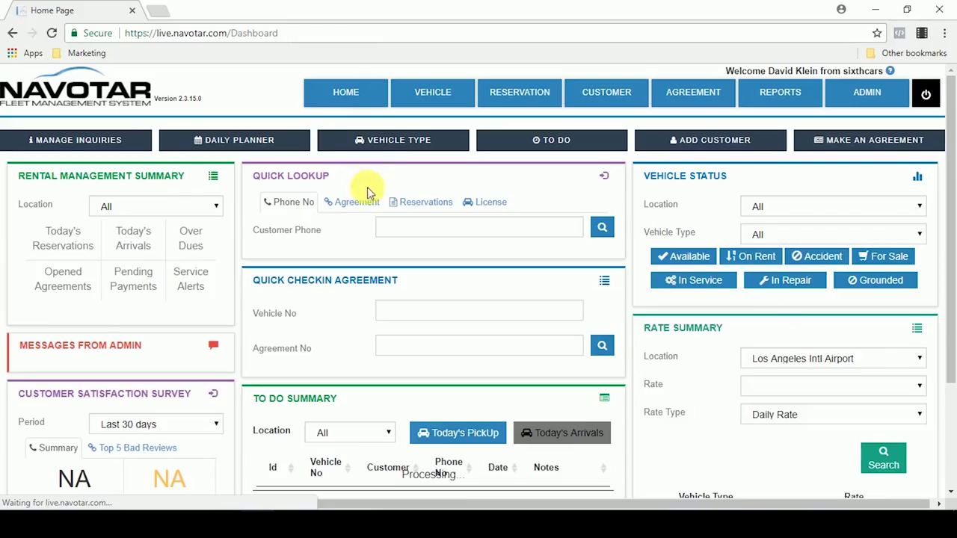
Find reservation ID 11 through Quick Lookup's Reservations tab.
left_click(417, 214)
left_click(439, 232)
type("11")
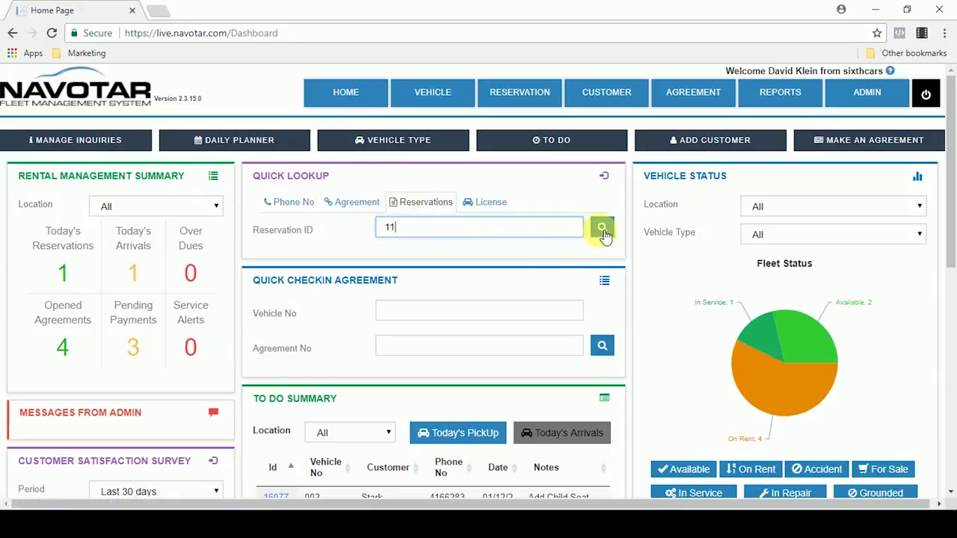
left_click(602, 230)
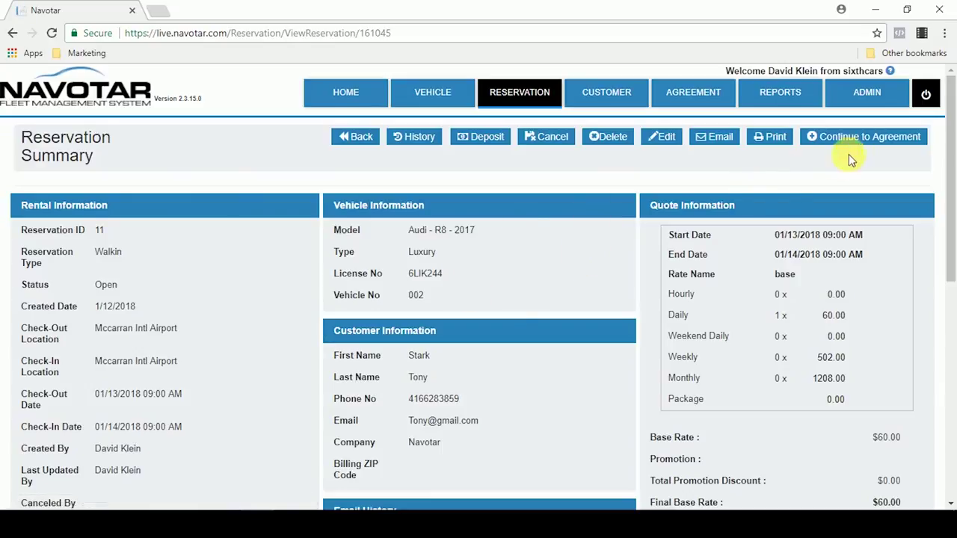
Convert reservation 11 into a new rental agreement.
left_click(869, 142)
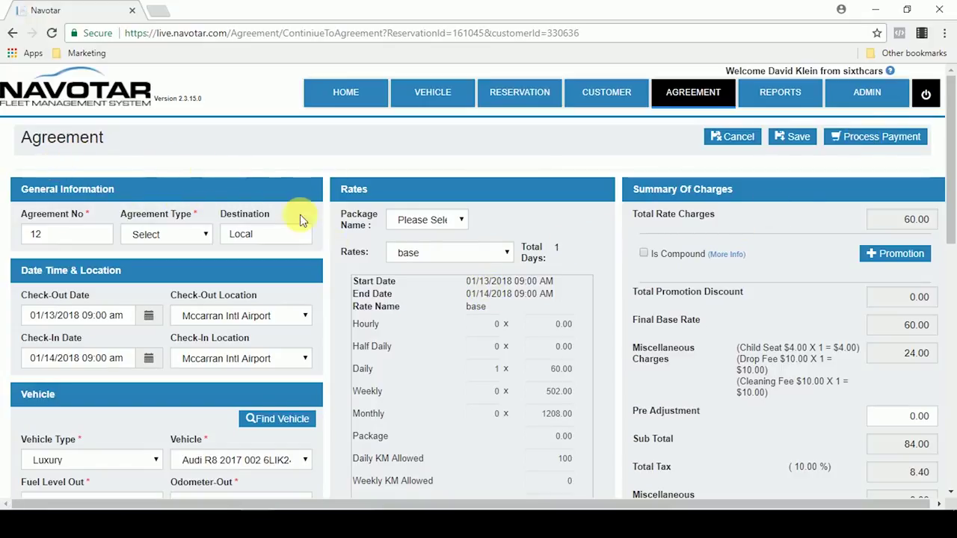
scroll(384, 306, "down", 5)
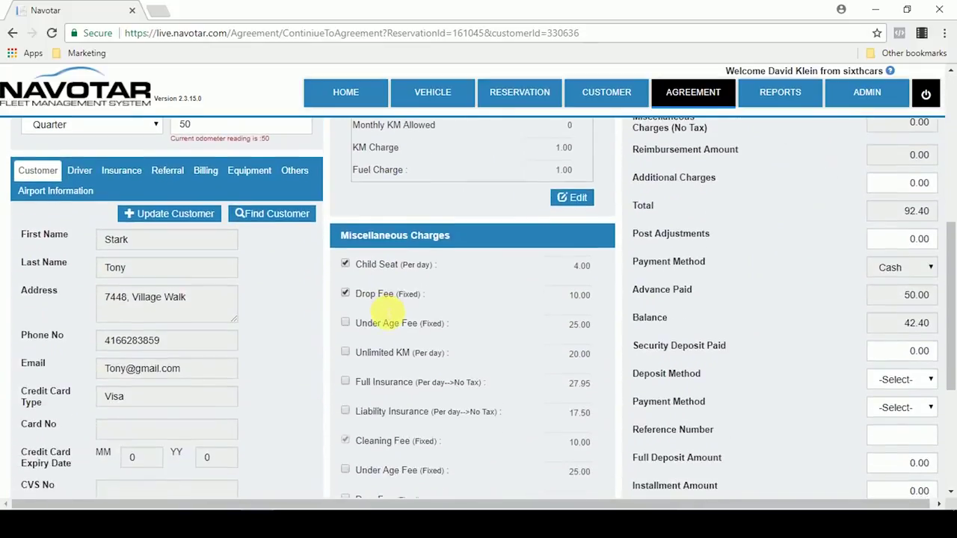
scroll(384, 308, "up", 1)
scroll(386, 310, "up", 1)
scroll(387, 313, "up", 2)
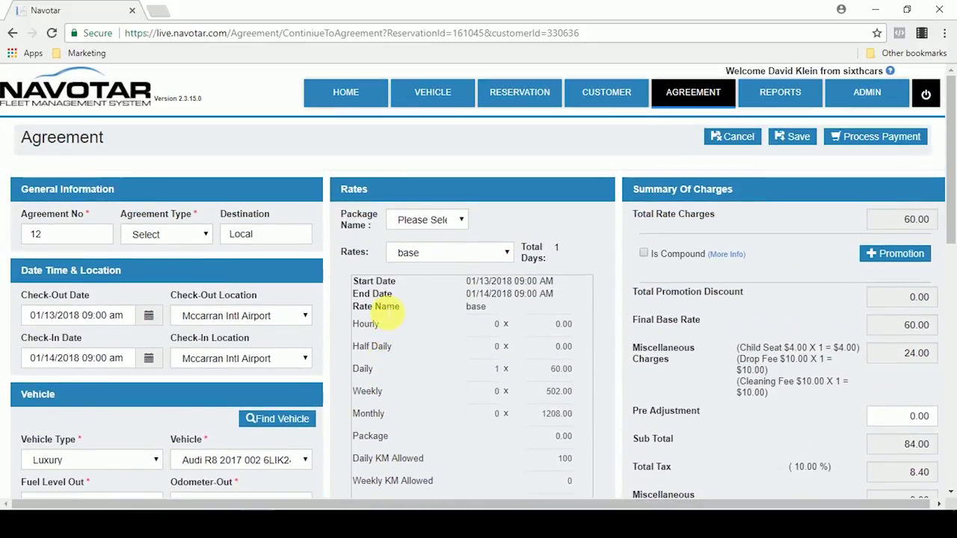
Set agreement type to Retail, fuel level out to Quarter, and odometer-out to 51.
left_click(167, 243)
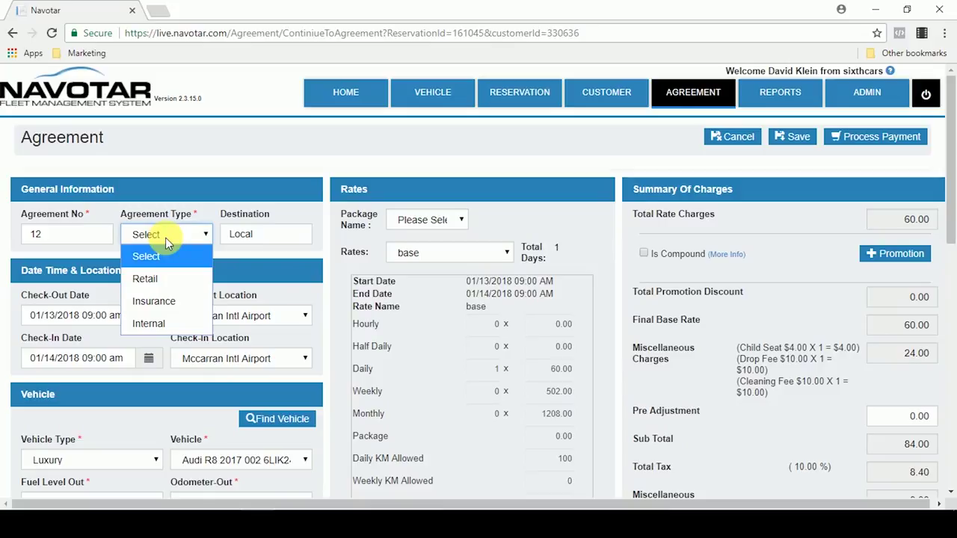
left_click(172, 277)
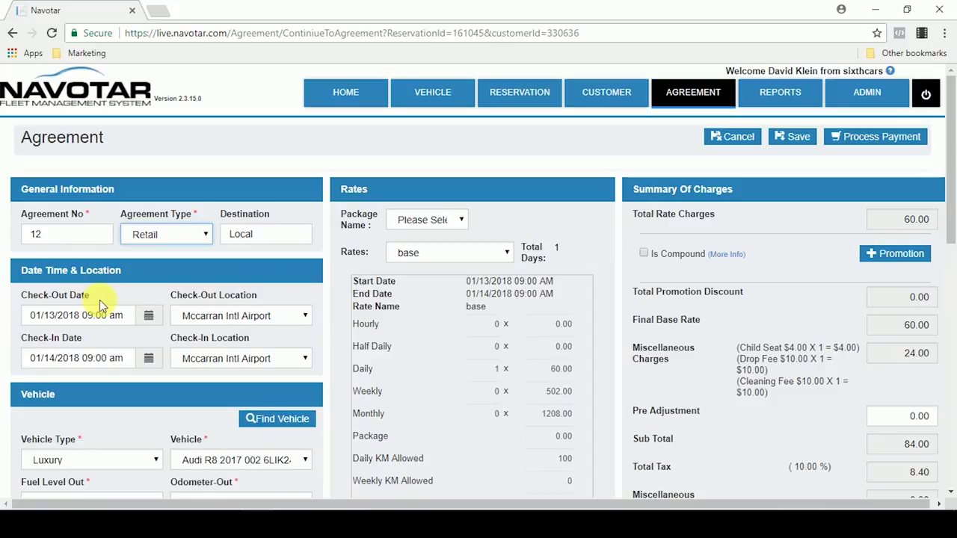
scroll(99, 300, "down", 1)
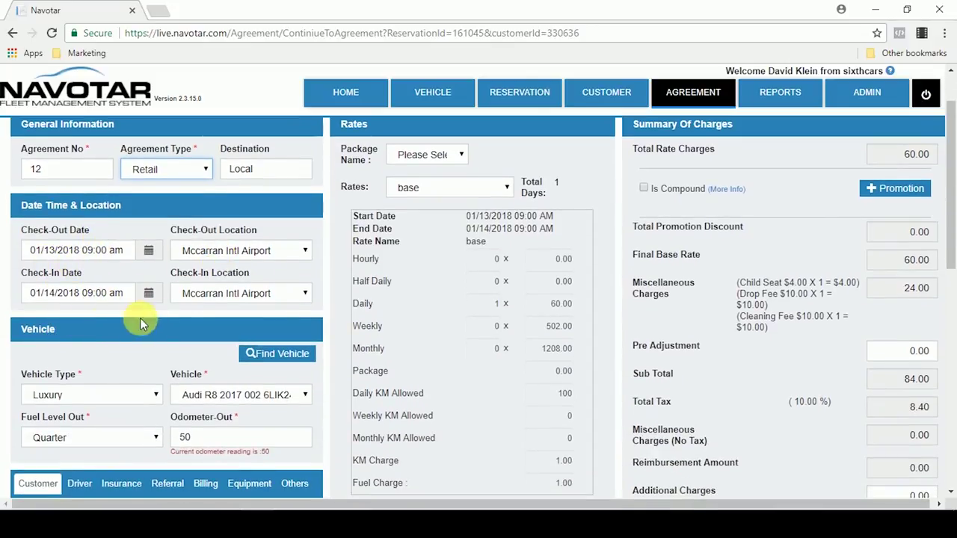
scroll(196, 317, "down", 2)
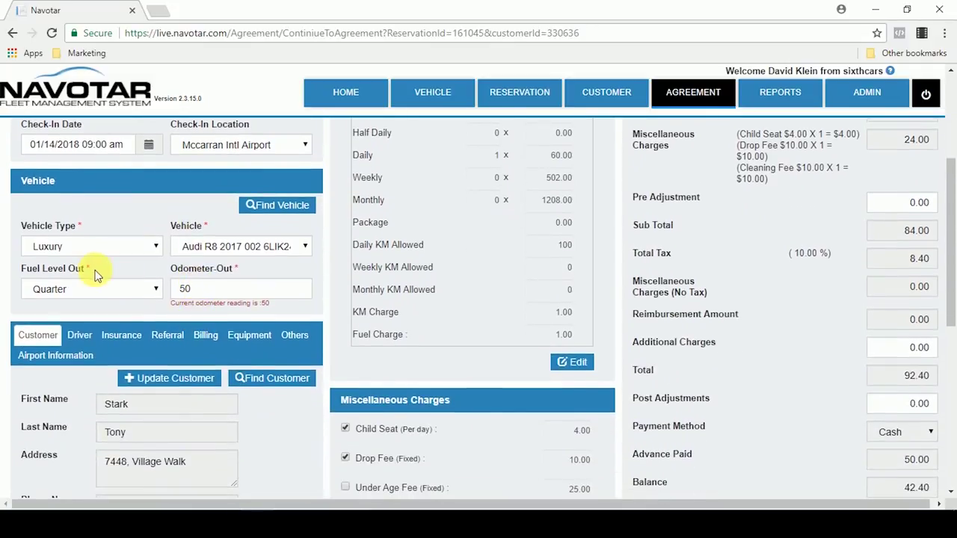
left_click(138, 290)
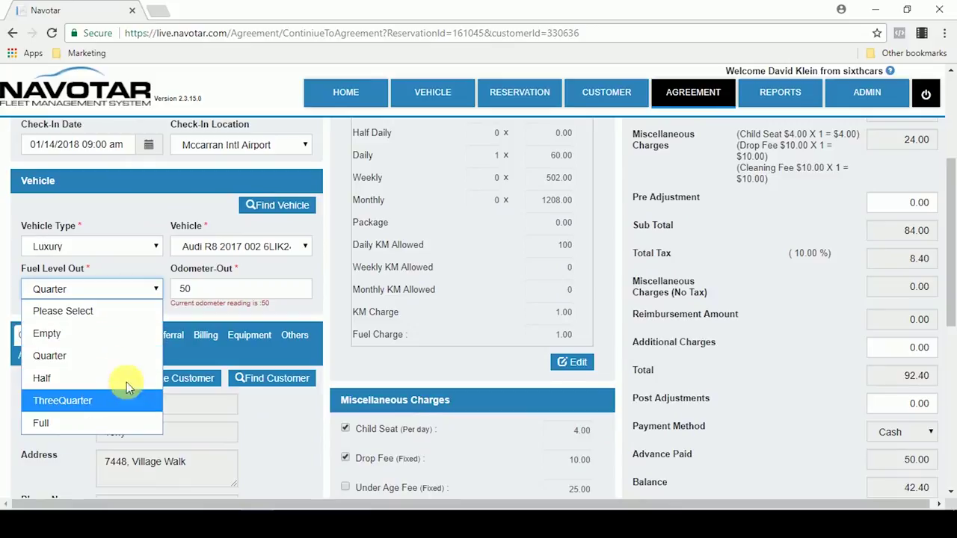
left_click(118, 349)
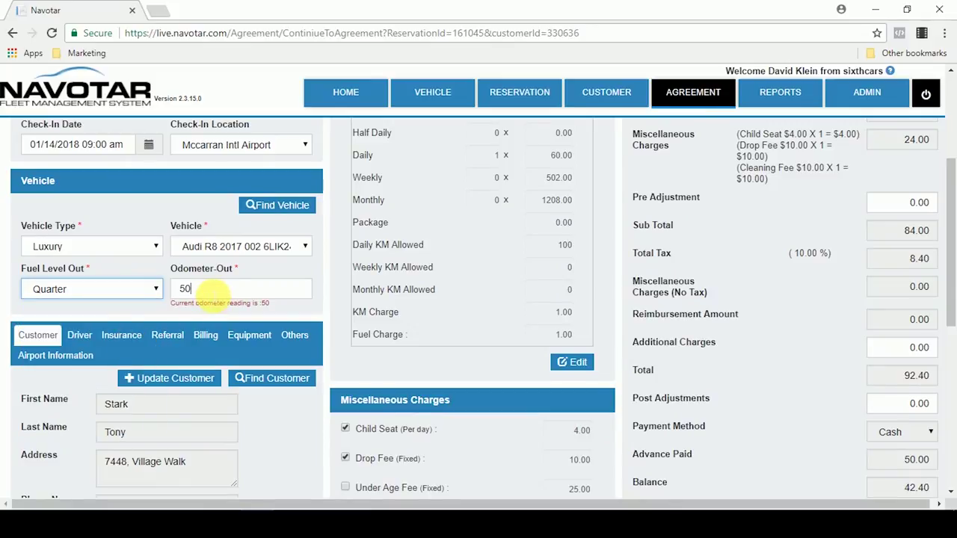
left_click(211, 292)
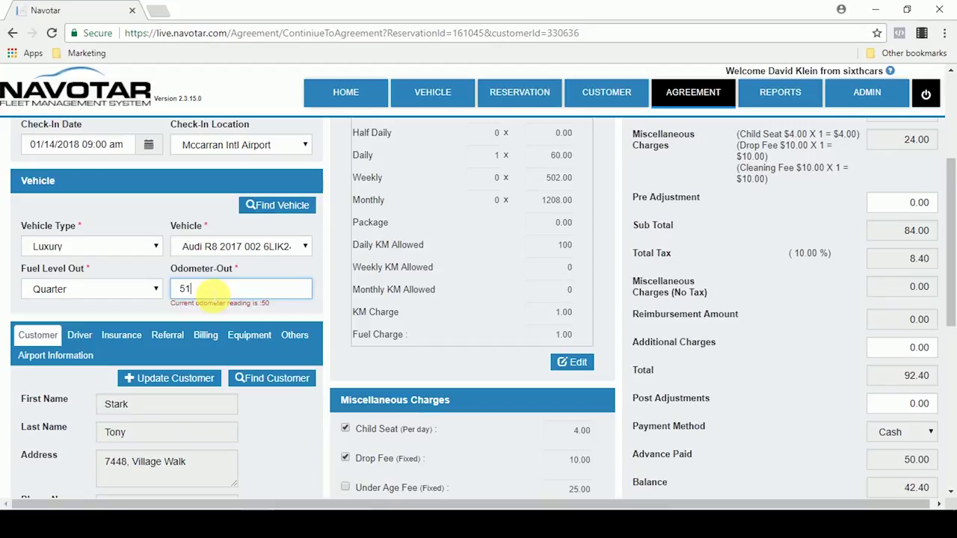
scroll(211, 292, "down", 3)
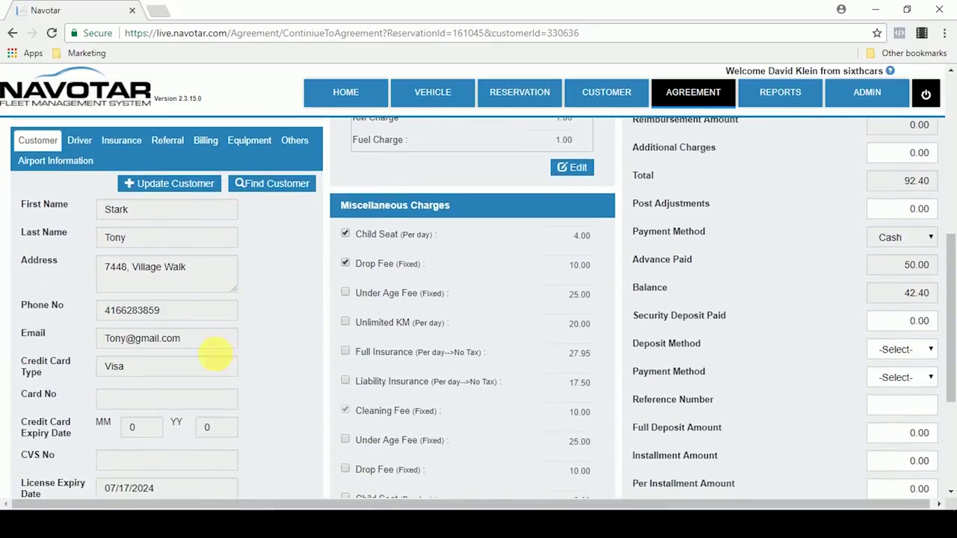
left_click(79, 147)
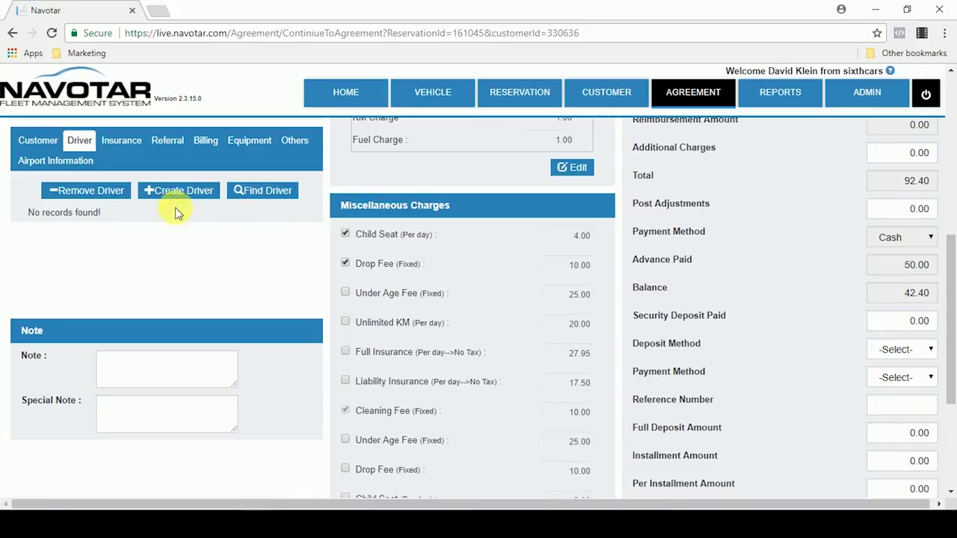
left_click(132, 149)
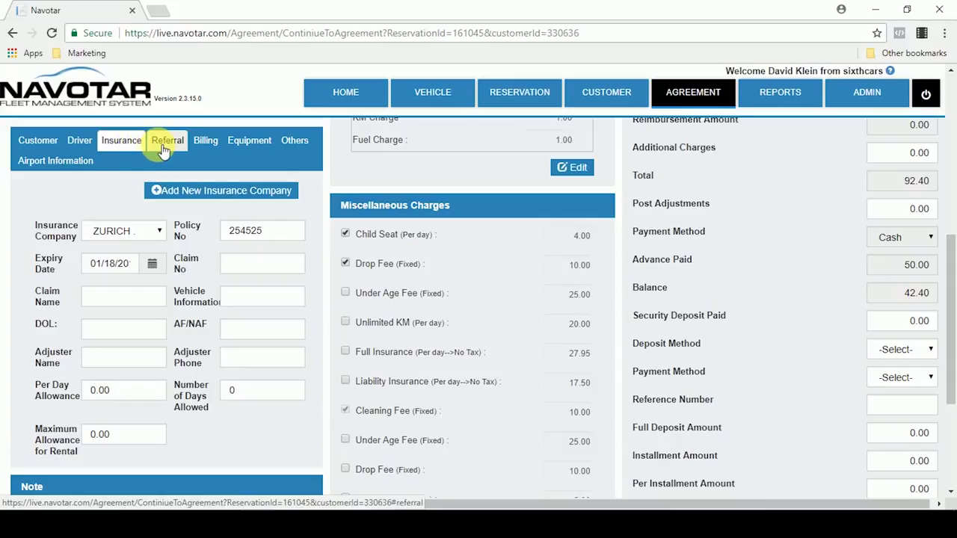
left_click(163, 150)
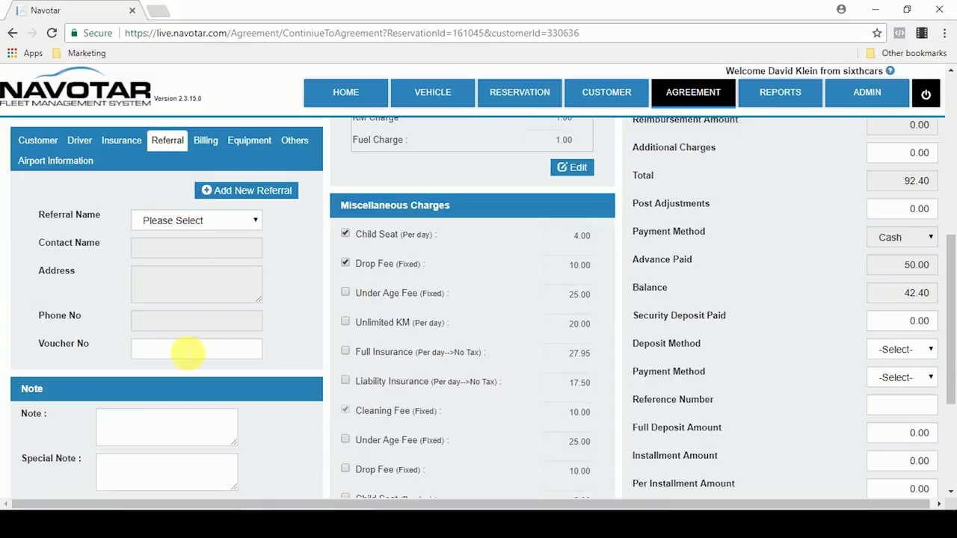
left_click(169, 350)
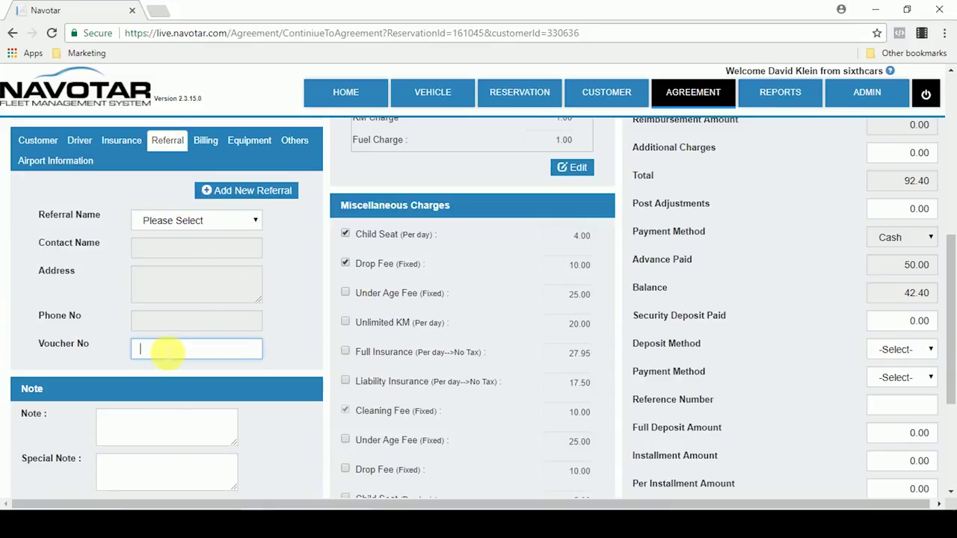
left_click(207, 149)
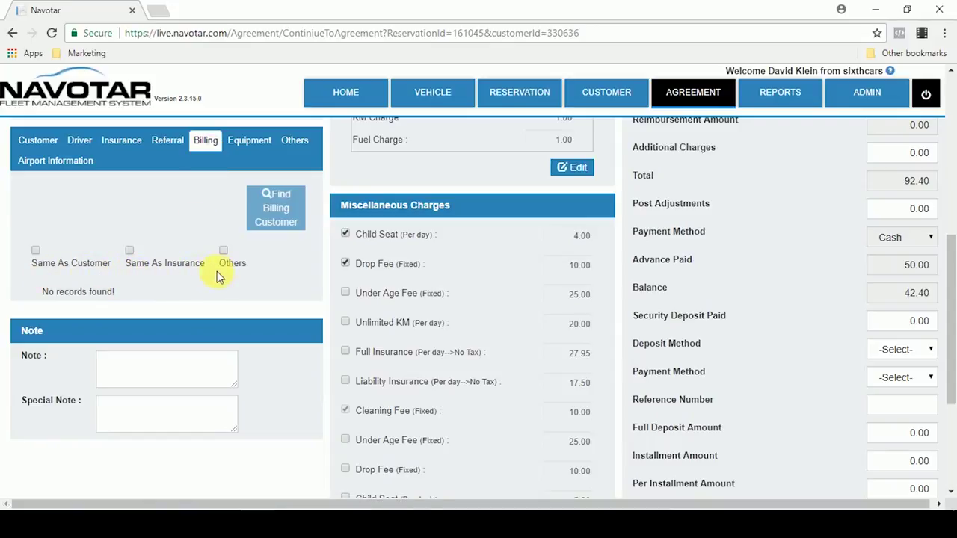
left_click(256, 139)
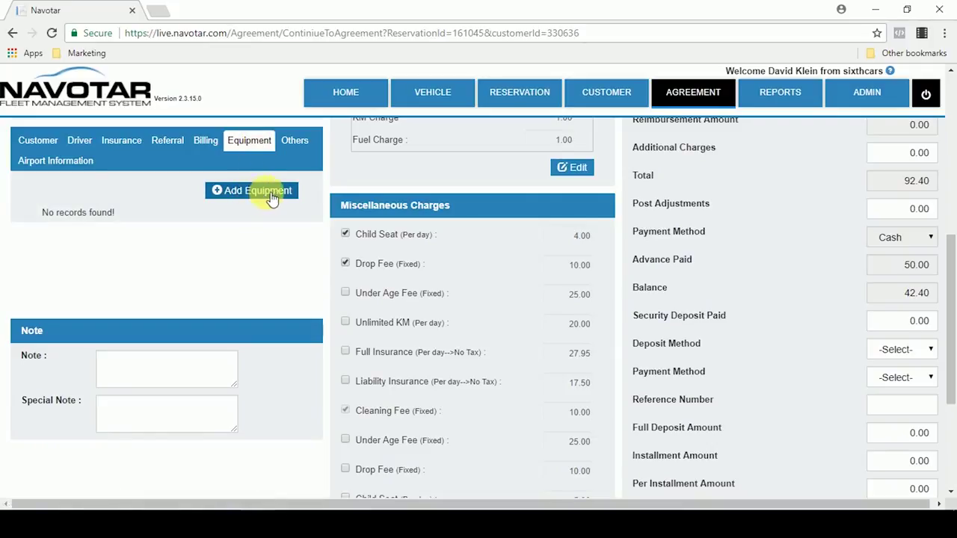
left_click(291, 140)
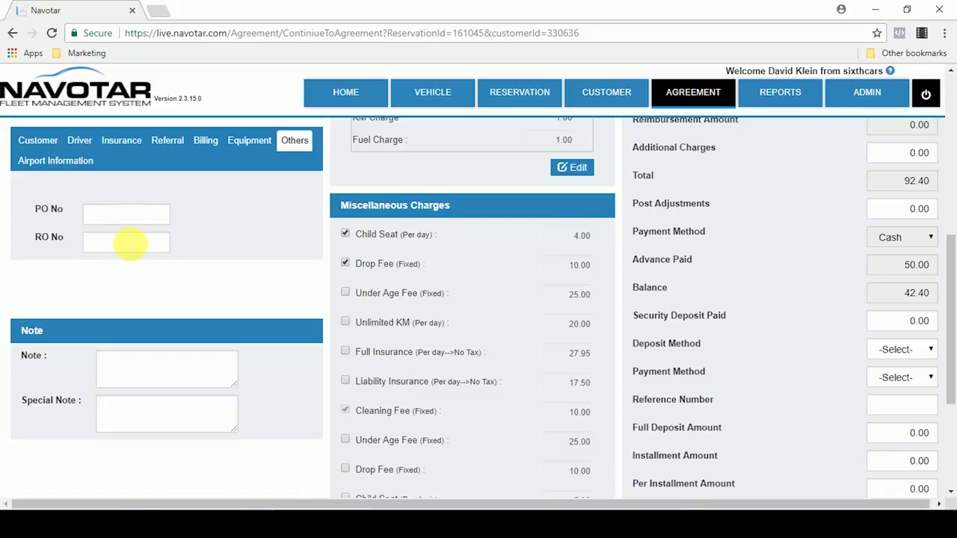
left_click(69, 163)
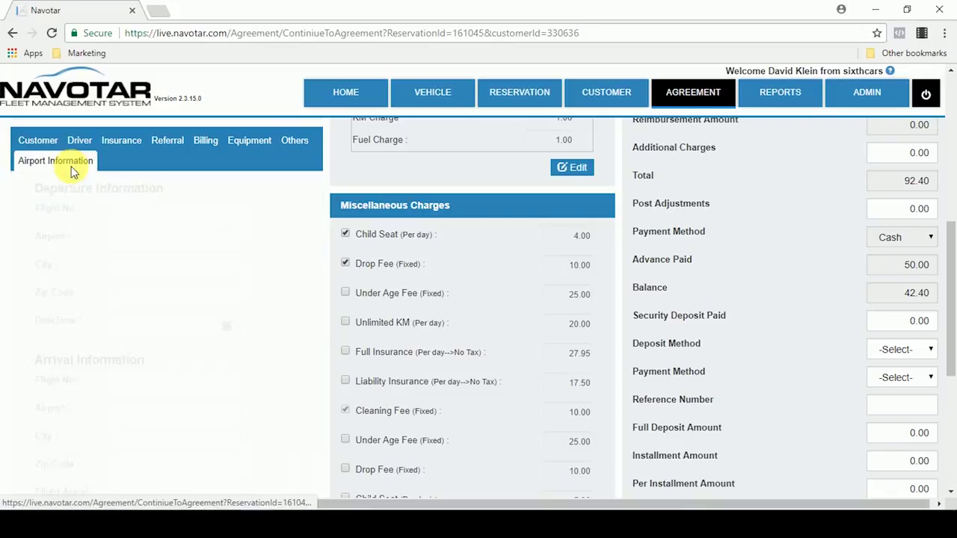
scroll(104, 233, "down", 2)
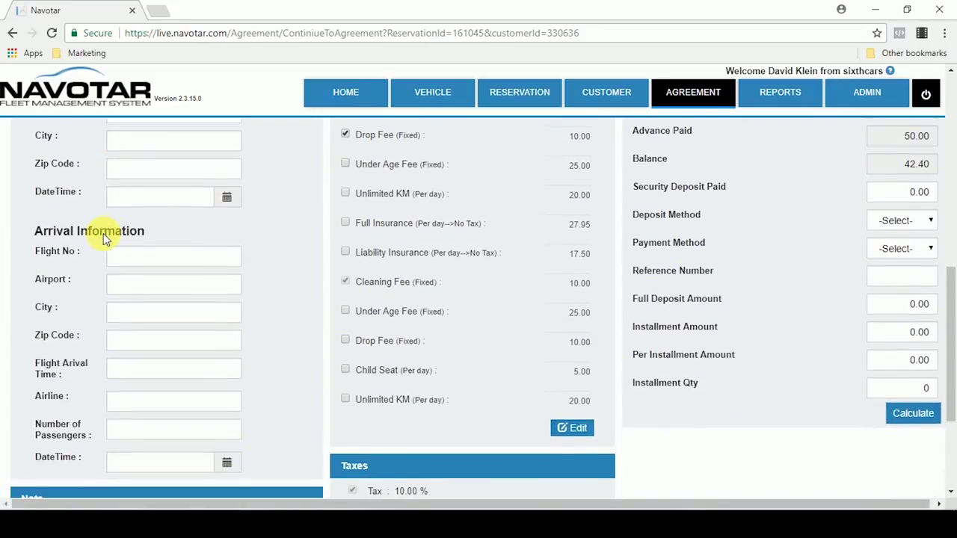
scroll(98, 269, "down", 3)
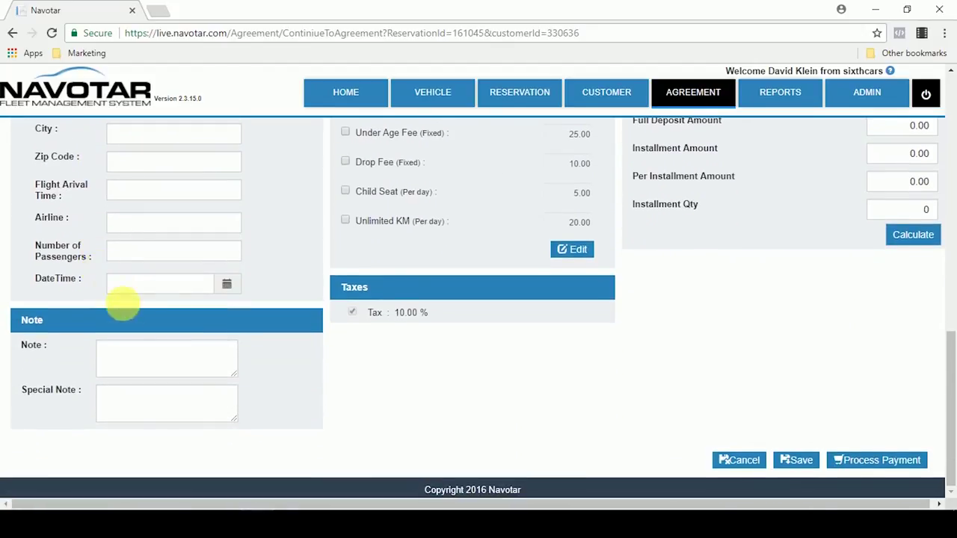
left_click(144, 348)
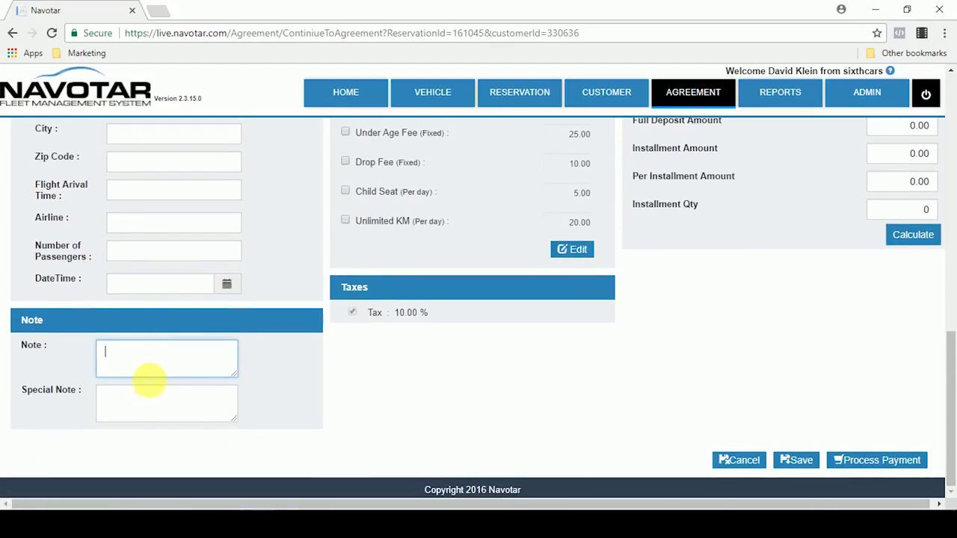
left_click(155, 398)
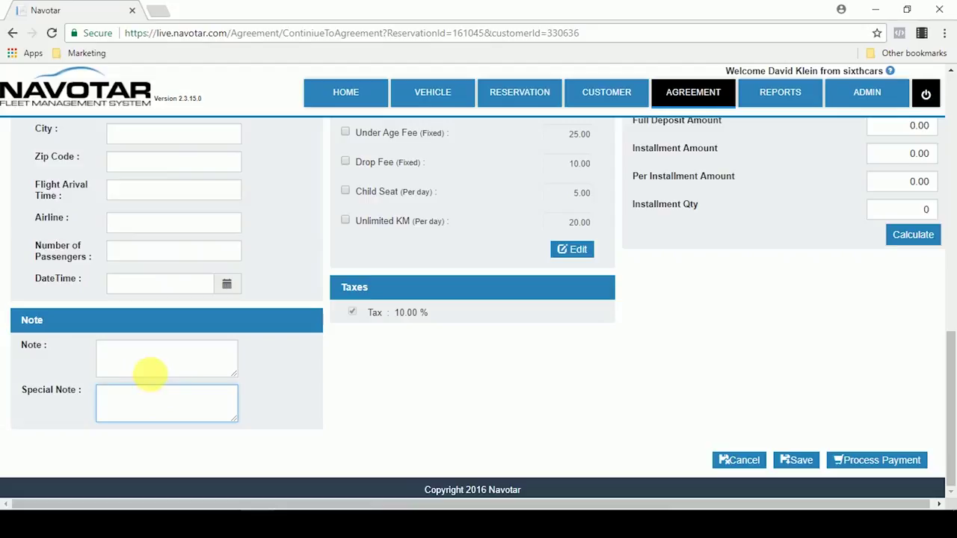
Tick the Unlimited KM (Per day) miscellaneous charge on the agreement.
scroll(509, 270, "up", 2)
scroll(508, 270, "up", 3)
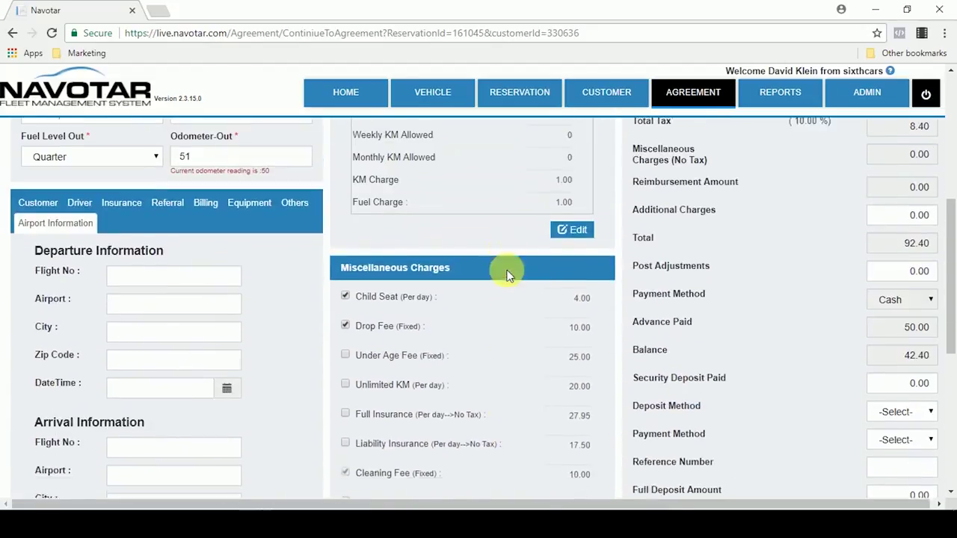
scroll(508, 270, "up", 2)
scroll(506, 275, "up", 3)
scroll(501, 271, "up", 1)
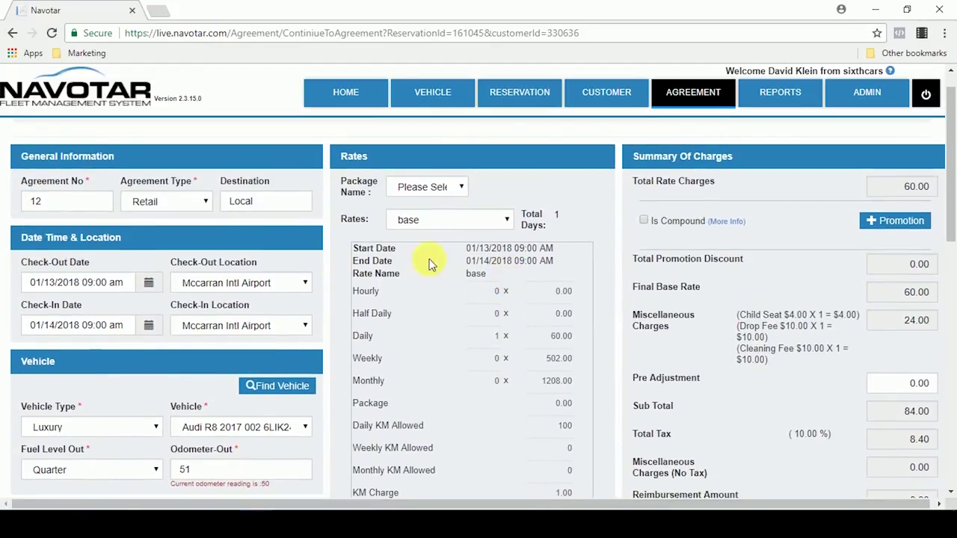
scroll(473, 284, "down", 3)
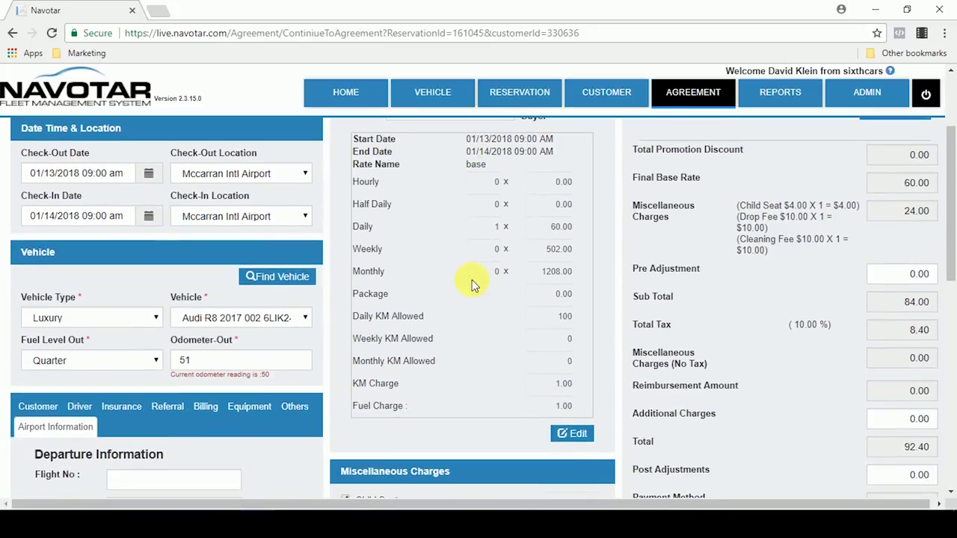
scroll(573, 391, "down", 5)
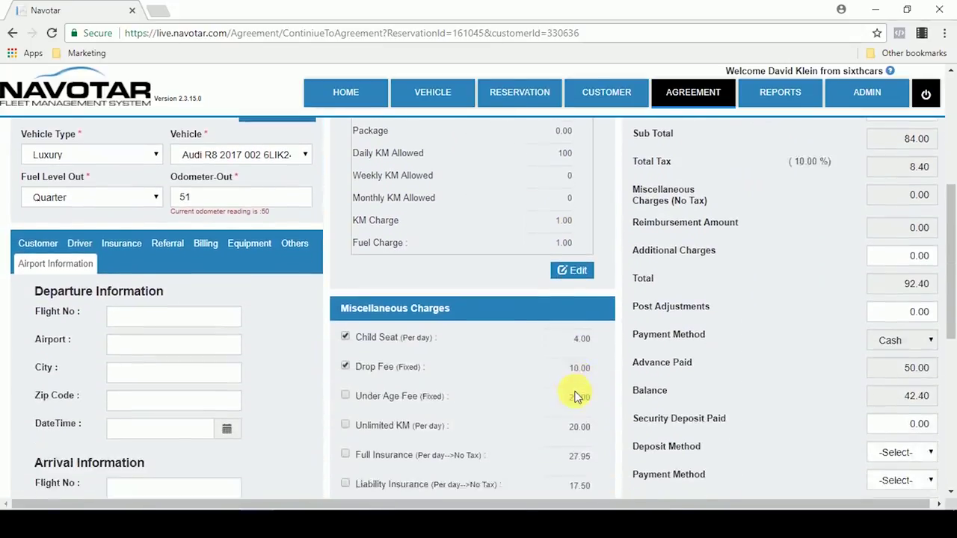
scroll(598, 443, "down", 2)
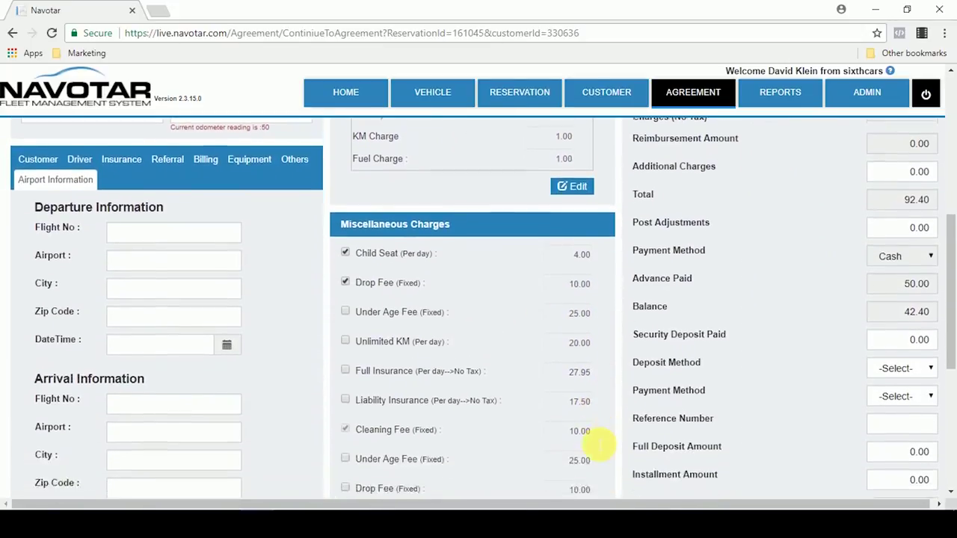
scroll(597, 444, "down", 2)
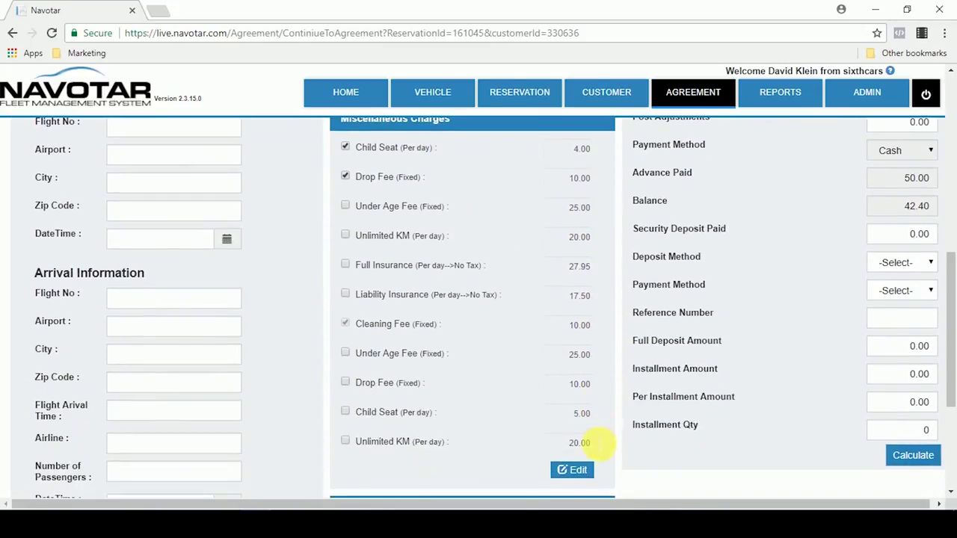
left_click(345, 236)
Review the recalculated totals: $92.40 total, $50 advance paid, $42.40 balance due.
scroll(471, 251, "down", 1)
scroll(470, 251, "down", 2)
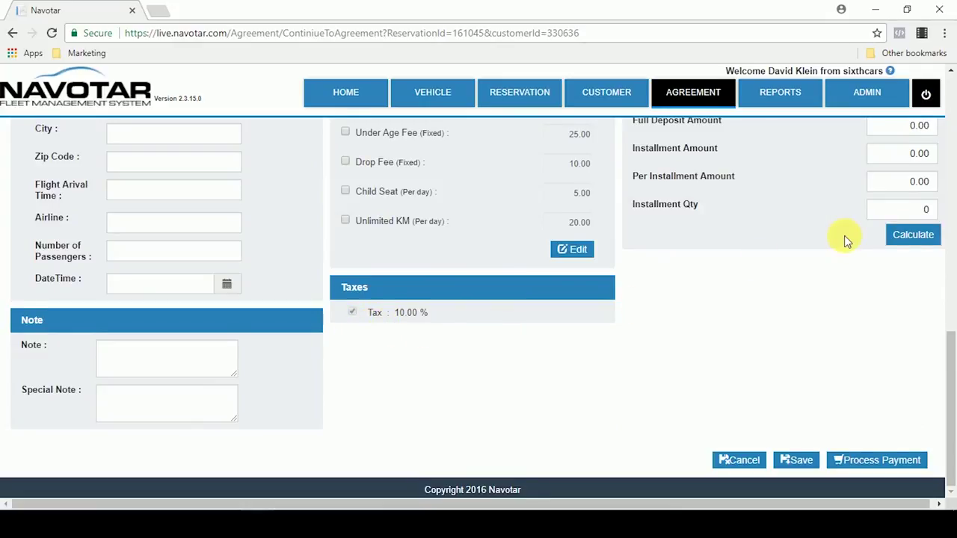
scroll(844, 235, "up", 3)
scroll(844, 236, "up", 2)
scroll(843, 235, "up", 2)
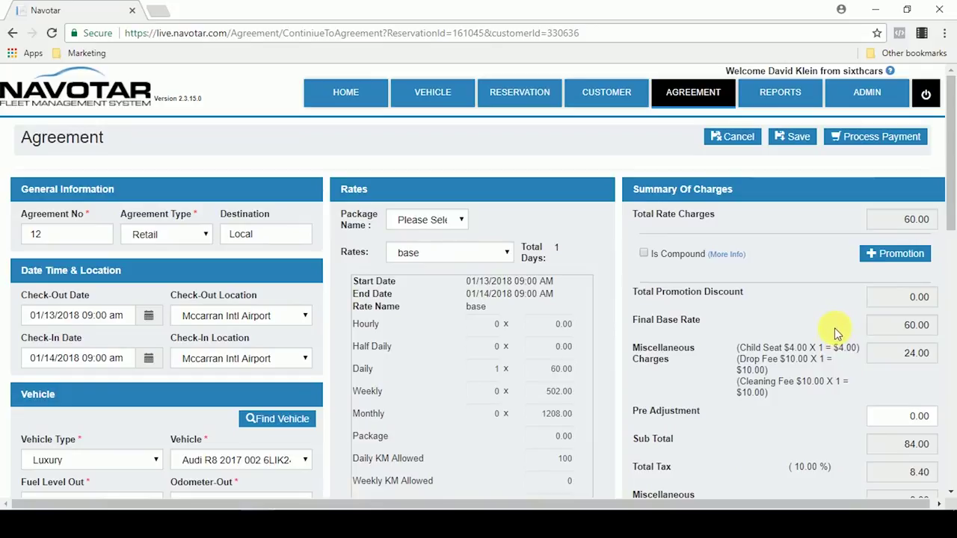
scroll(835, 333, "down", 1)
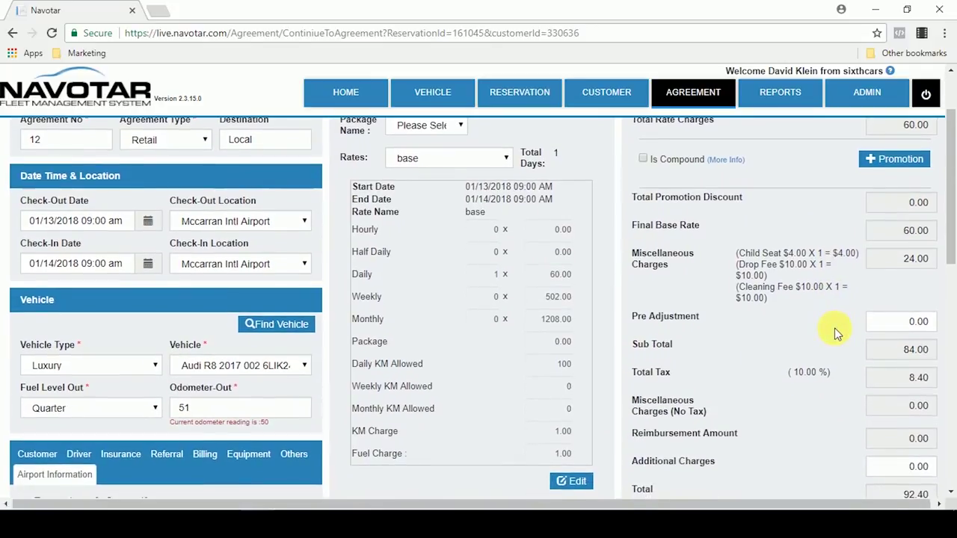
scroll(834, 328, "down", 1)
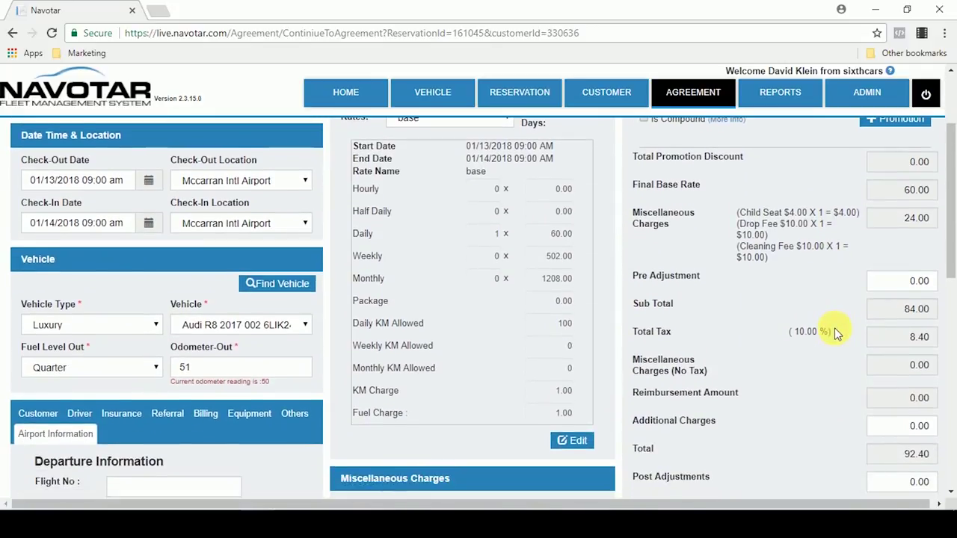
scroll(835, 333, "down", 2)
scroll(836, 334, "down", 2)
scroll(835, 333, "down", 2)
scroll(836, 333, "down", 1)
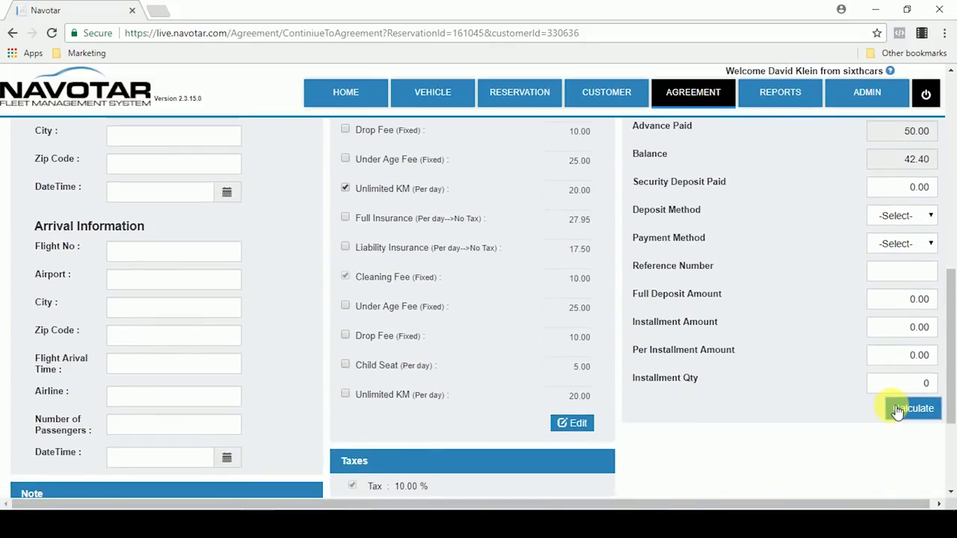
scroll(893, 409, "down", 2)
scroll(886, 408, "down", 1)
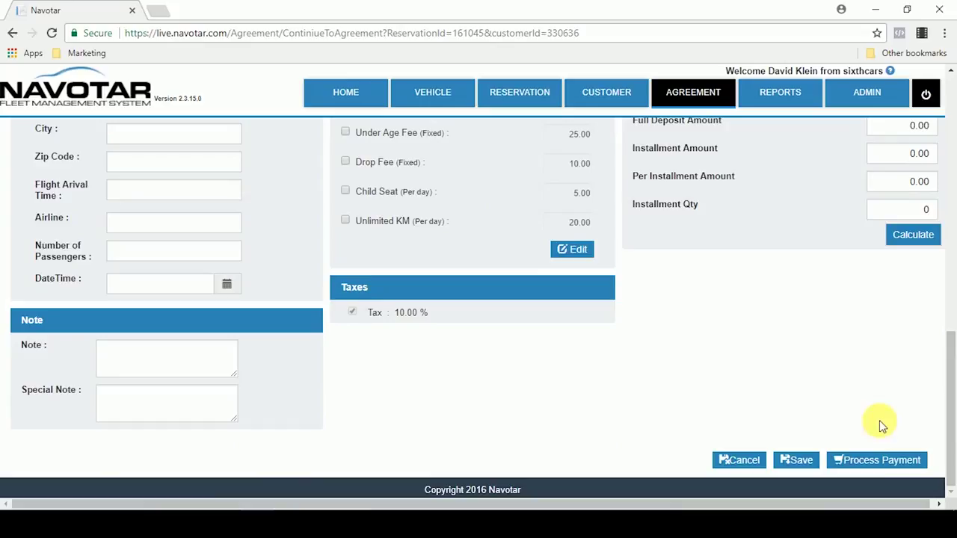
Dismiss the payment form unpaid and save agreement 12, bringing up its PDF.
left_click(882, 462)
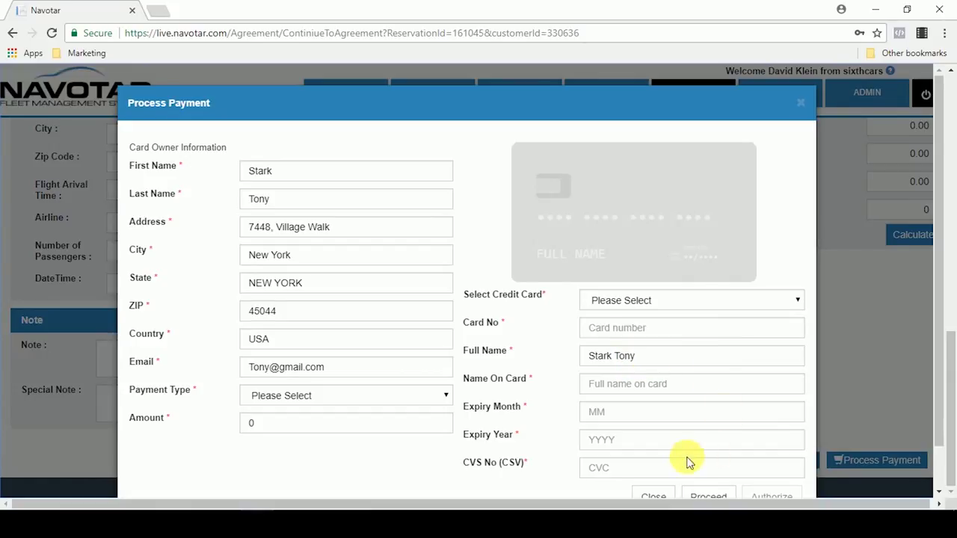
left_click(657, 494)
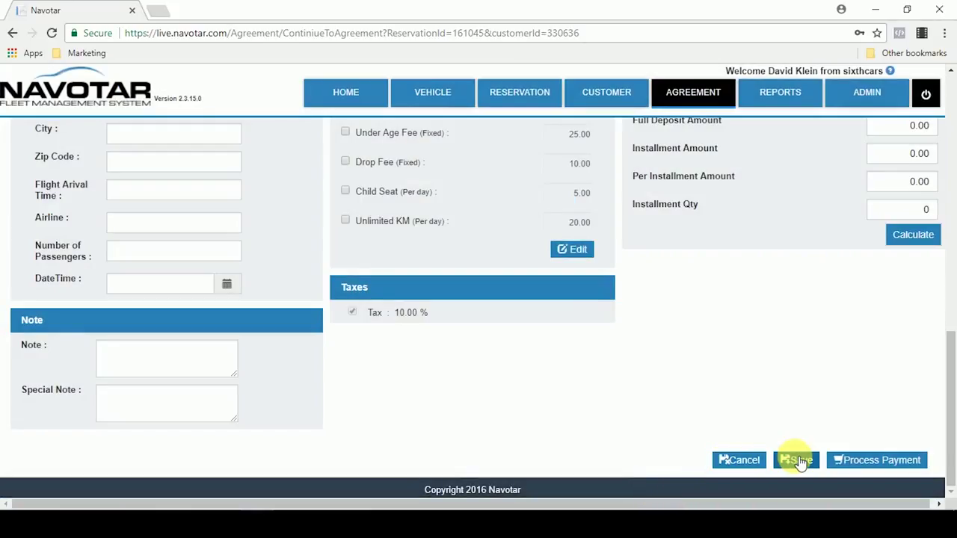
left_click(797, 459)
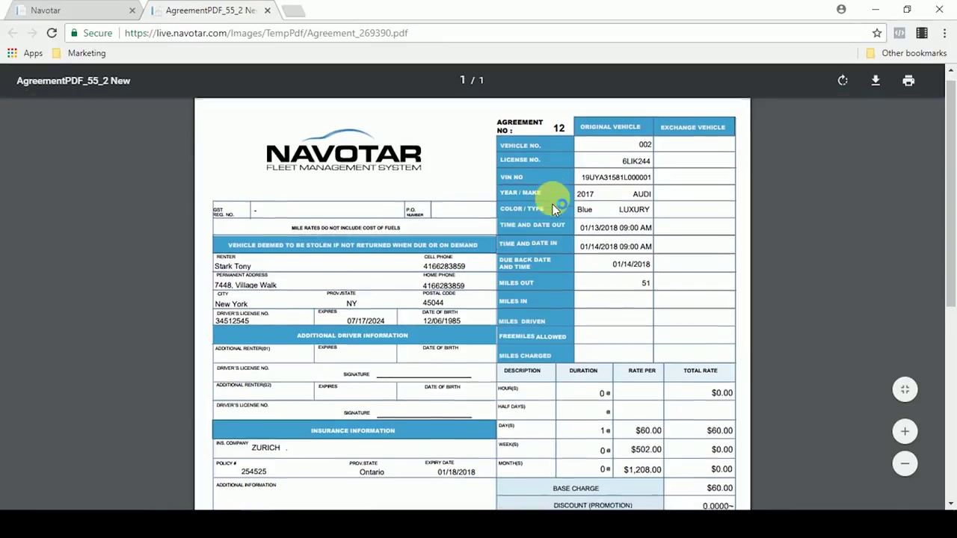
Scroll the agreement 12 PDF, checking renter, vehicle, $103.40 total and $50 paid.
scroll(553, 204, "down", 2)
scroll(552, 204, "down", 3)
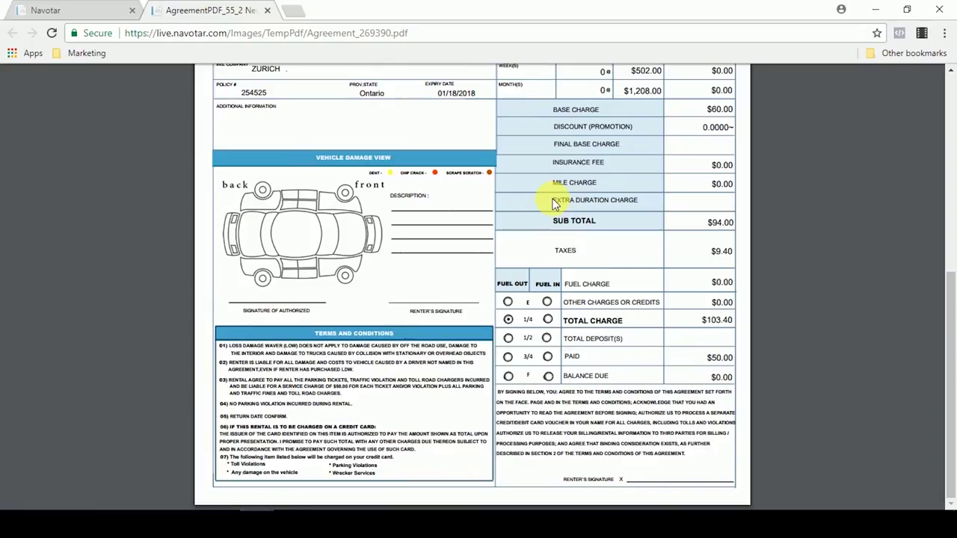
scroll(552, 204, "up", 2)
scroll(552, 204, "up", 3)
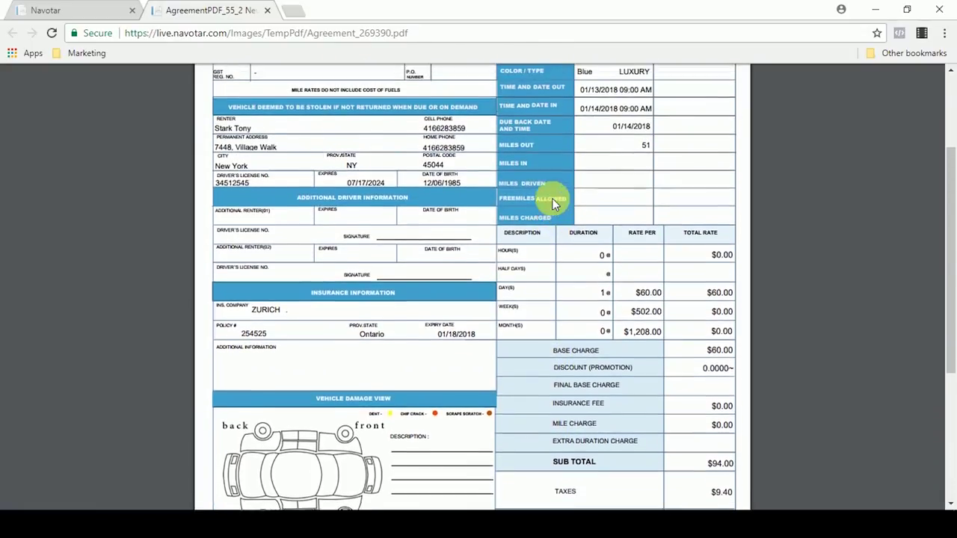
scroll(552, 201, "up", 4)
scroll(551, 200, "down", 4)
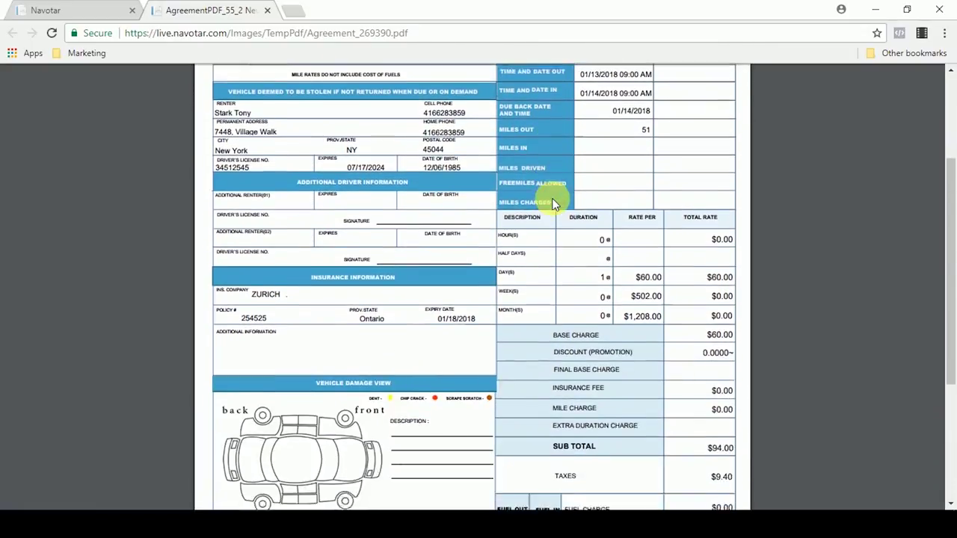
Back on the agreement 12 page, open the Send Email form and close it unsent.
left_click(112, 7)
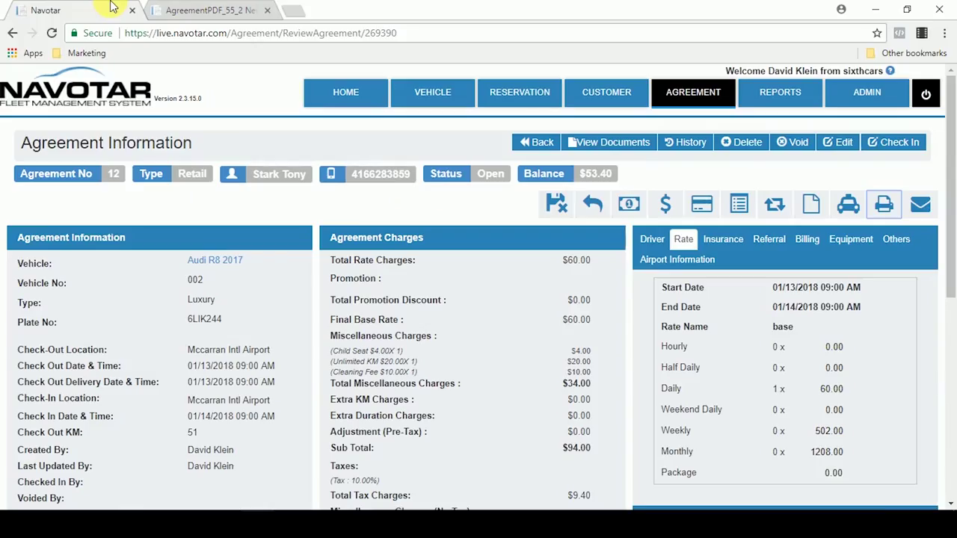
left_click(921, 209)
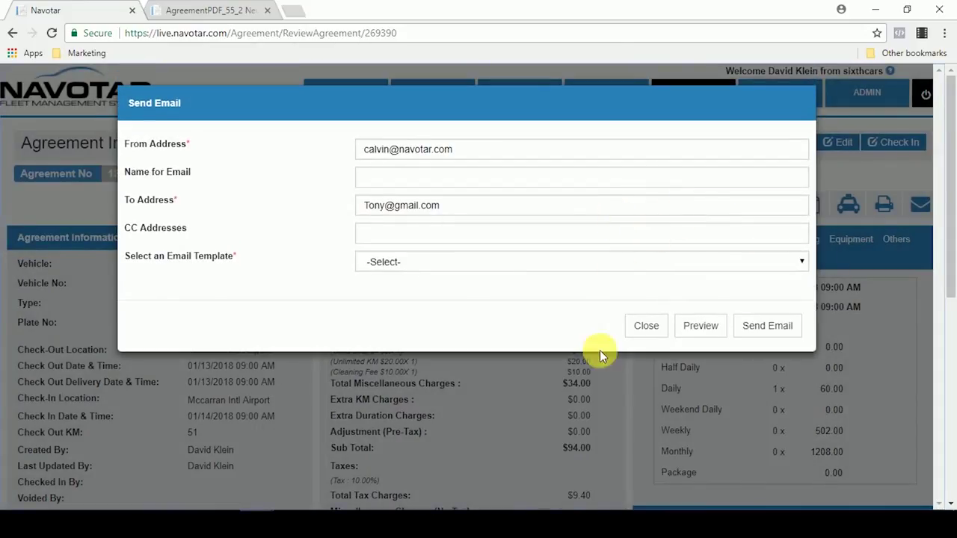
left_click(597, 387)
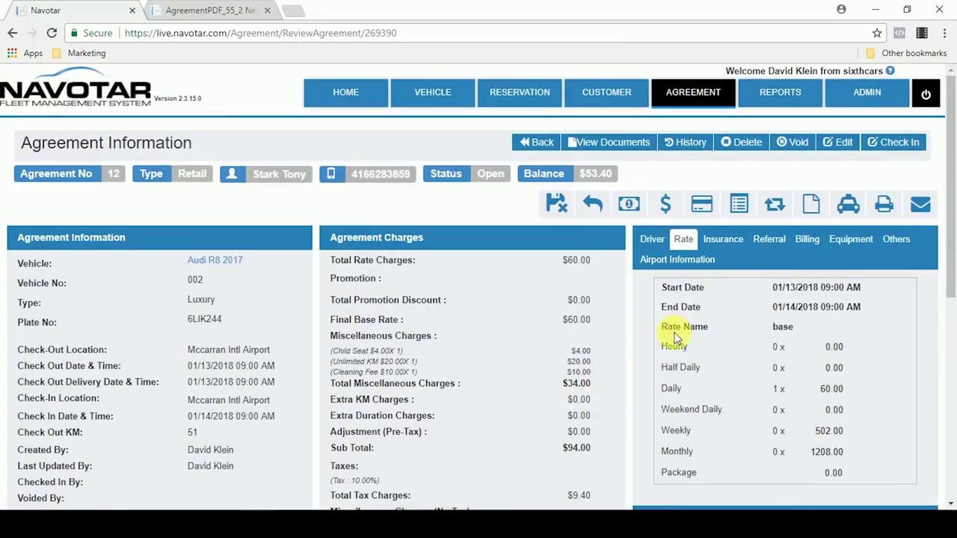
Open agreement 12's vehicle damage report and its damage recording page.
left_click(840, 208)
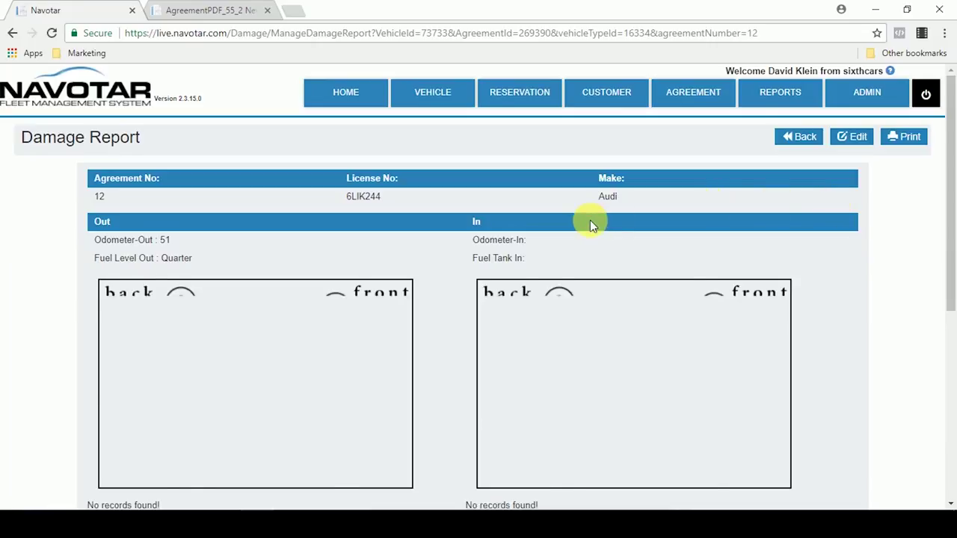
scroll(589, 220, "down", 1)
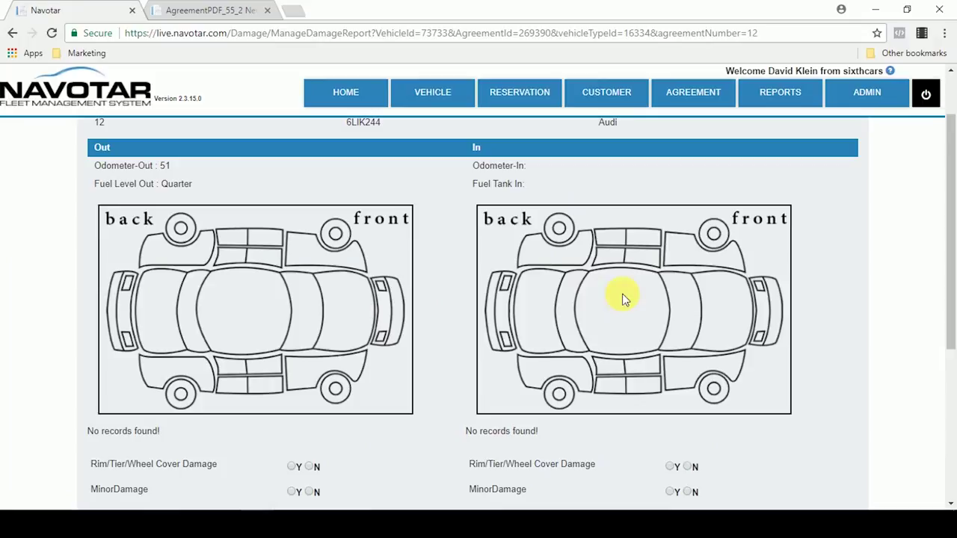
scroll(612, 308, "down", 2)
scroll(612, 308, "down", 2)
scroll(612, 307, "up", 1)
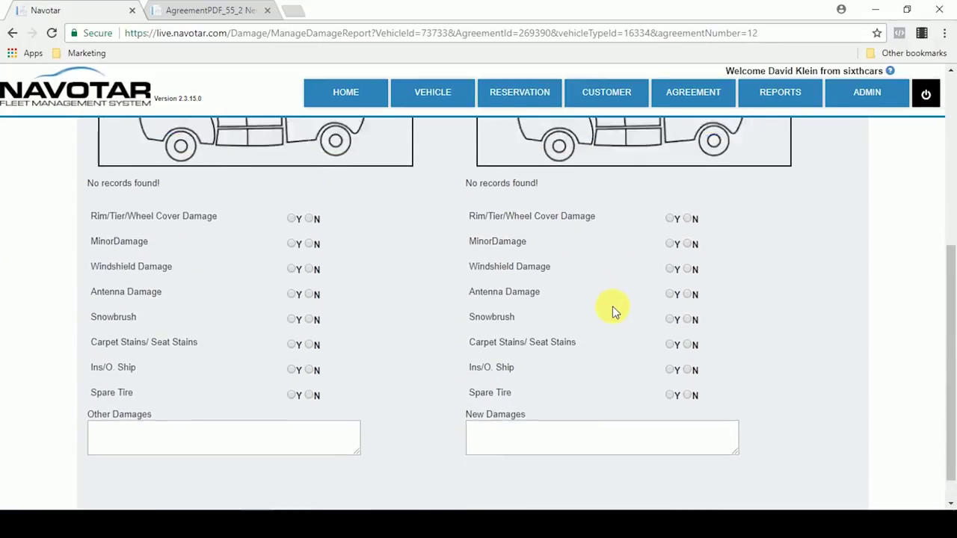
scroll(612, 308, "up", 3)
scroll(612, 308, "up", 3)
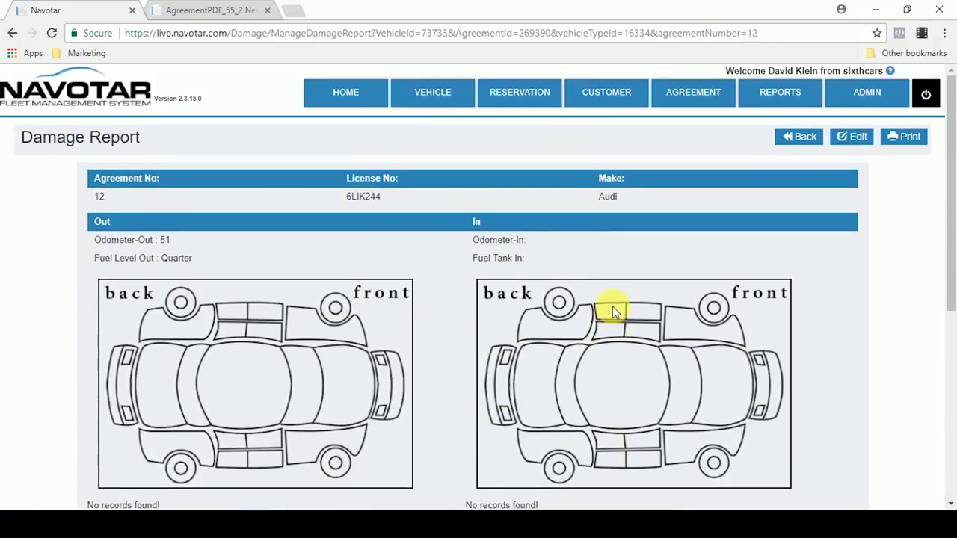
left_click(847, 136)
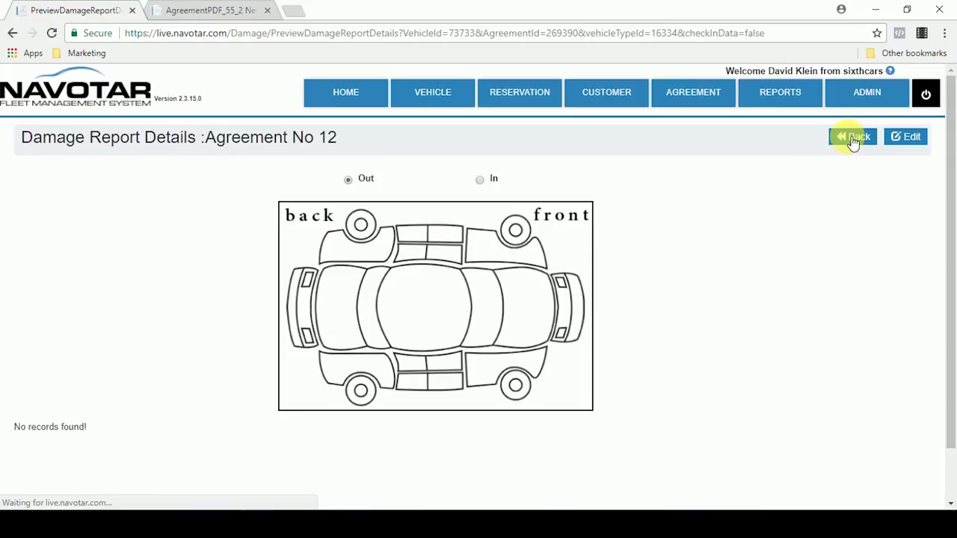
left_click(853, 138)
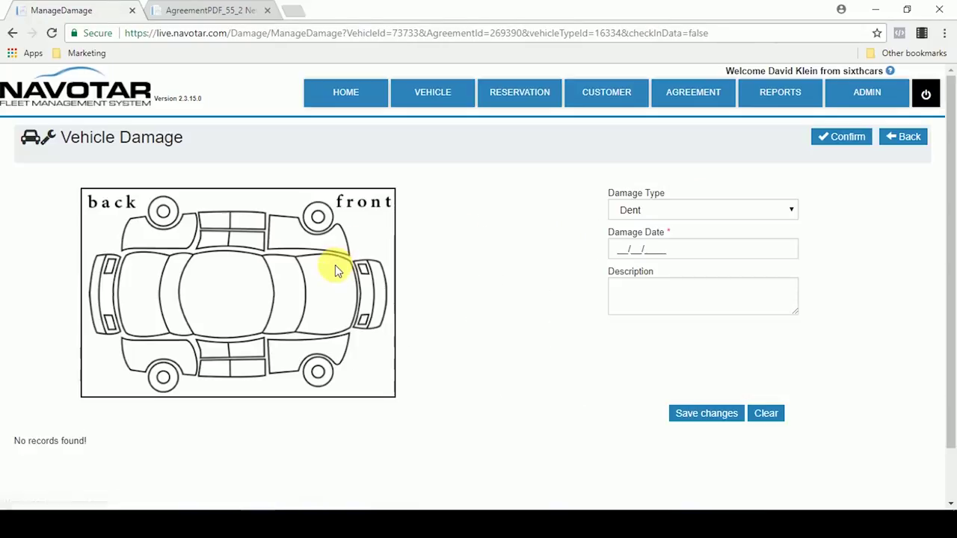
Mark a front dent dated 01/12/2018 on the car diagram, save and confirm it.
left_click(338, 269)
left_click(638, 251)
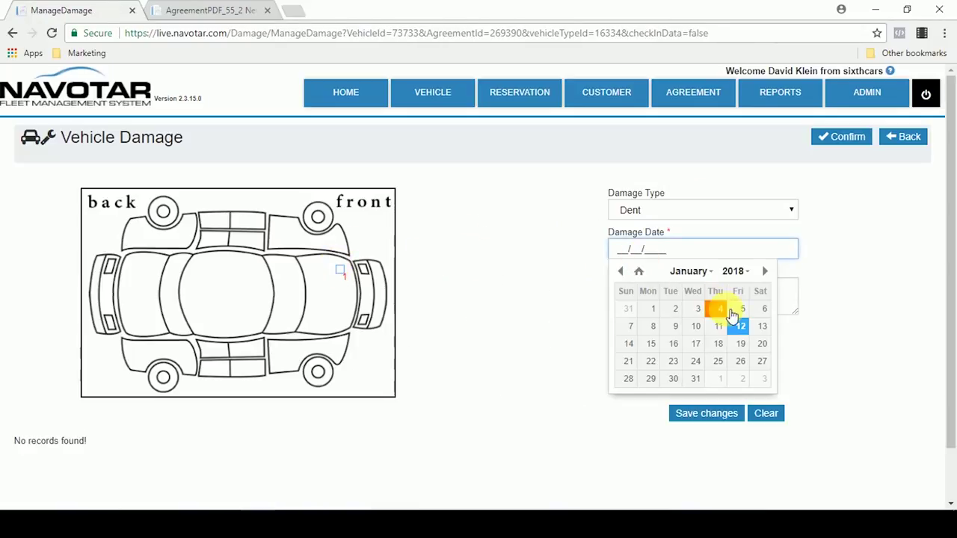
left_click(736, 326)
left_click(672, 298)
type("Dent")
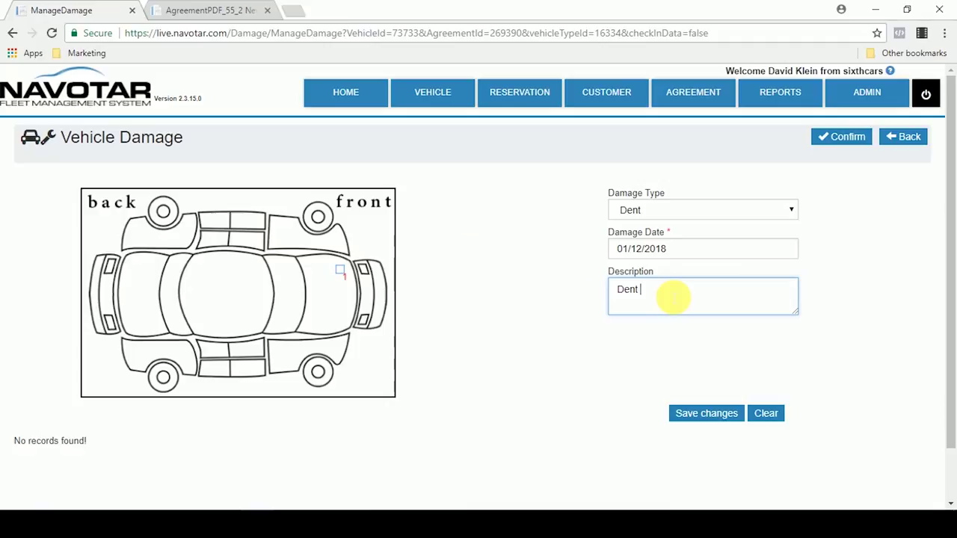
left_click(710, 412)
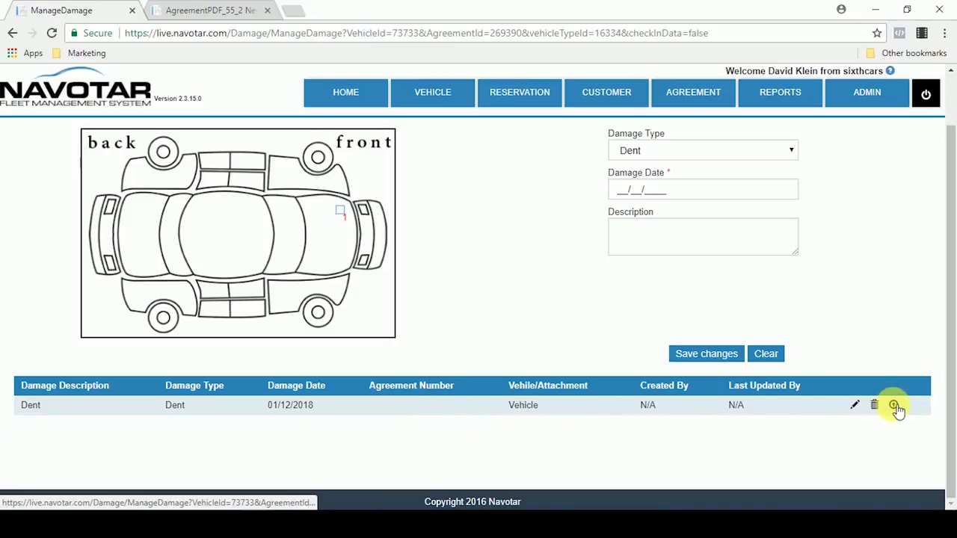
scroll(894, 408, "up", 1)
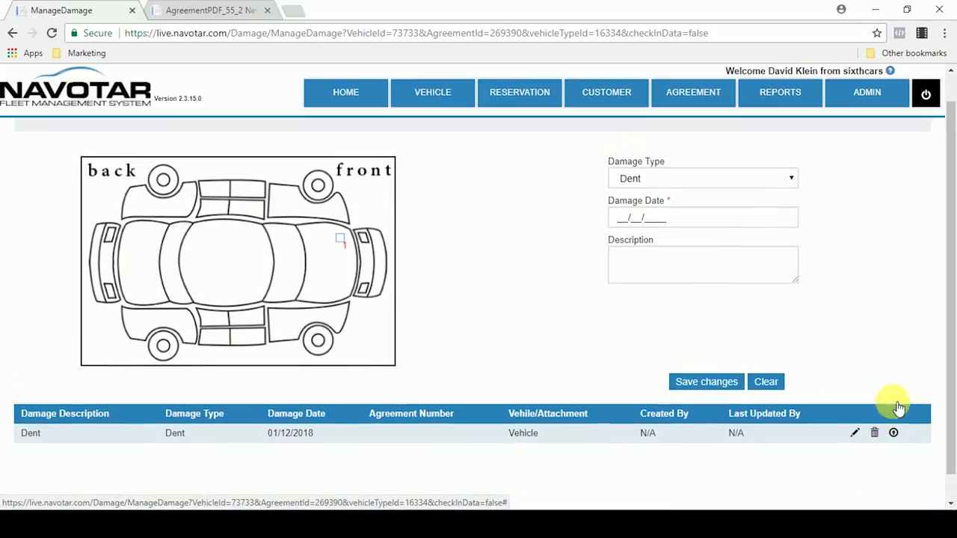
left_click(840, 137)
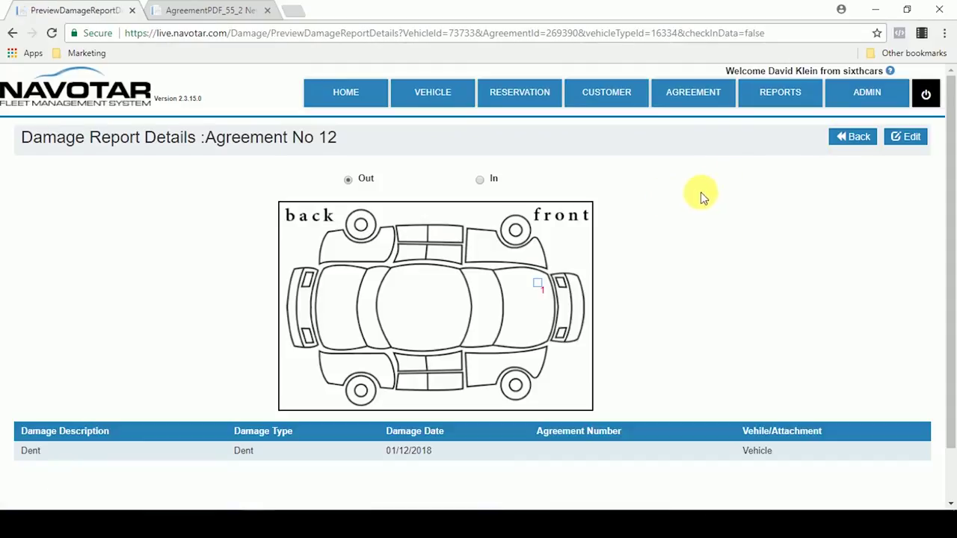
Leave the damage report and open agreement 12's invoice list.
left_click(865, 135)
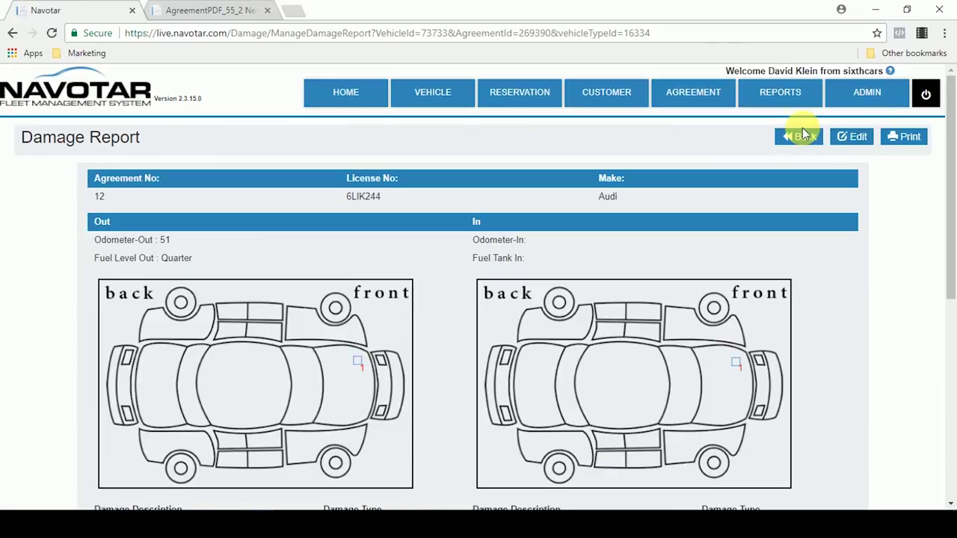
left_click(806, 138)
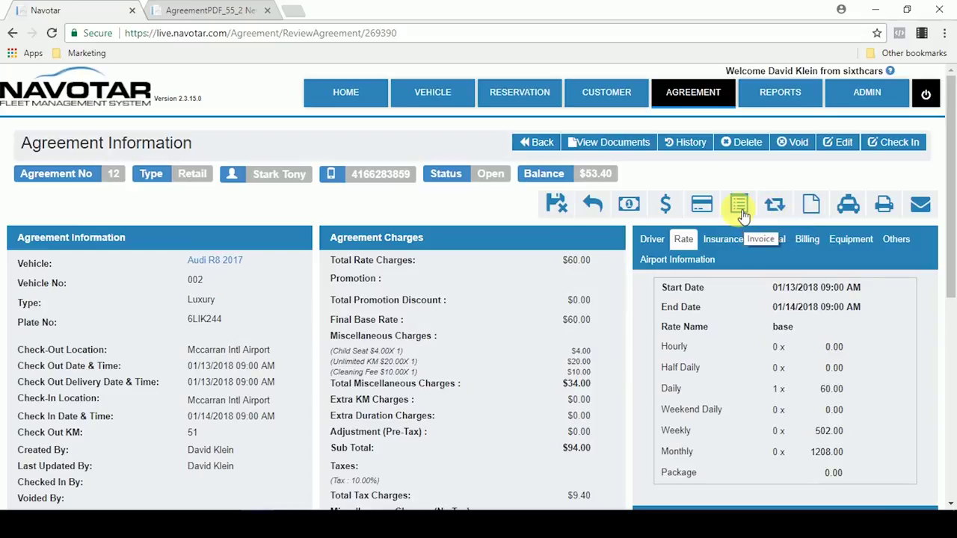
left_click(740, 212)
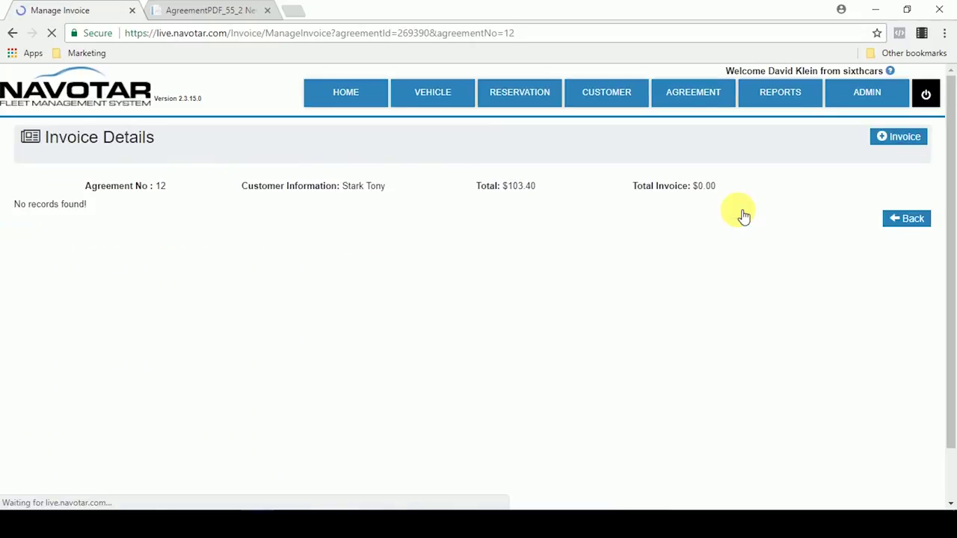
Create and save a full-agreement invoice totalling $103.40, then review its line items.
left_click(886, 141)
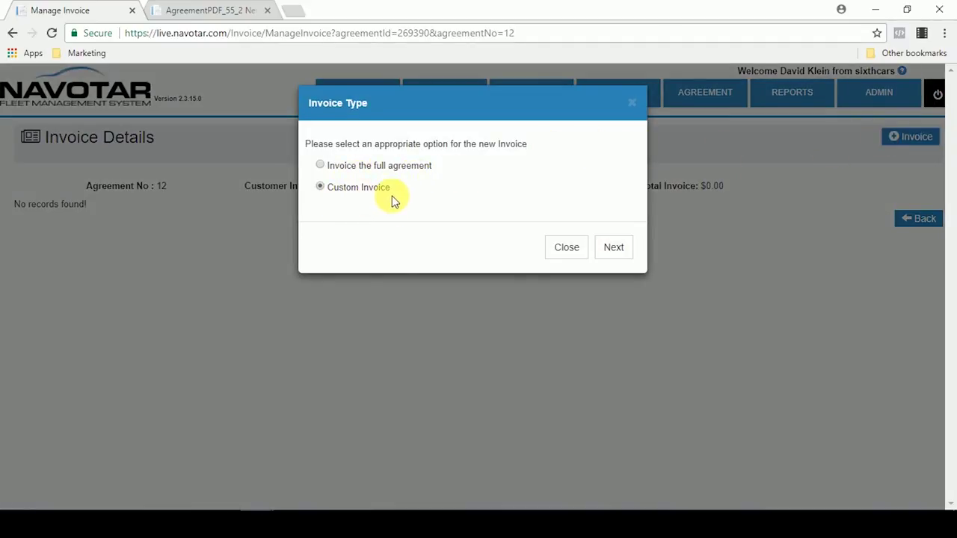
left_click(321, 167)
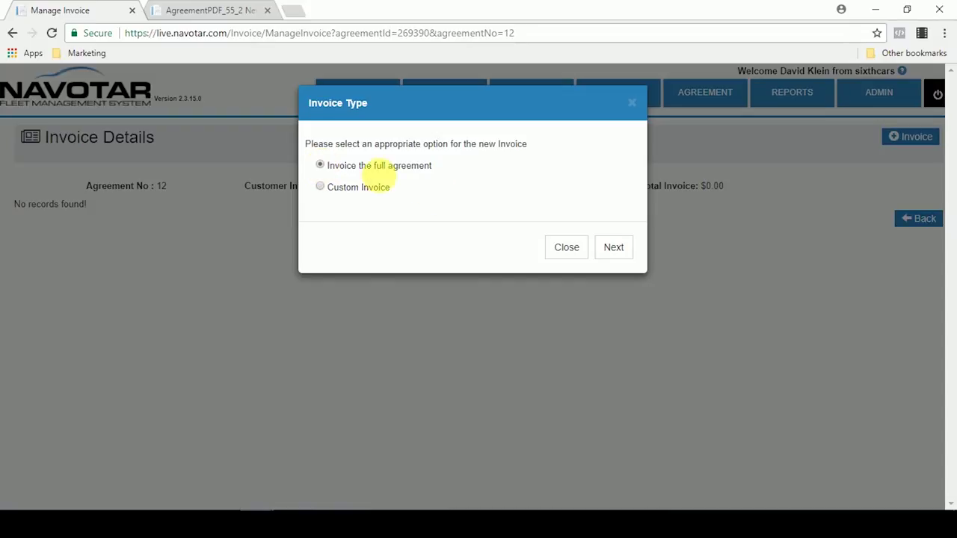
left_click(606, 245)
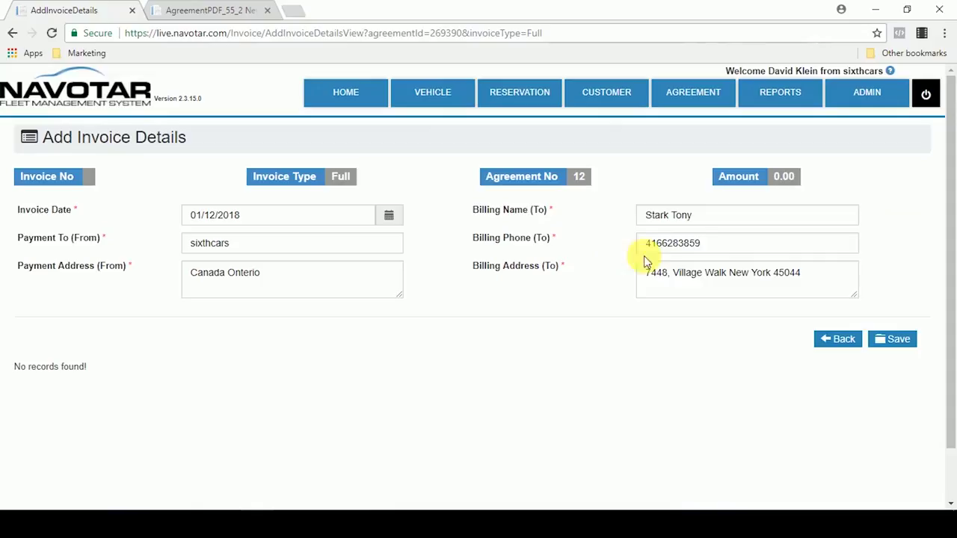
left_click(882, 339)
left_click(617, 187)
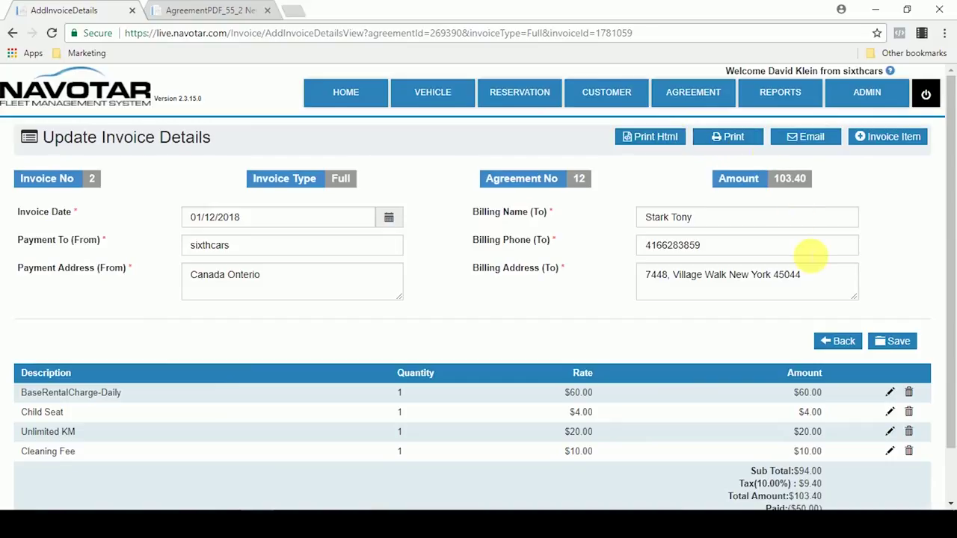
scroll(820, 323, "down", 1)
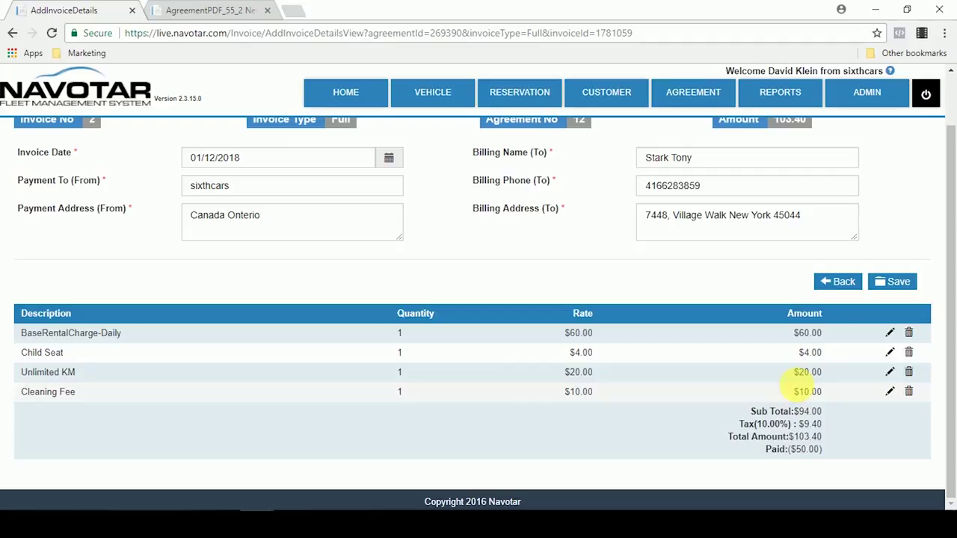
scroll(840, 295, "up", 1)
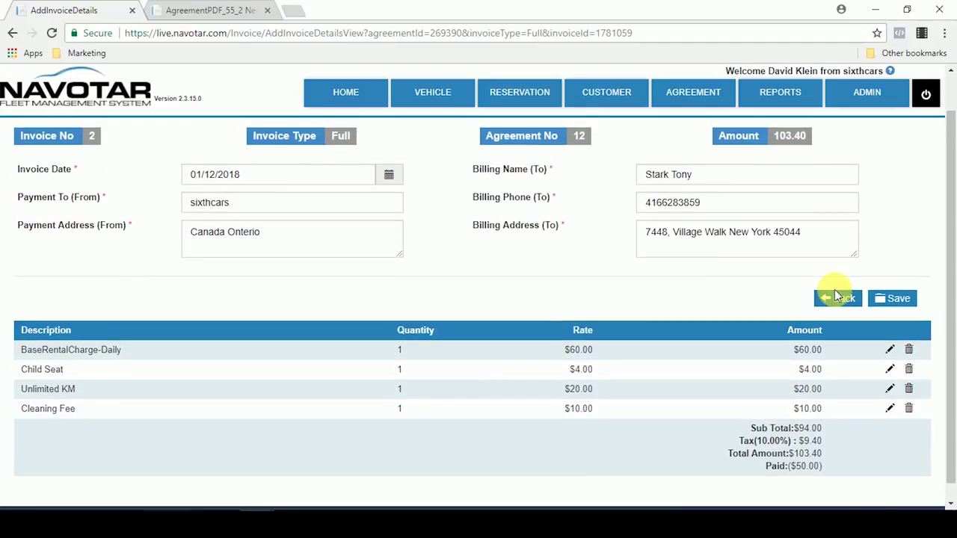
left_click(837, 297)
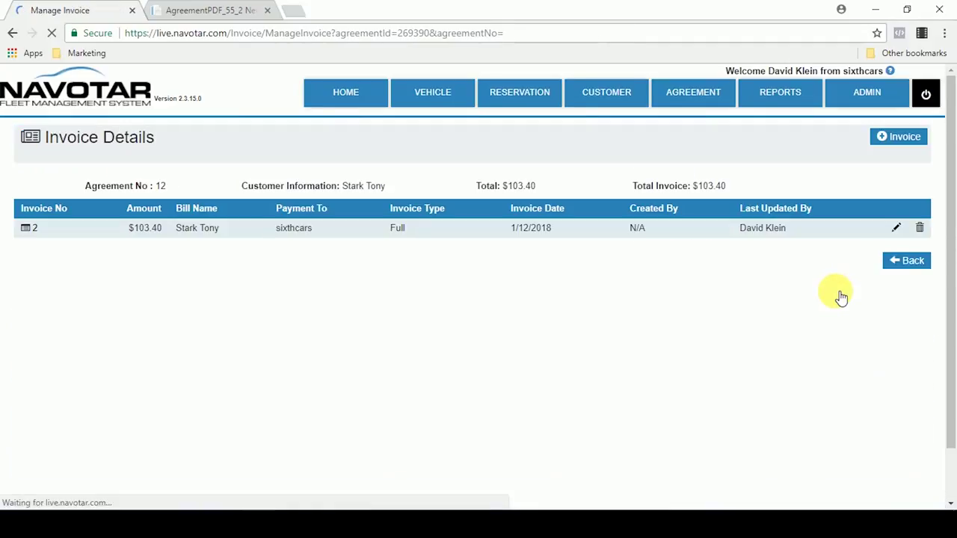
Start a new payment on agreement 12 for $10 dated 01/13/2018.
left_click(900, 263)
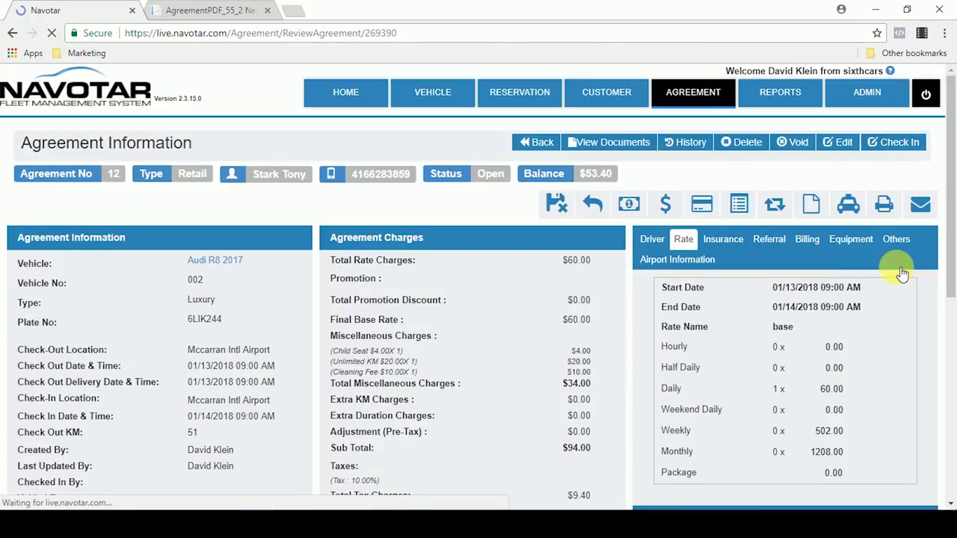
left_click(699, 206)
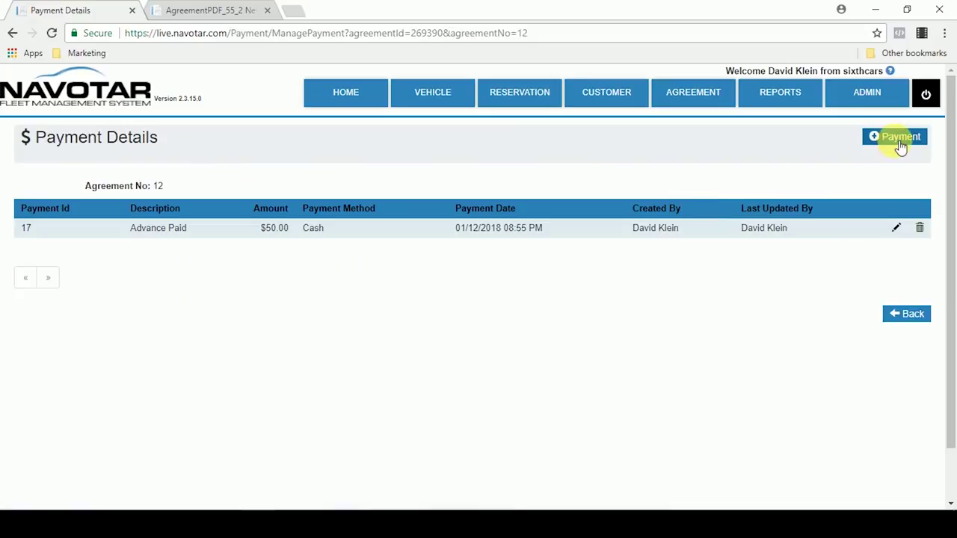
left_click(900, 142)
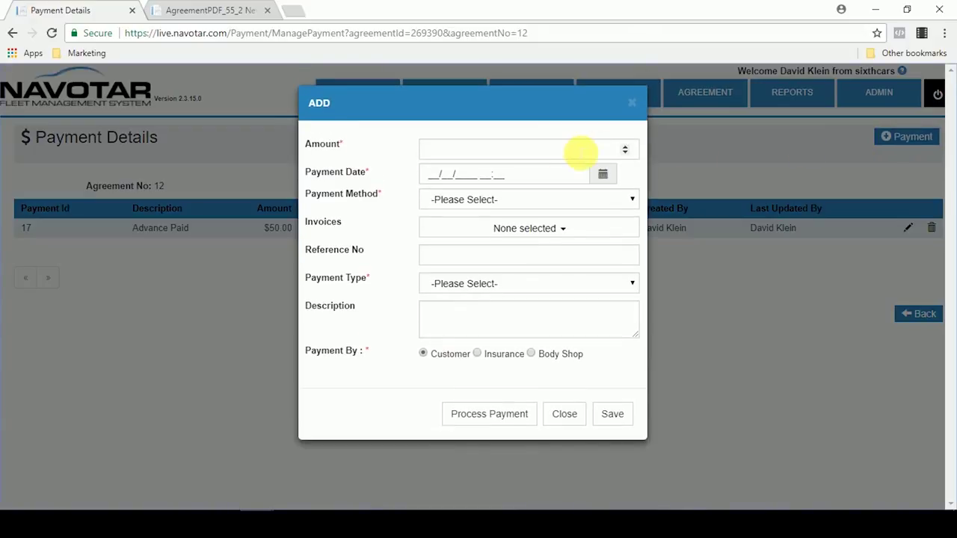
type("10")
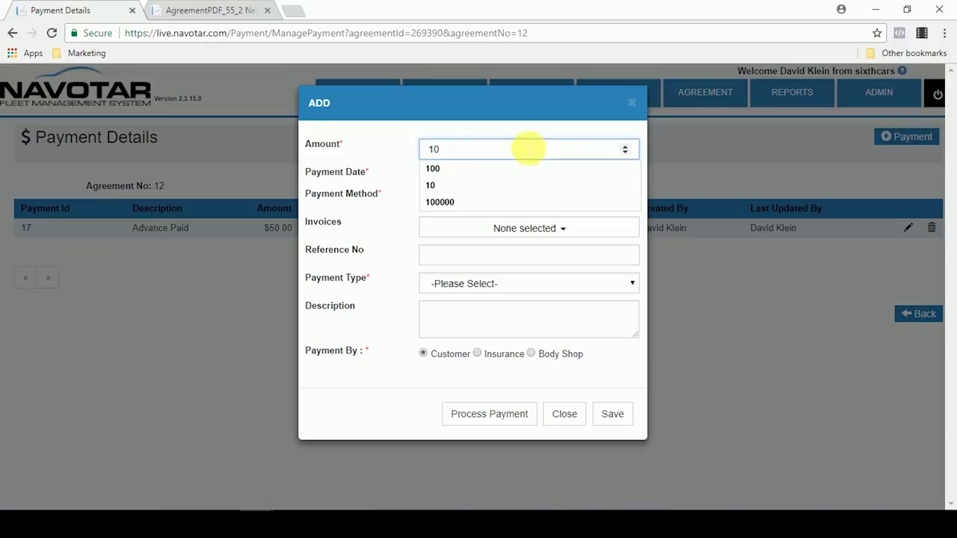
left_click(433, 160)
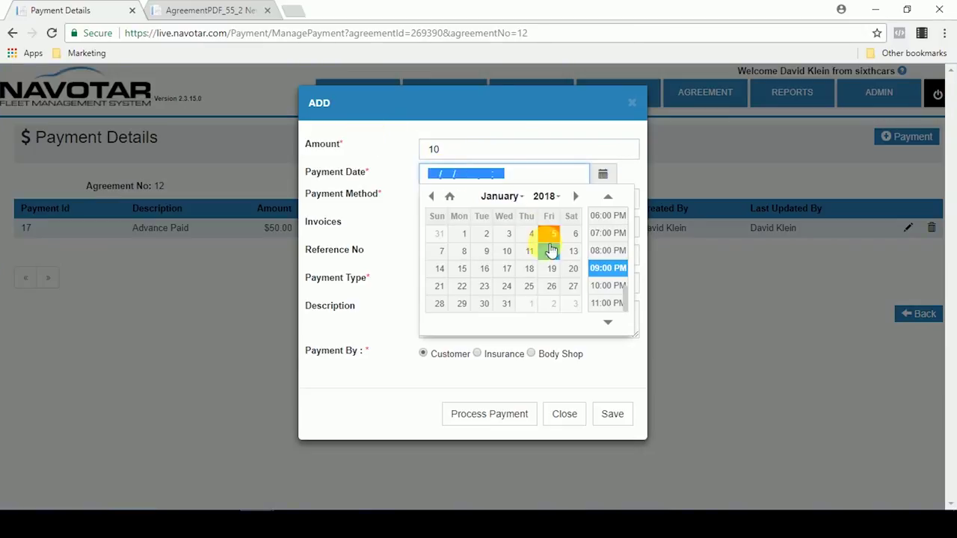
left_click(572, 251)
left_click(605, 265)
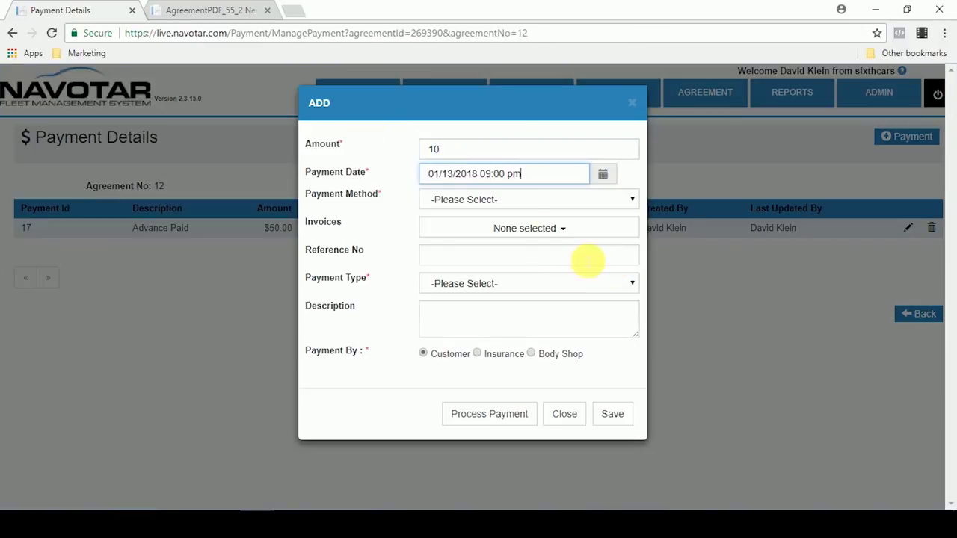
Make it a Cash Agreement Charge payment, save it, and return to the agreement.
left_click(471, 199)
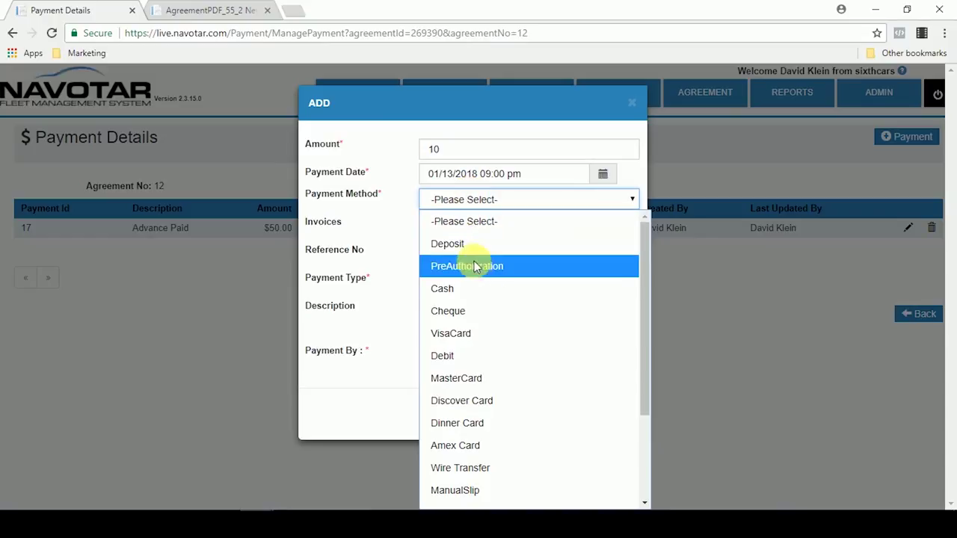
left_click(475, 286)
left_click(459, 287)
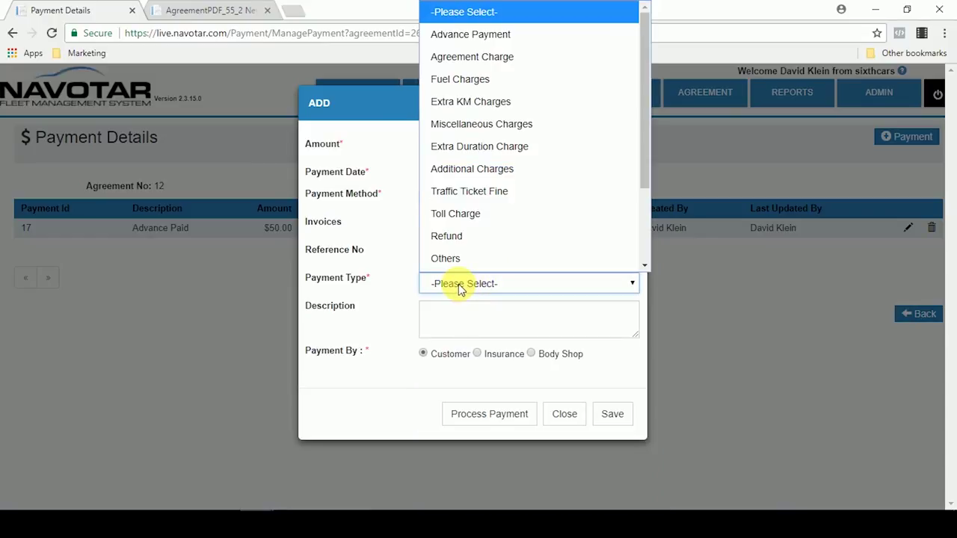
scroll(474, 154, "down", 1)
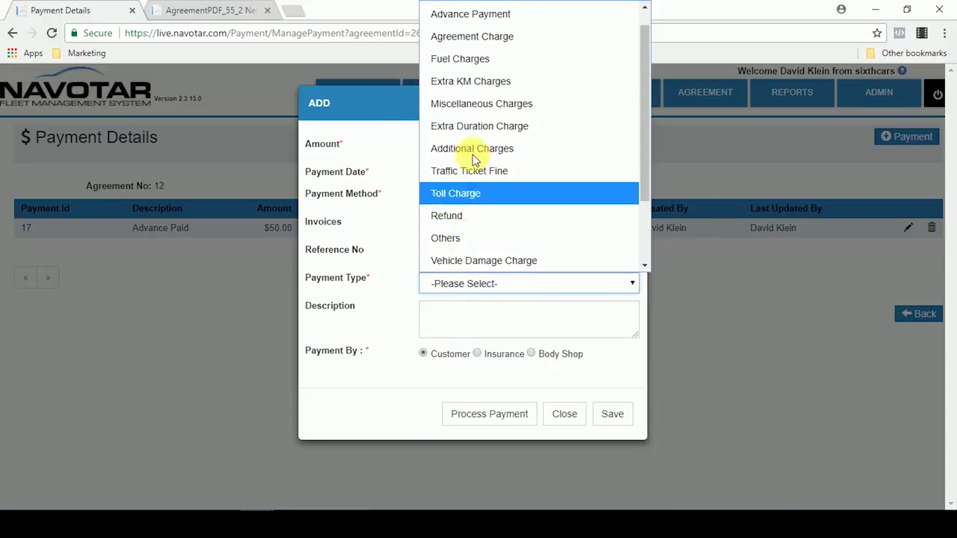
left_click(474, 36)
left_click(531, 414)
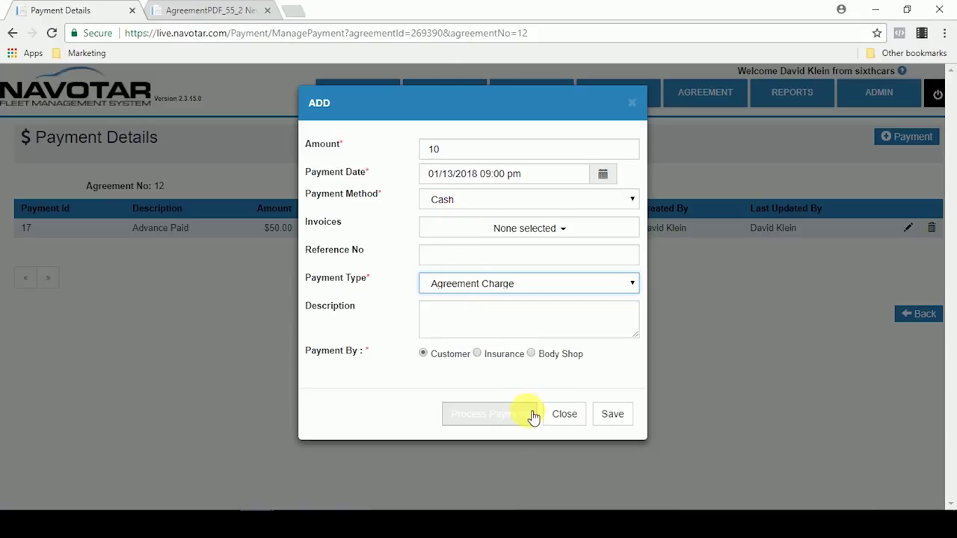
left_click(612, 418)
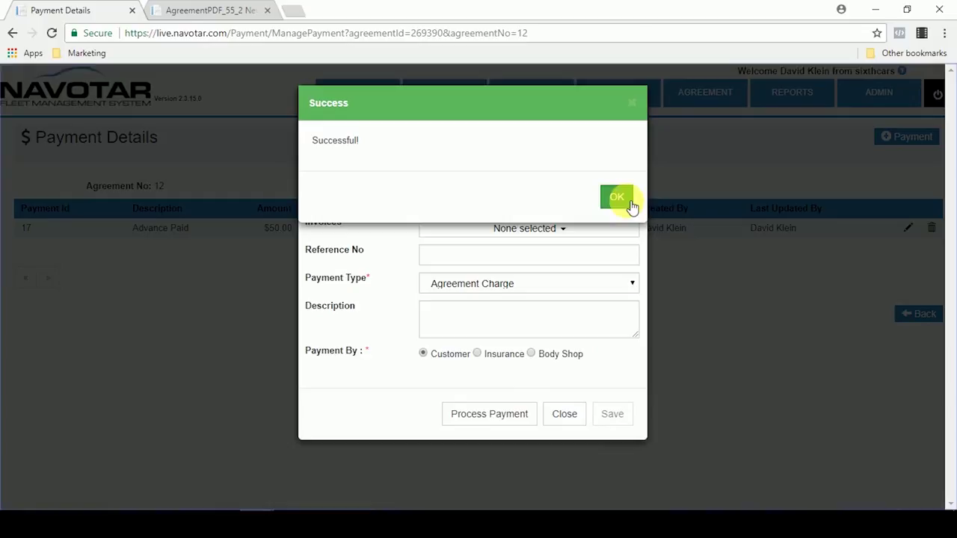
left_click(627, 199)
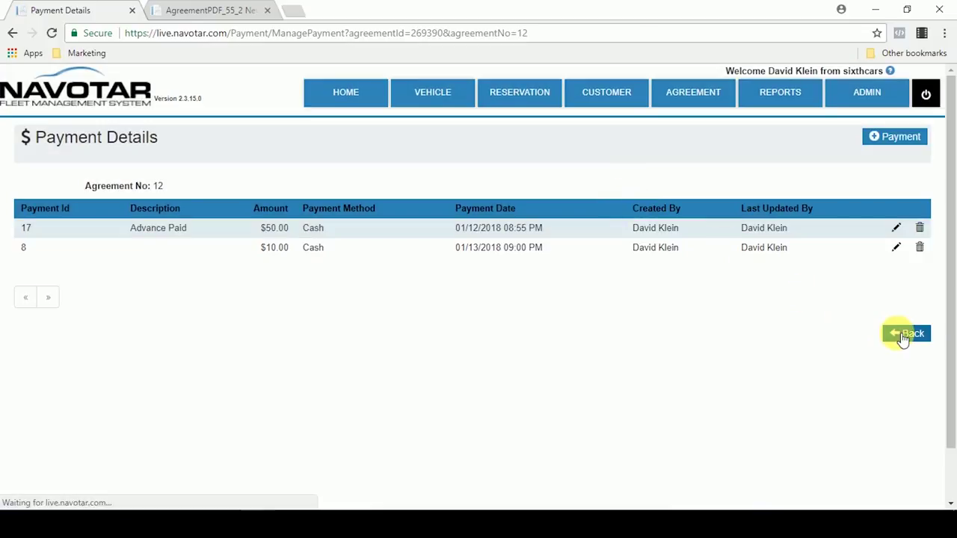
left_click(902, 335)
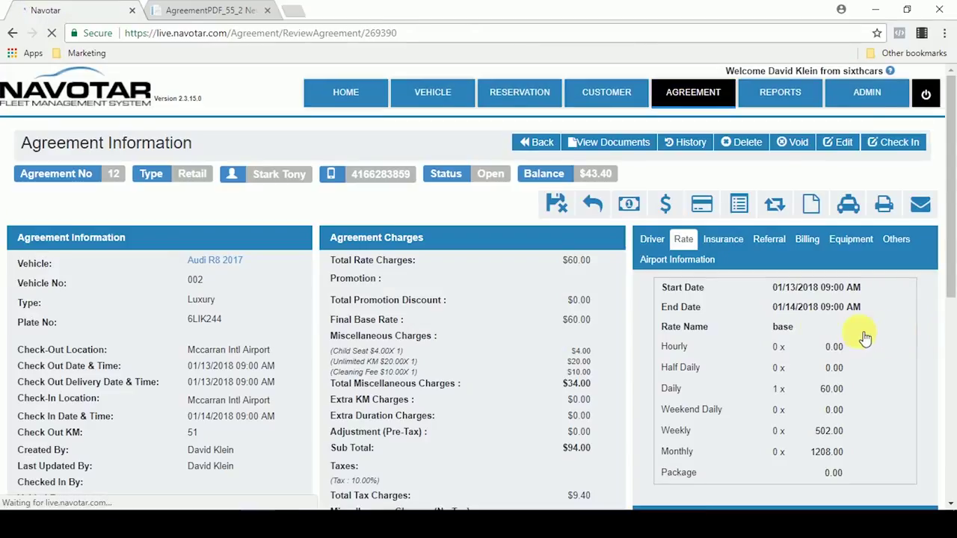
Look up agreement 12 by agreement number from the dashboard Quick Lookup.
left_click(345, 92)
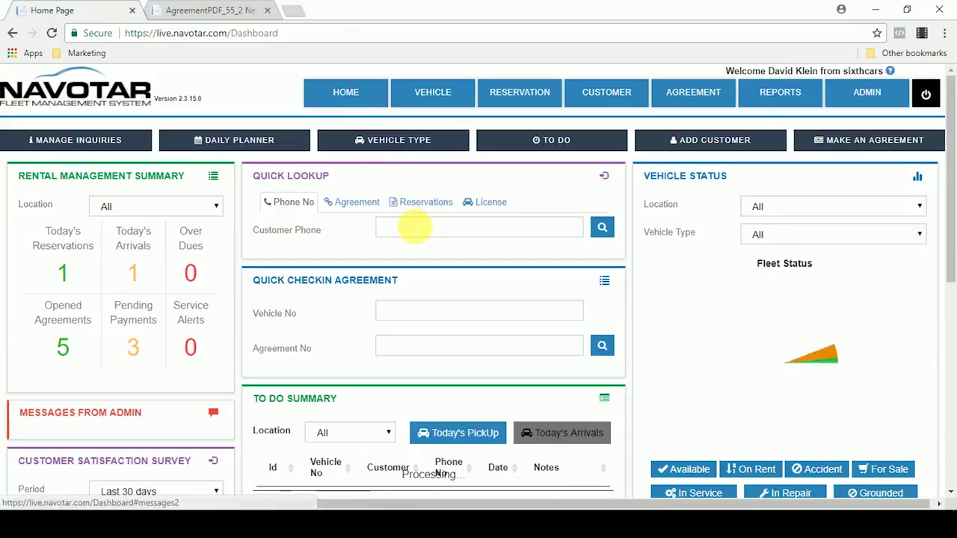
left_click(366, 201)
left_click(410, 236)
type("12")
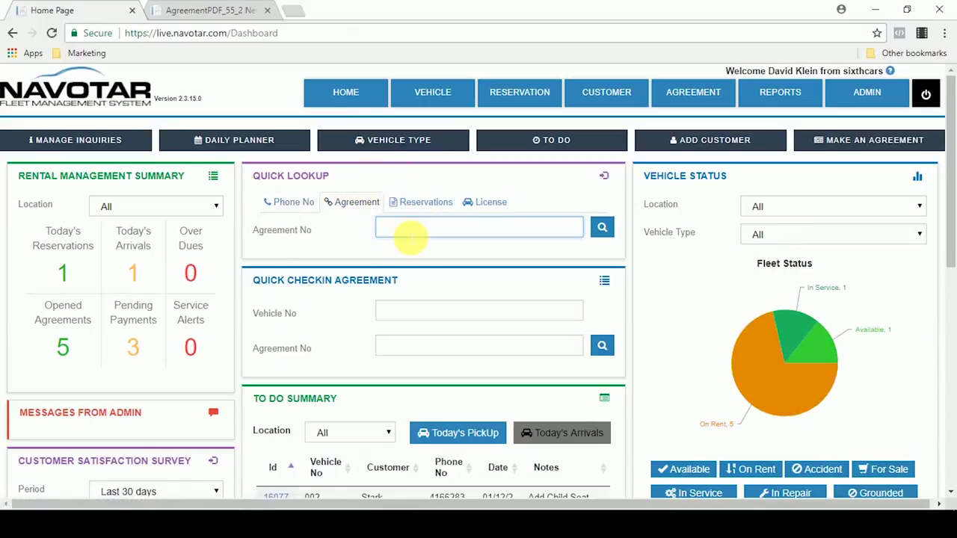
left_click(604, 229)
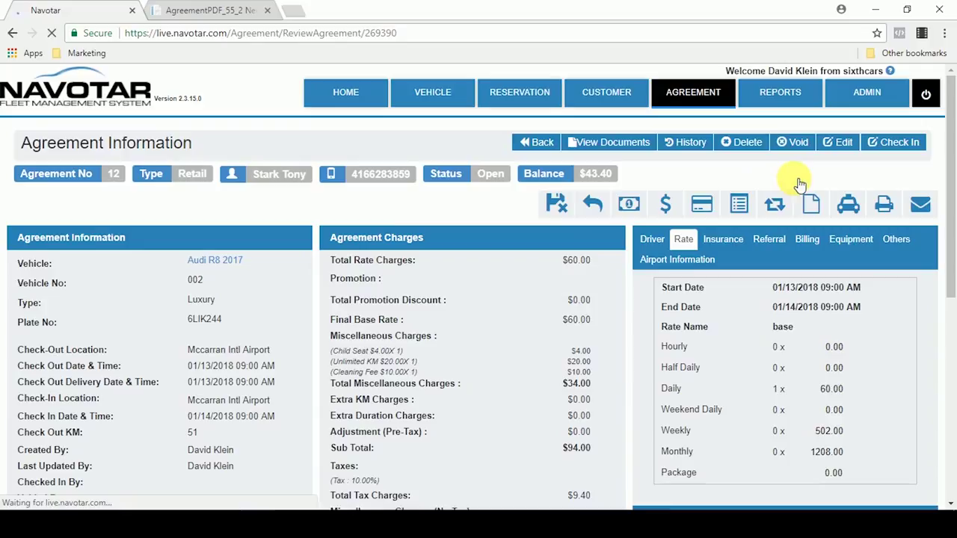
Enter check-in details: return 01/14/2018 9:00 pm, fuel Quarter, odometer-in 90, and apply.
left_click(889, 142)
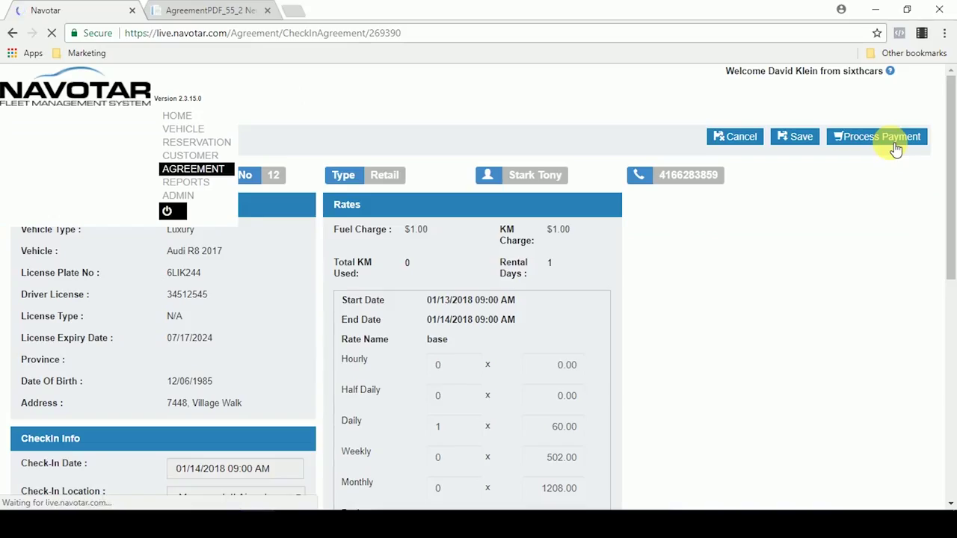
scroll(258, 321, "down", 3)
scroll(254, 316, "down", 1)
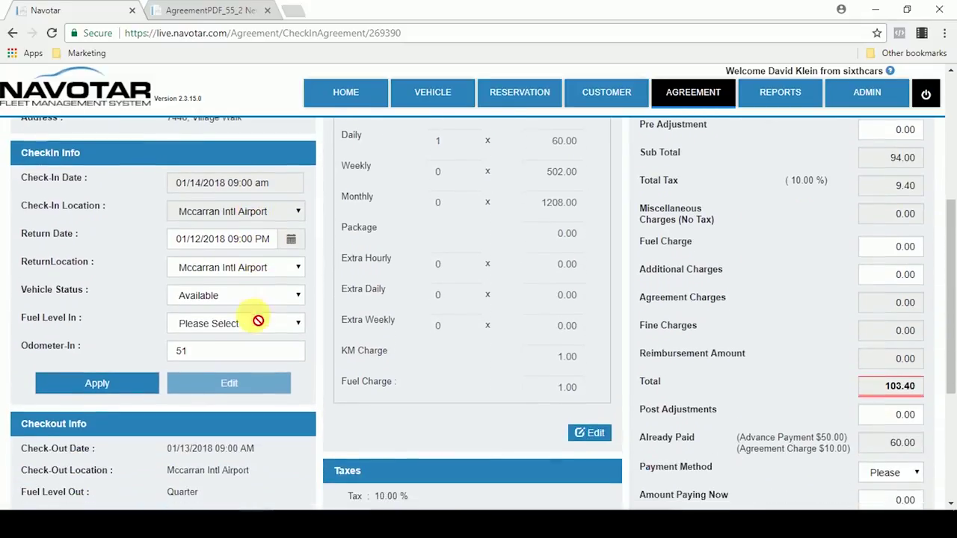
scroll(254, 316, "down", 1)
left_click(267, 238)
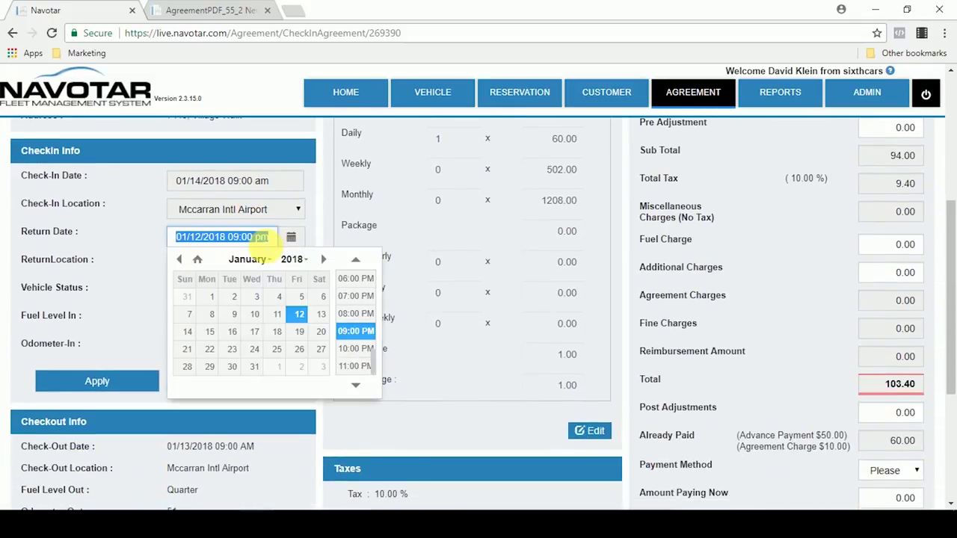
left_click(188, 331)
left_click(355, 331)
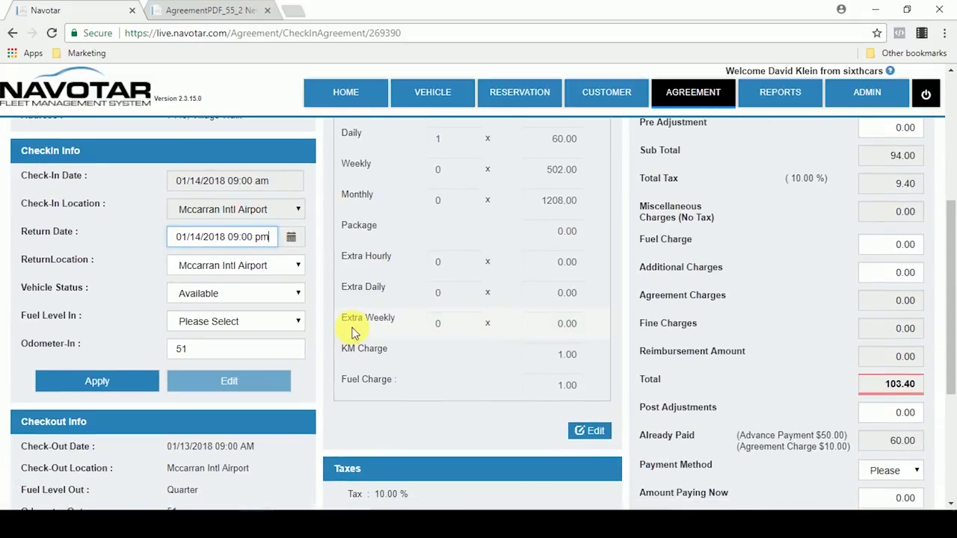
left_click(213, 321)
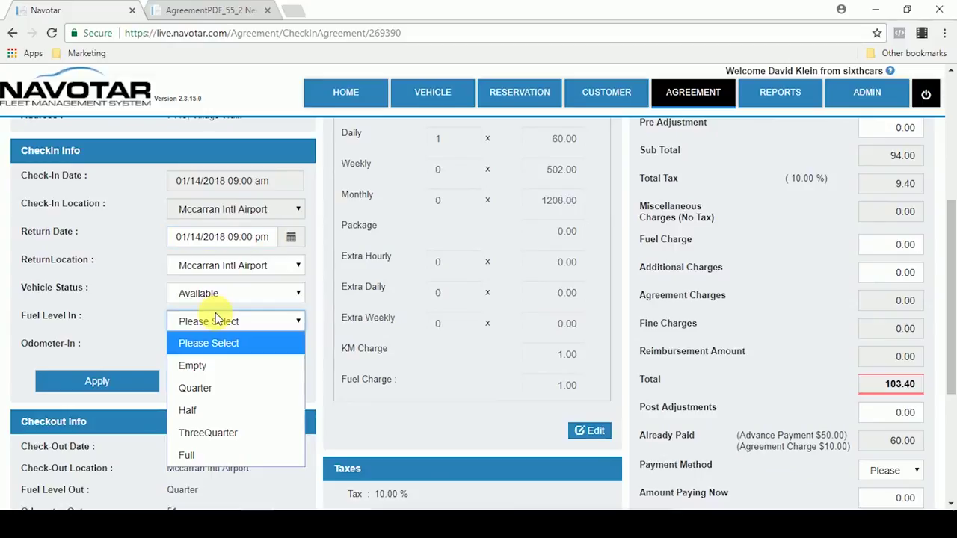
left_click(221, 387)
left_click(209, 359)
type("90")
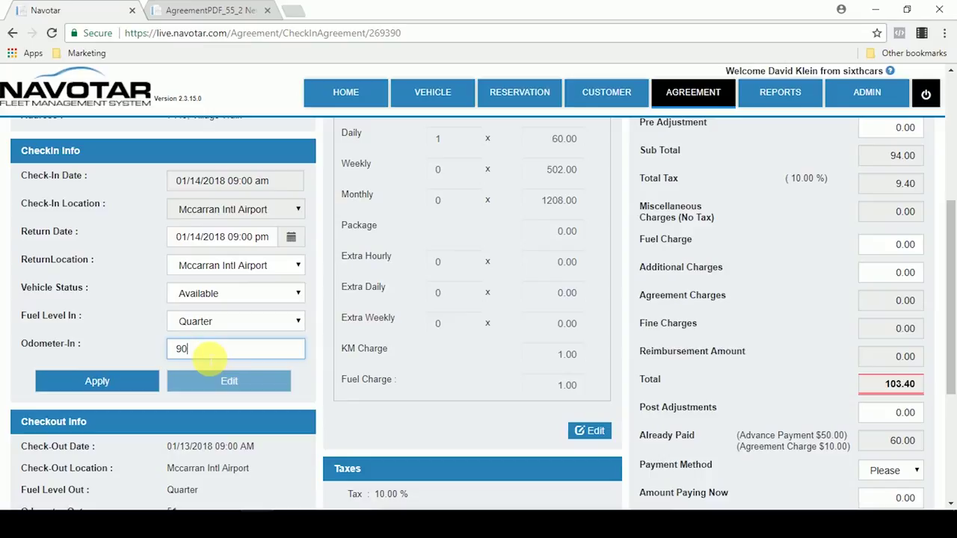
left_click(113, 381)
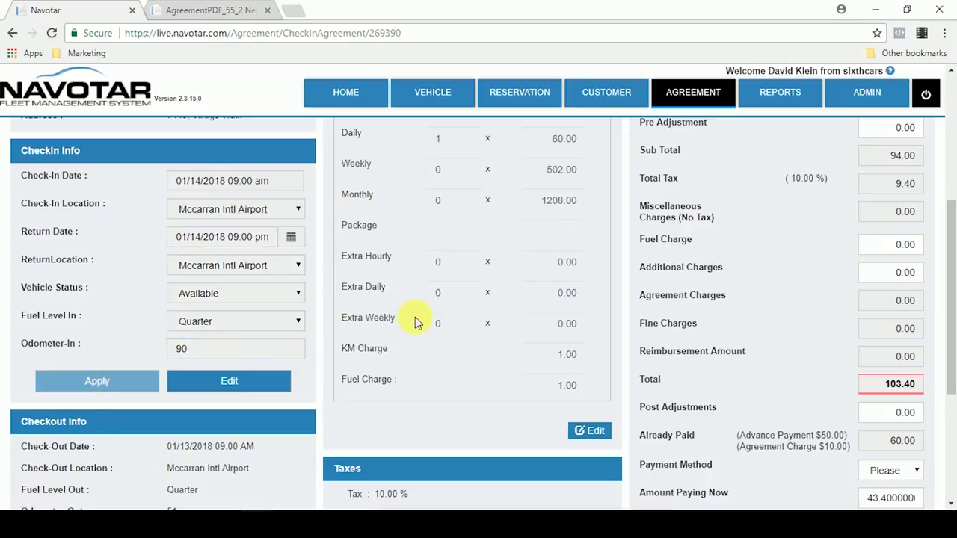
Set the payment method to Invoice, recalculate the balance, and save the check-in.
scroll(414, 318, "down", 3)
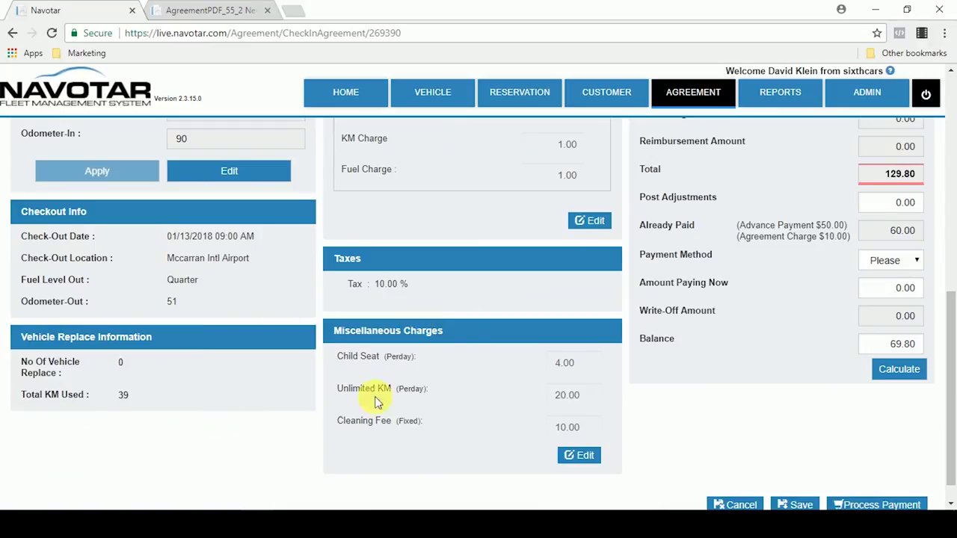
scroll(465, 331, "up", 3)
scroll(465, 331, "up", 2)
scroll(581, 275, "up", 1)
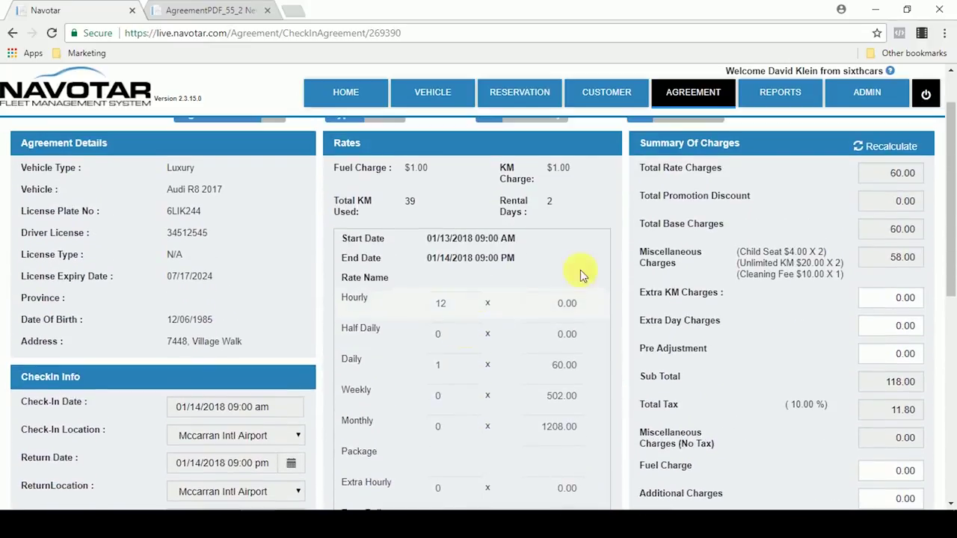
scroll(753, 191, "down", 2)
scroll(753, 191, "down", 3)
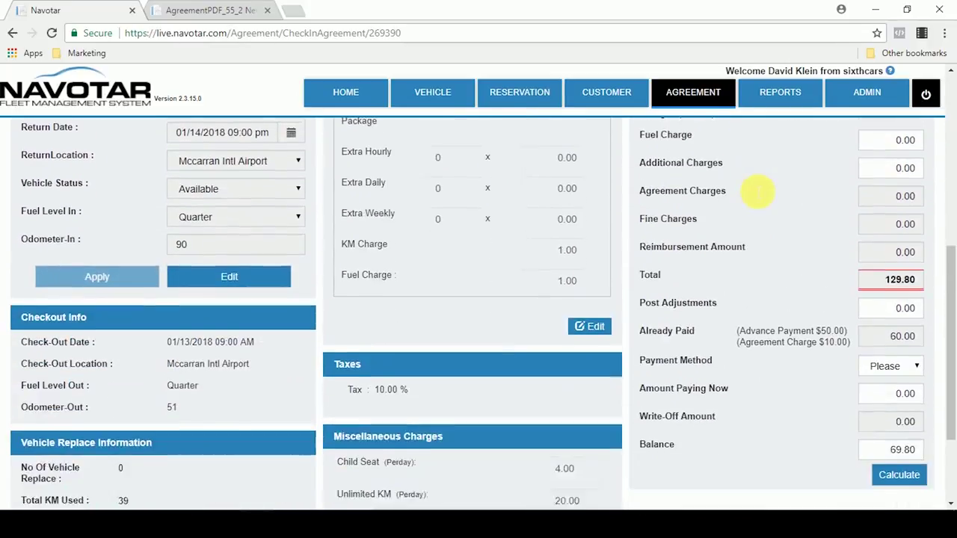
scroll(753, 191, "down", 2)
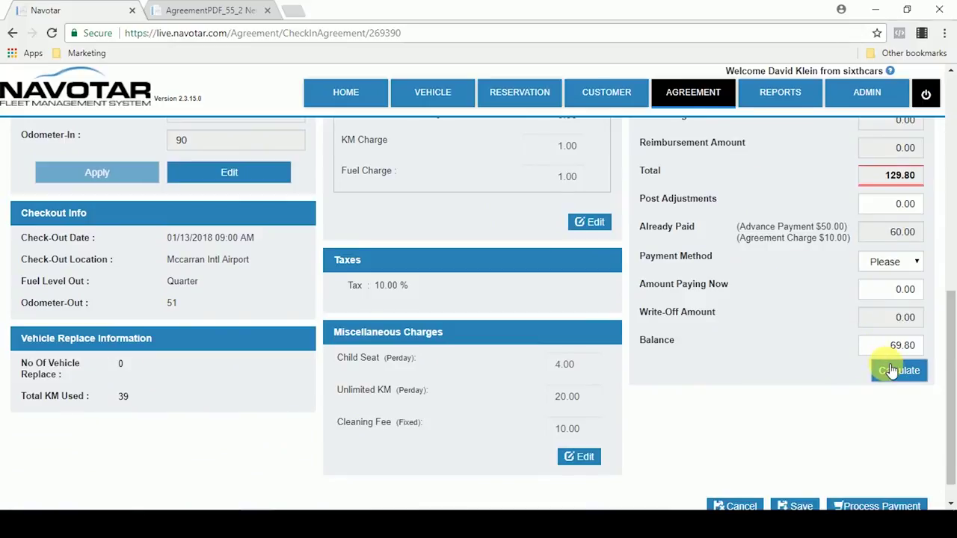
scroll(777, 243, "down", 1)
left_click(864, 238)
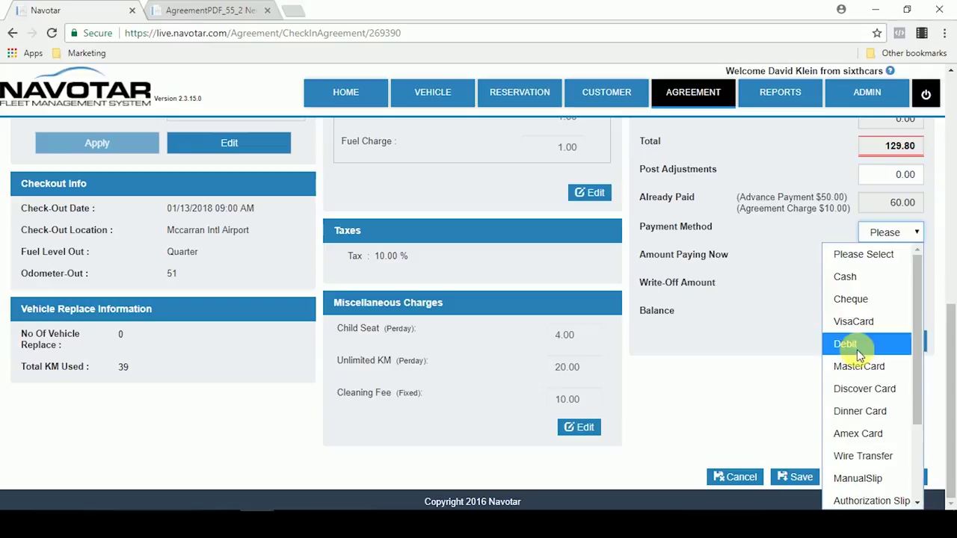
scroll(861, 427, "down", 2)
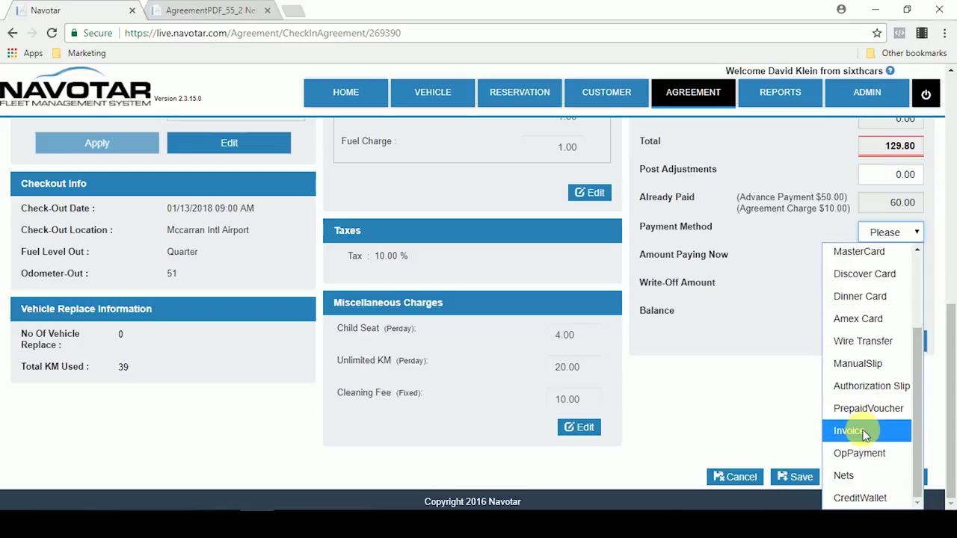
left_click(863, 432)
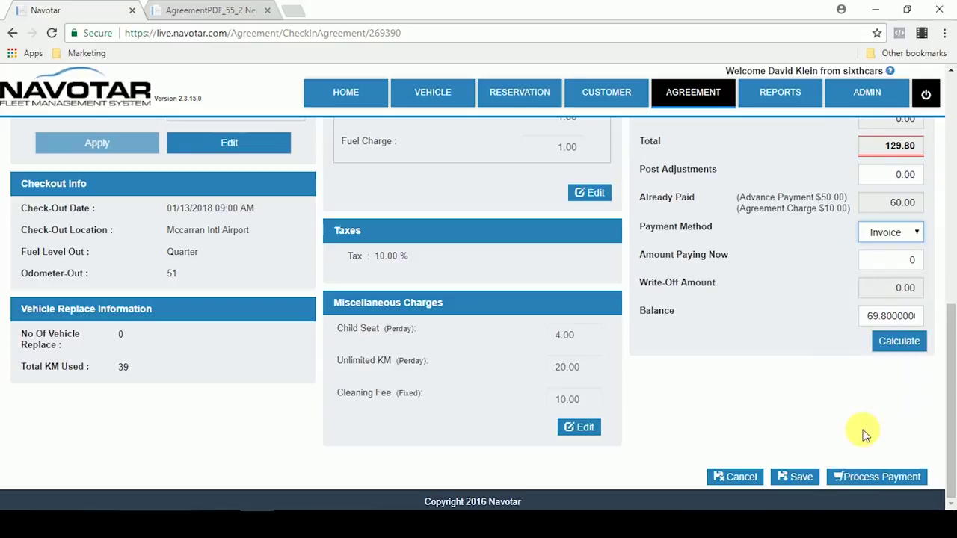
left_click(894, 342)
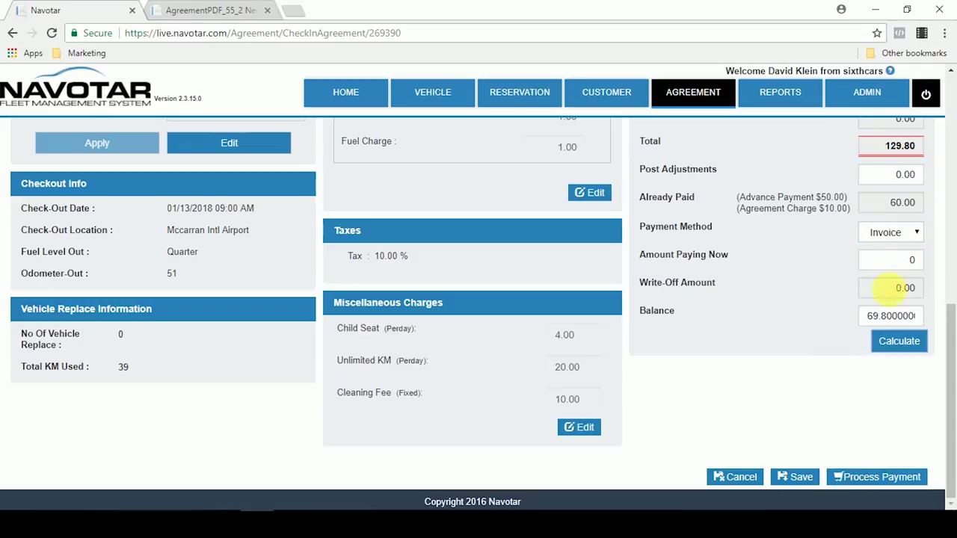
left_click(799, 477)
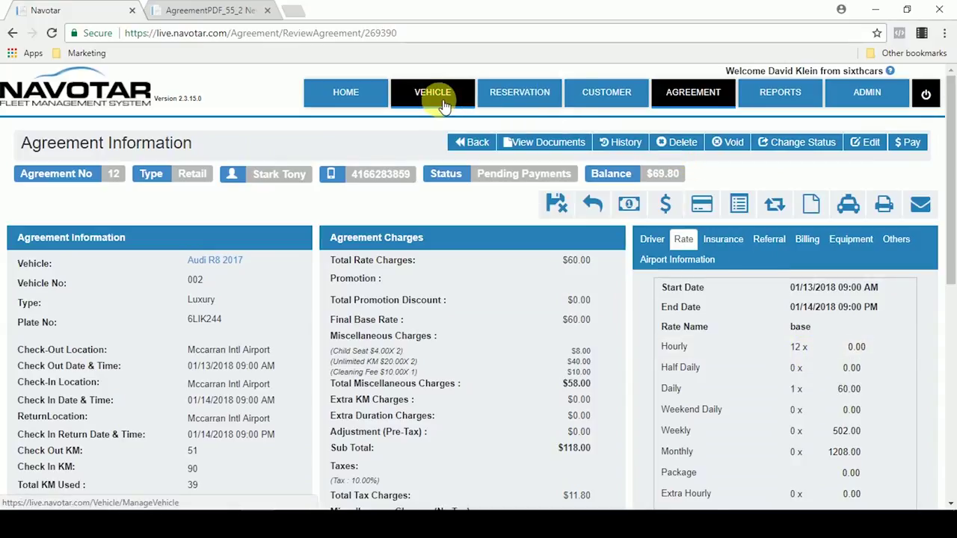
Open the details page of vehicle 001, the Ford Focus, from the vehicle list.
left_click(447, 106)
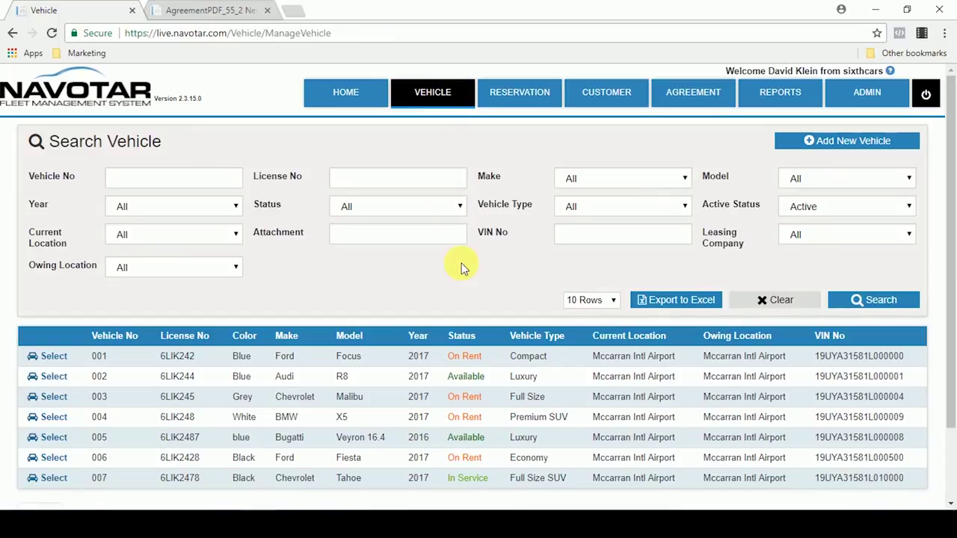
scroll(461, 267, "down", 1)
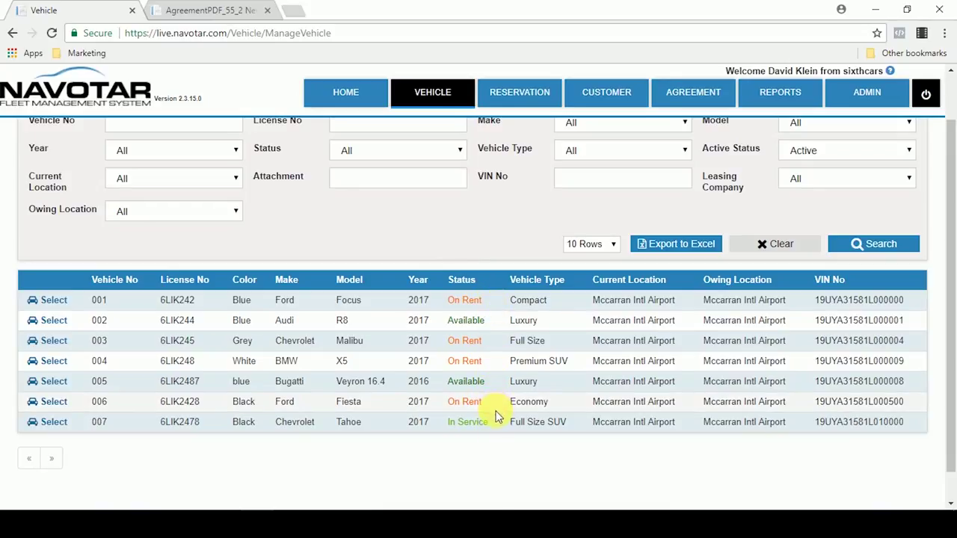
left_click(60, 305)
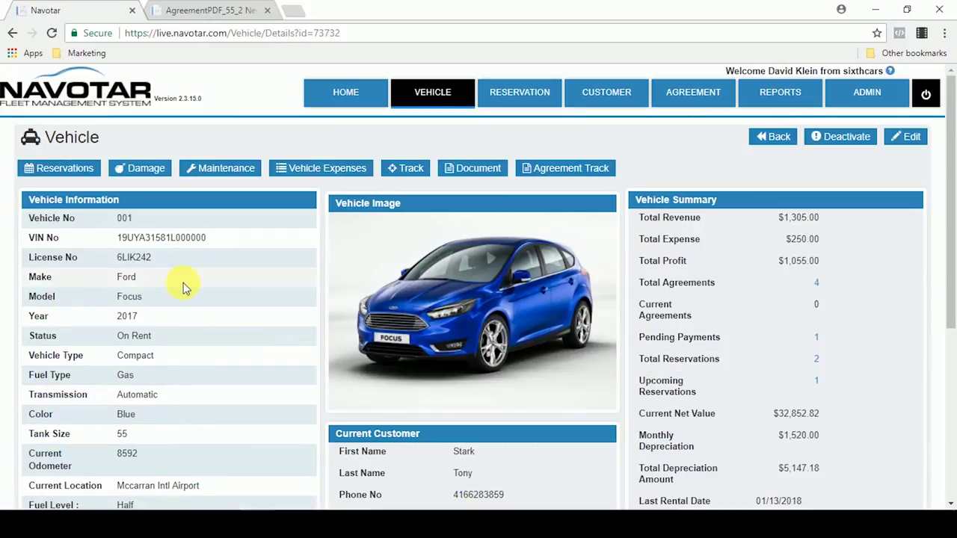
scroll(184, 286, "down", 1)
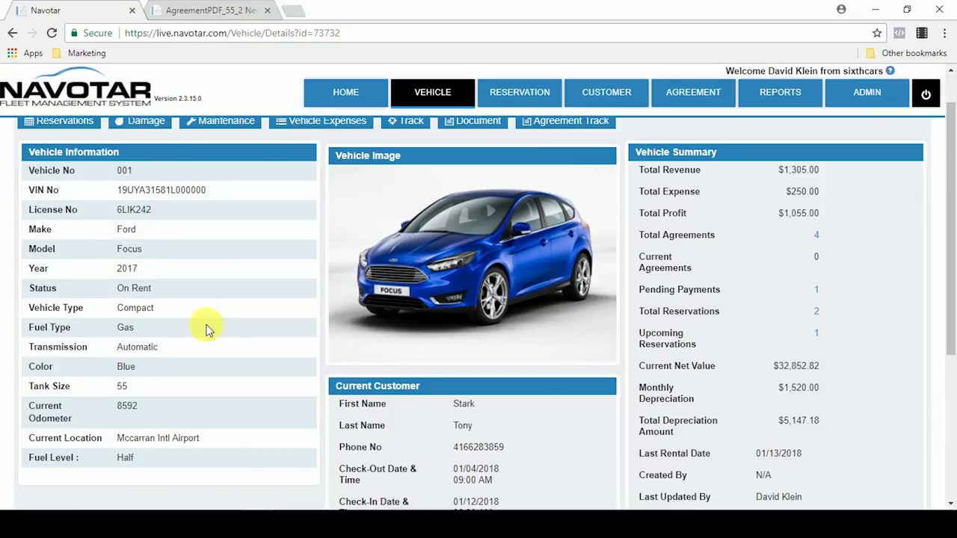
scroll(206, 329, "down", 2)
scroll(206, 329, "down", 2)
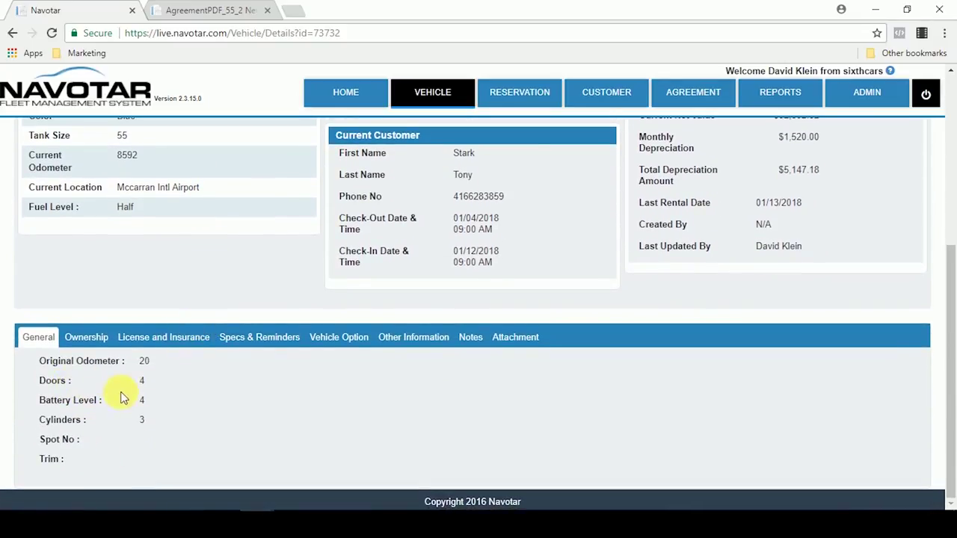
Browse the Ownership, License and Insurance, Specs, Vehicle Option, Other Information and Notes tabs.
left_click(96, 342)
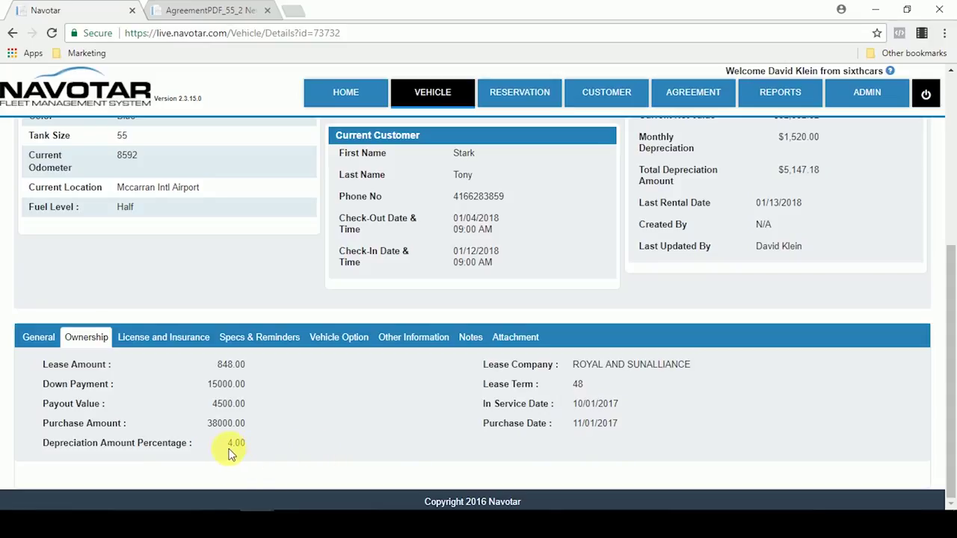
left_click(166, 336)
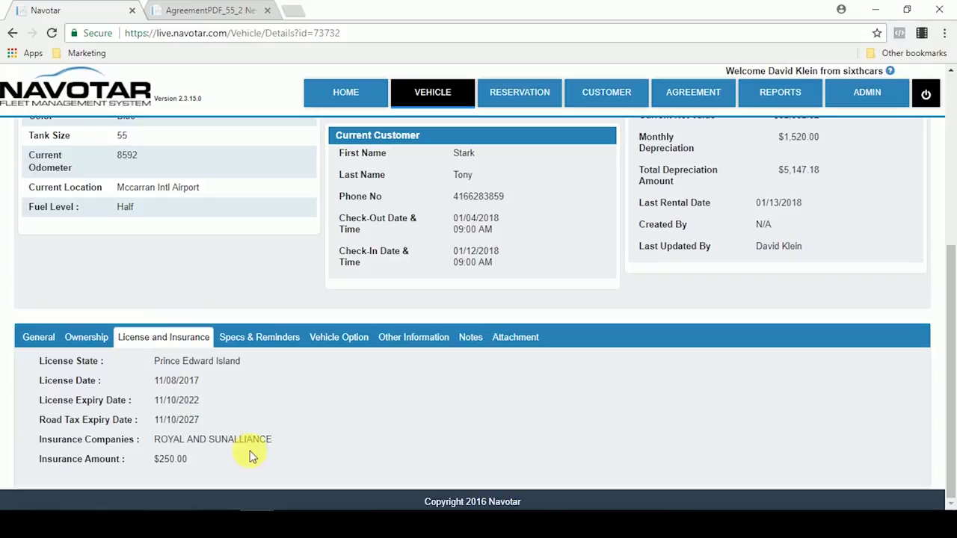
left_click(288, 341)
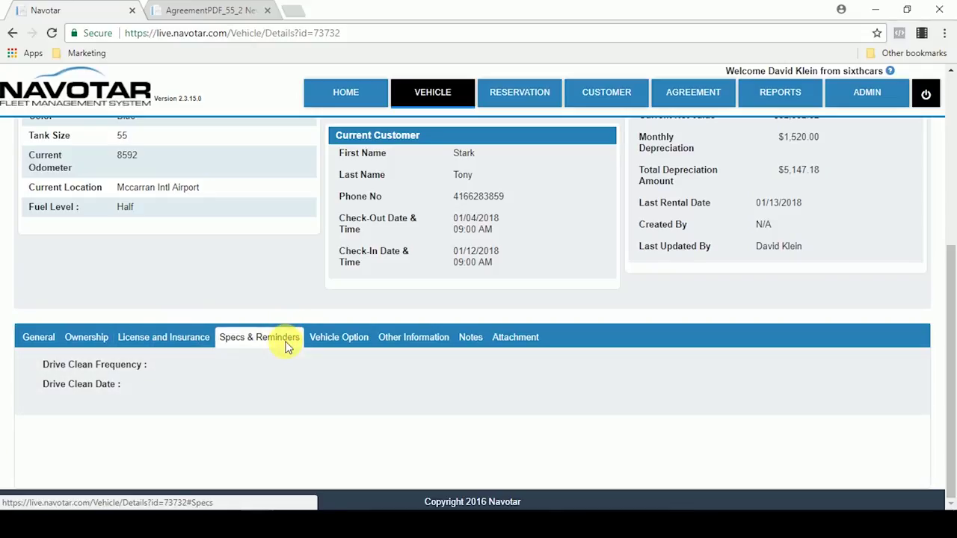
left_click(337, 340)
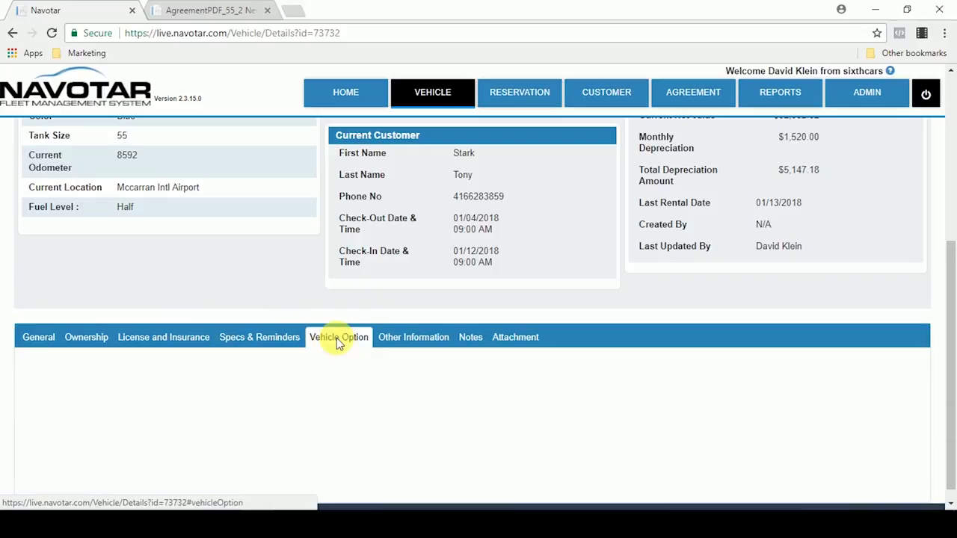
left_click(397, 340)
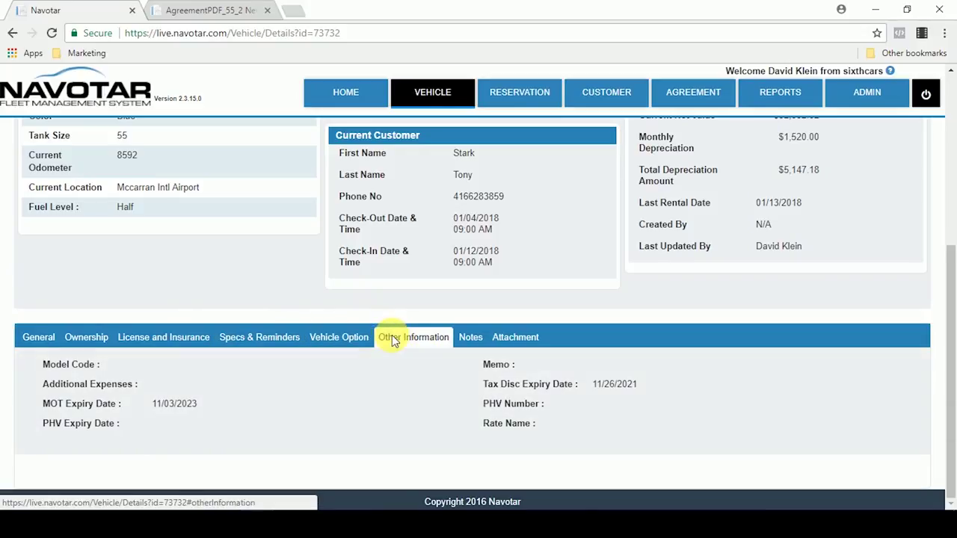
left_click(460, 339)
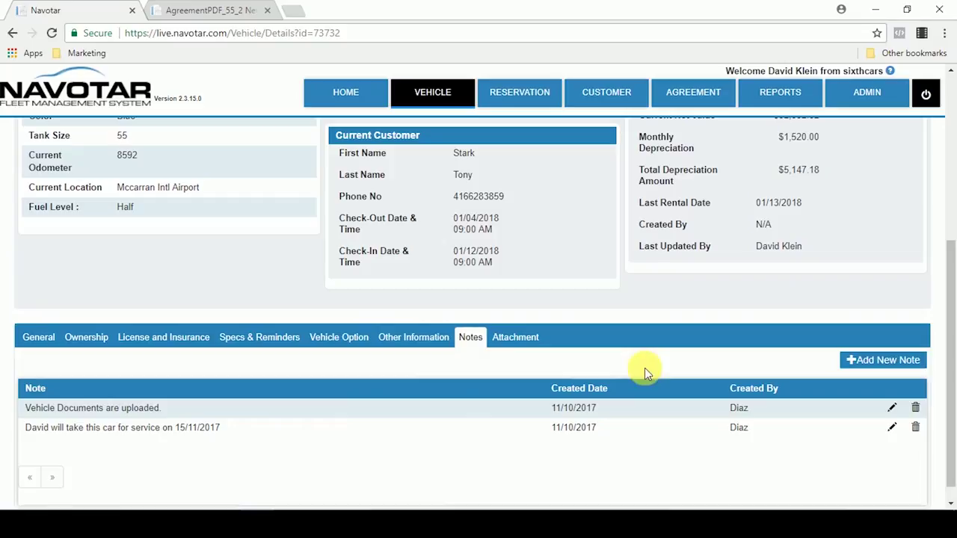
Scroll vehicle 001's page to view its Oil Change scheduled maintenance, due 10/31/2017 or 9592 units.
scroll(706, 331, "up", 3)
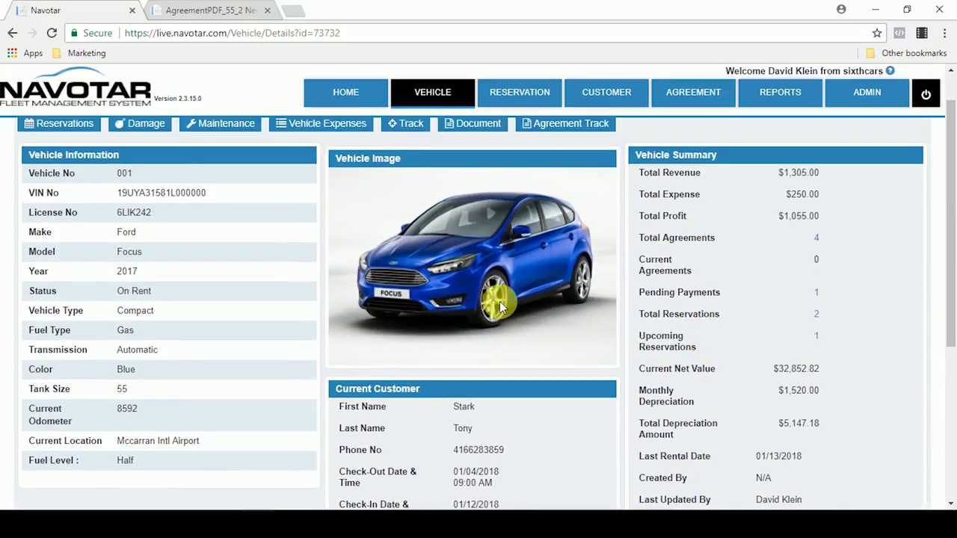
scroll(499, 302, "down", 1)
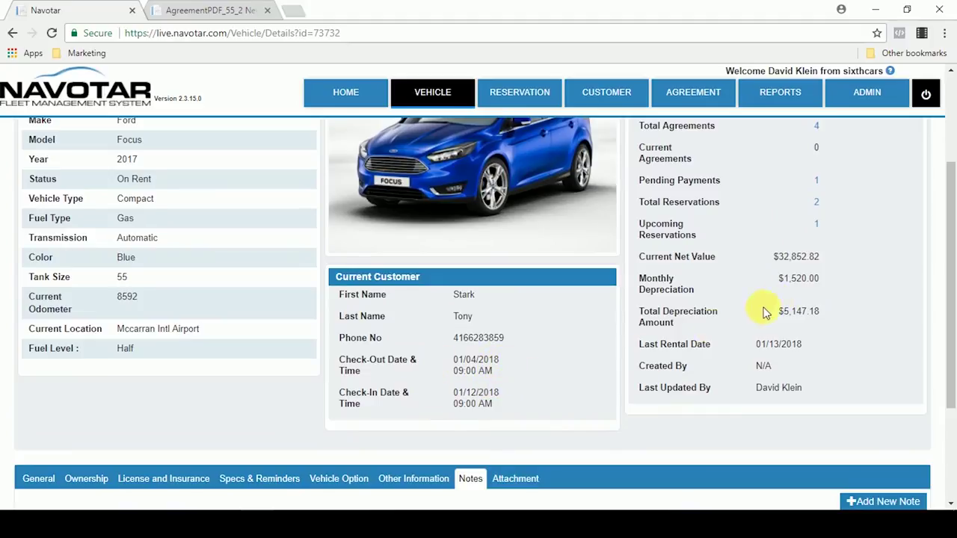
scroll(770, 308, "up", 2)
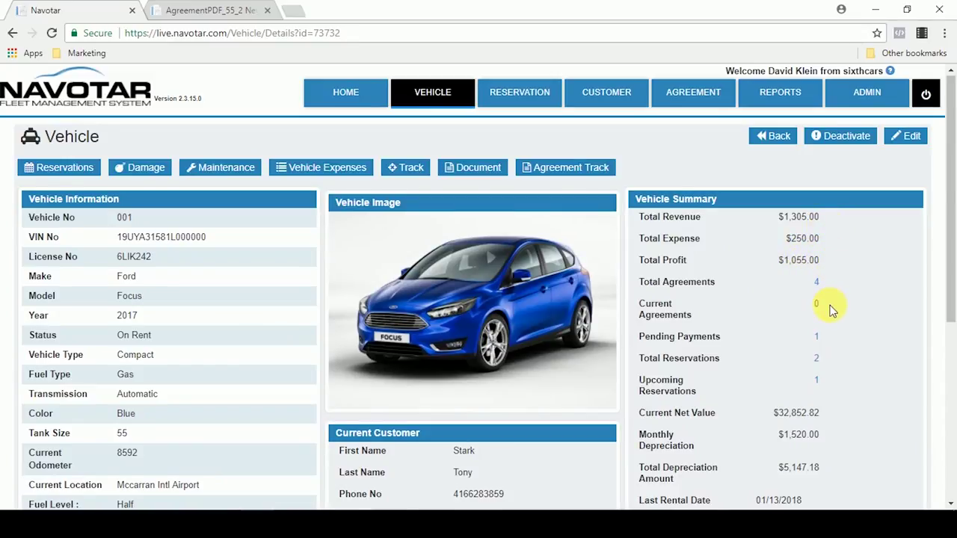
scroll(832, 309, "down", 1)
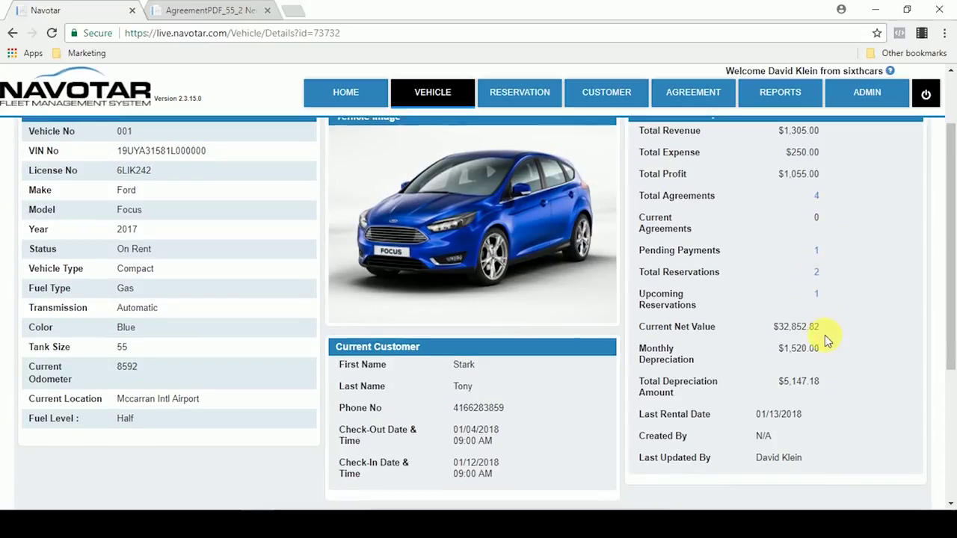
scroll(824, 334, "down", 1)
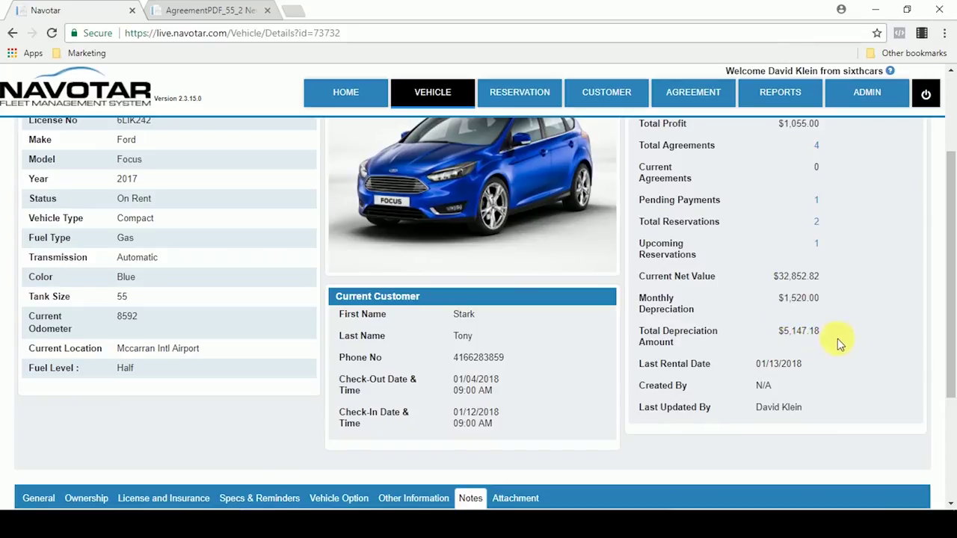
scroll(844, 343, "up", 2)
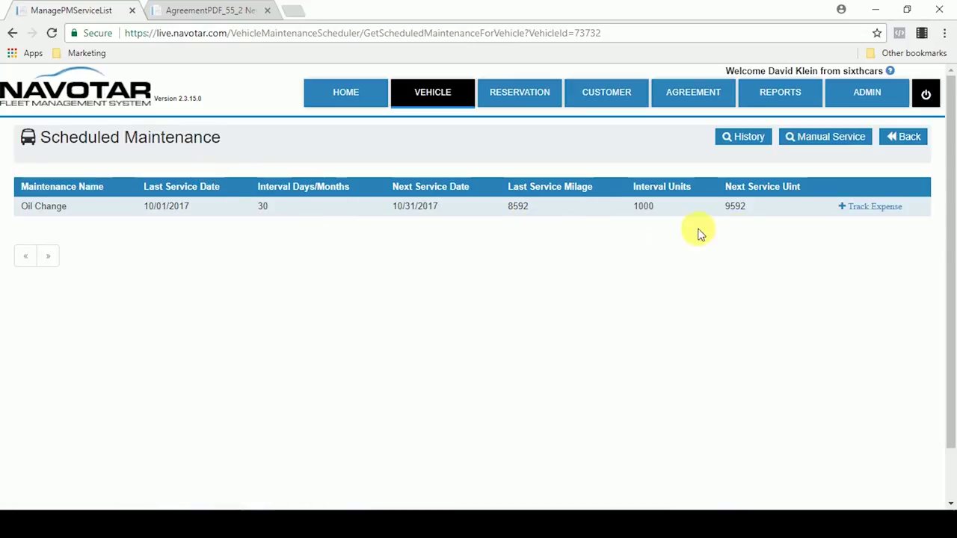
Start an Oil Change expense entry, cancel it unsaved, and return to vehicle 001's details.
left_click(849, 215)
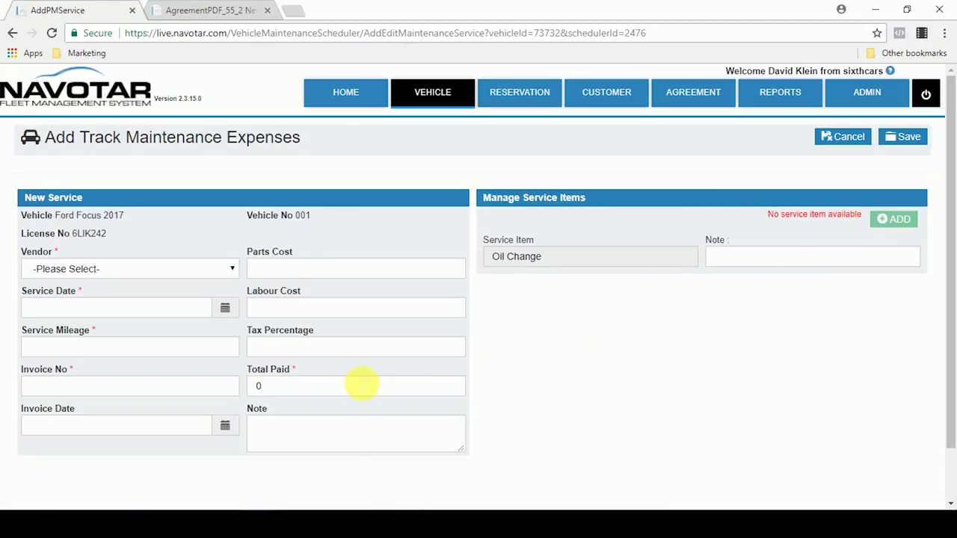
left_click(361, 385)
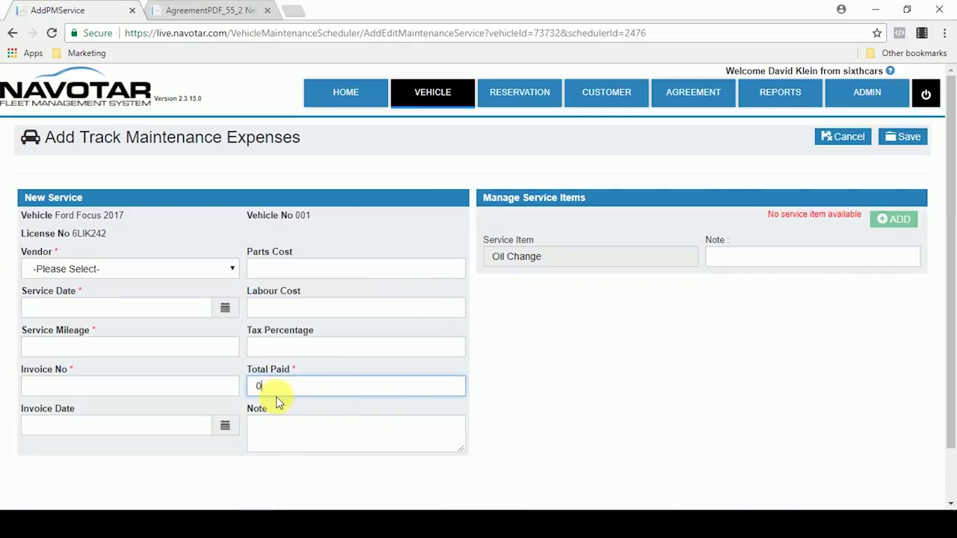
left_click_drag(271, 386, 246, 386)
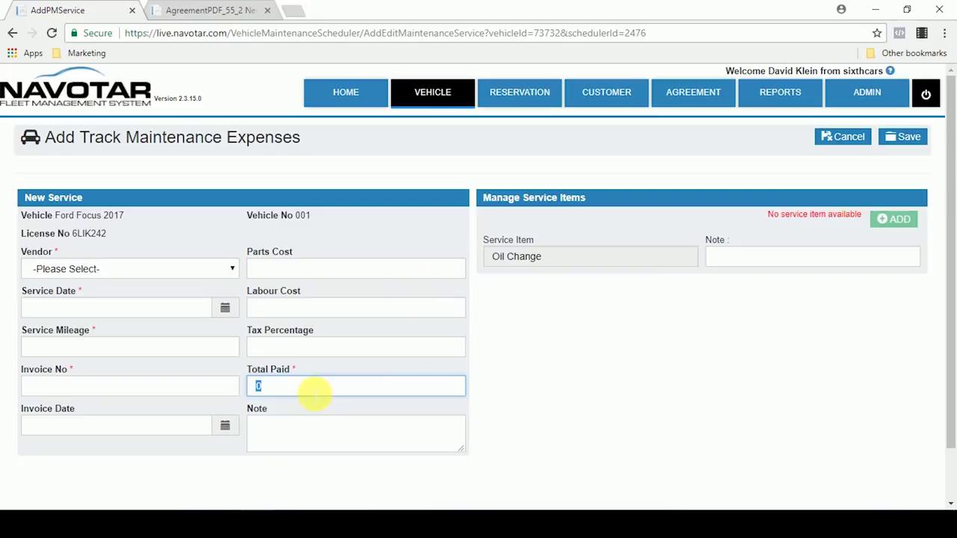
left_click(838, 147)
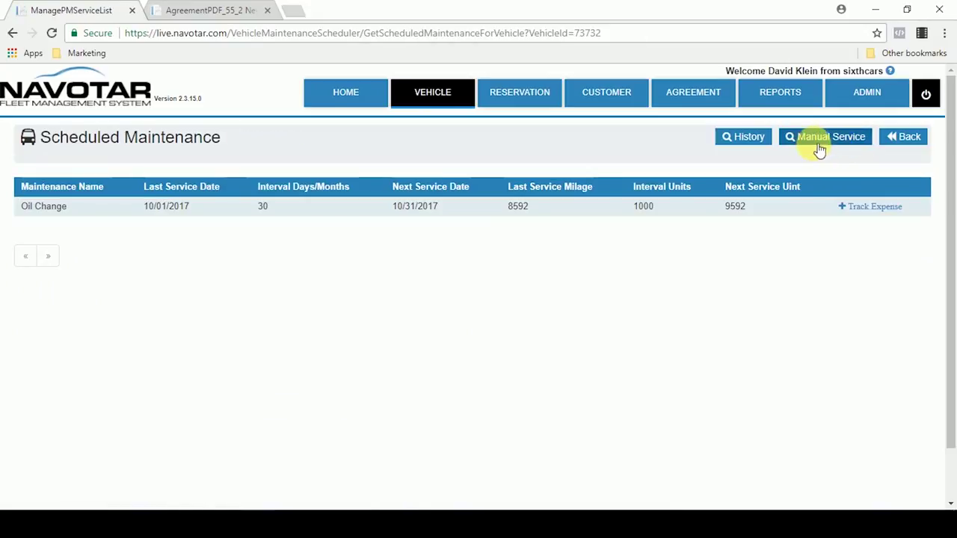
left_click(893, 138)
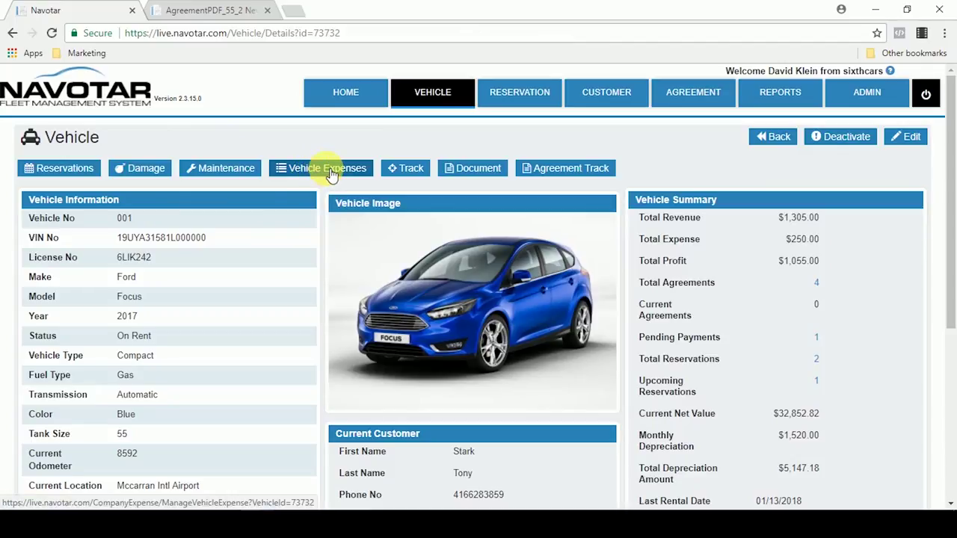
Open Track on vehicle 001 to show fuel level Half and the 01/04/2018 check-out.
left_click(412, 179)
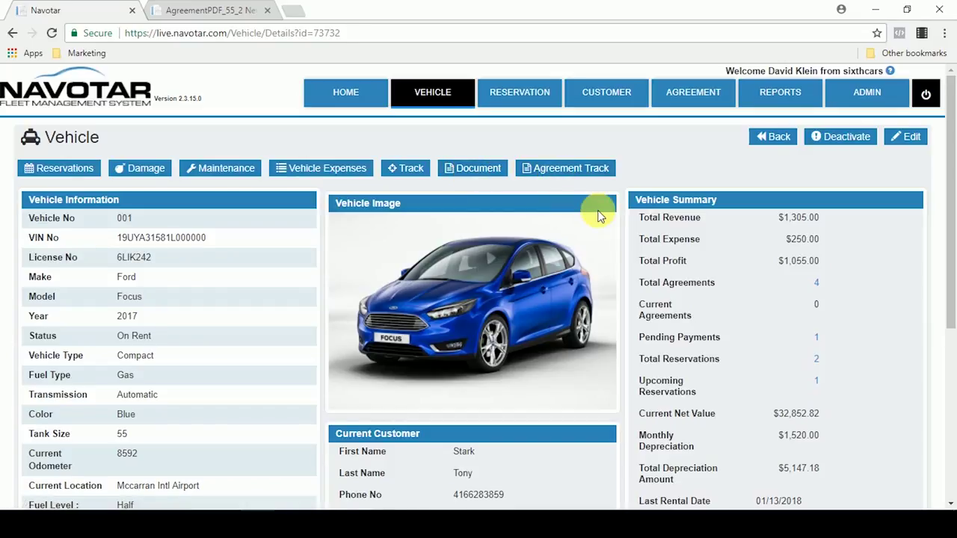
scroll(598, 211, "down", 1)
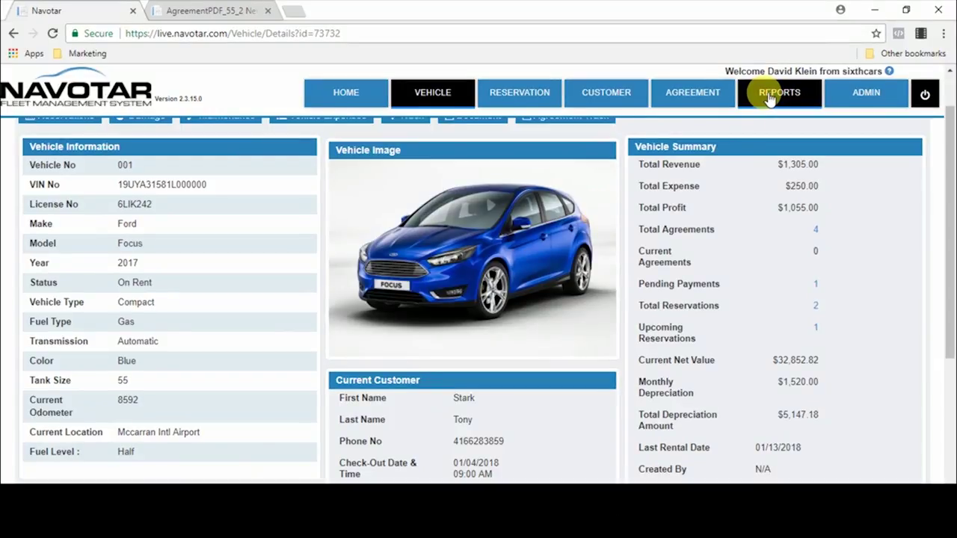
Run the Agreement Summary Report for January 2018, listing six agreements.
left_click(770, 99)
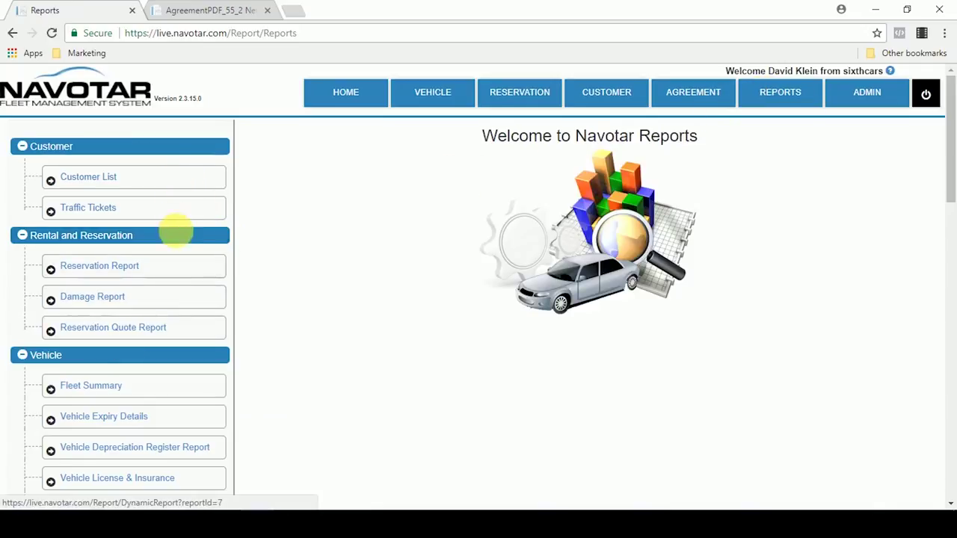
scroll(187, 299, "down", 2)
scroll(187, 301, "down", 2)
scroll(187, 301, "down", 1)
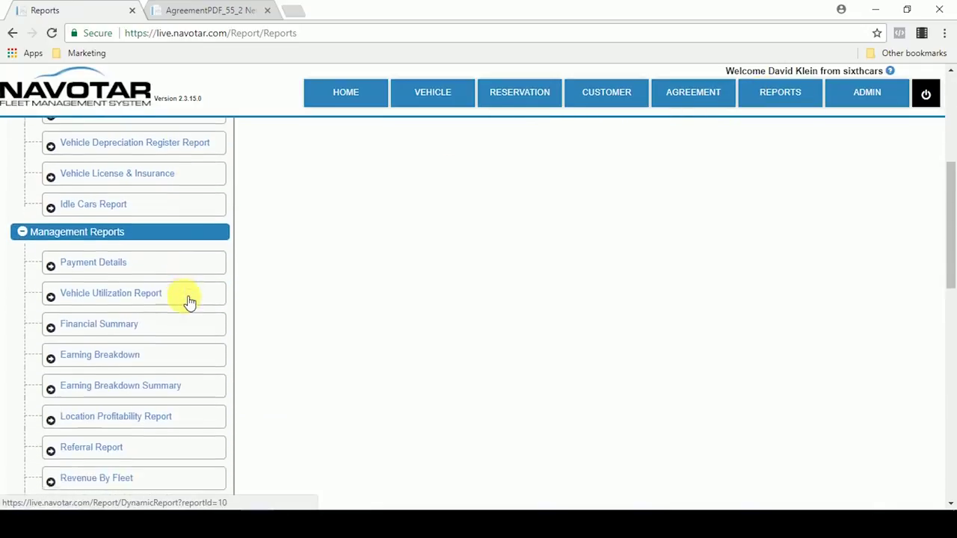
scroll(185, 302, "down", 2)
scroll(187, 301, "down", 1)
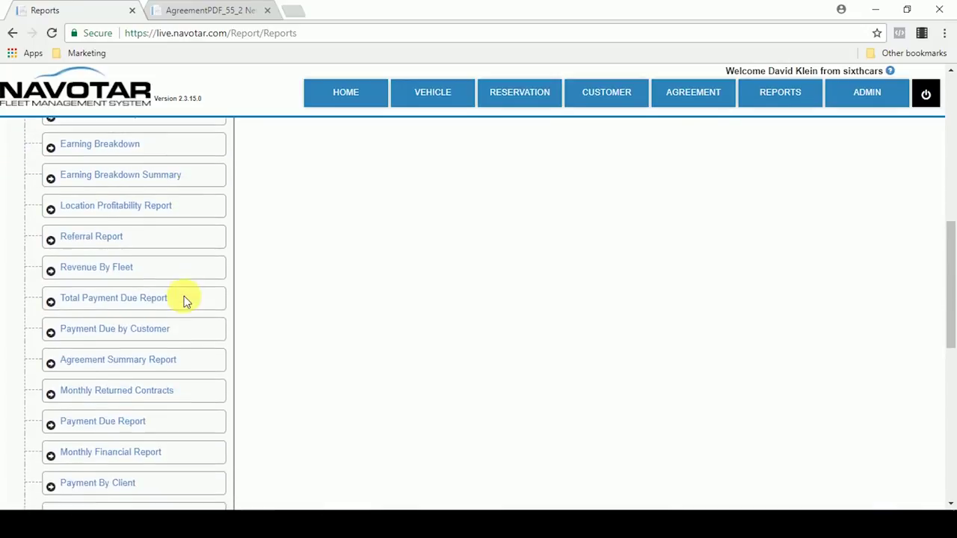
left_click(124, 351)
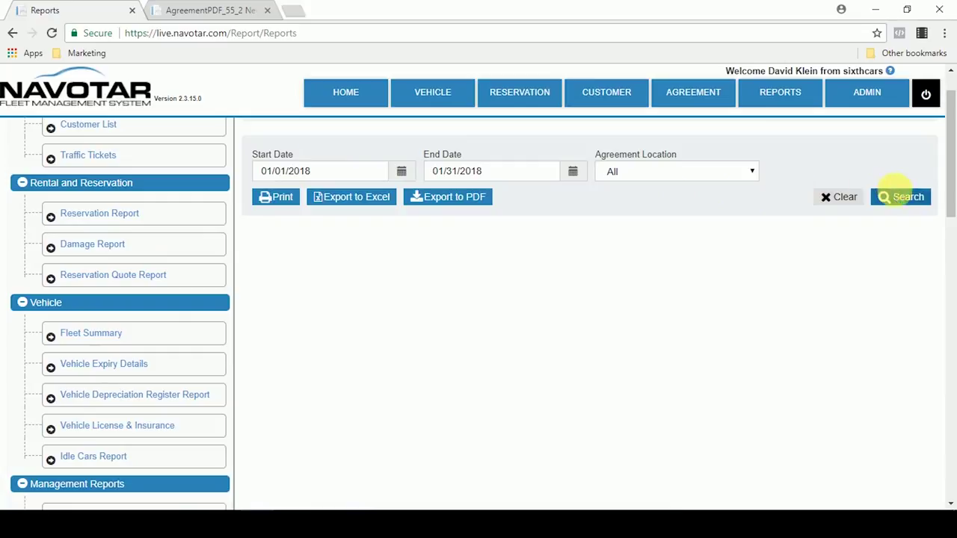
left_click(893, 197)
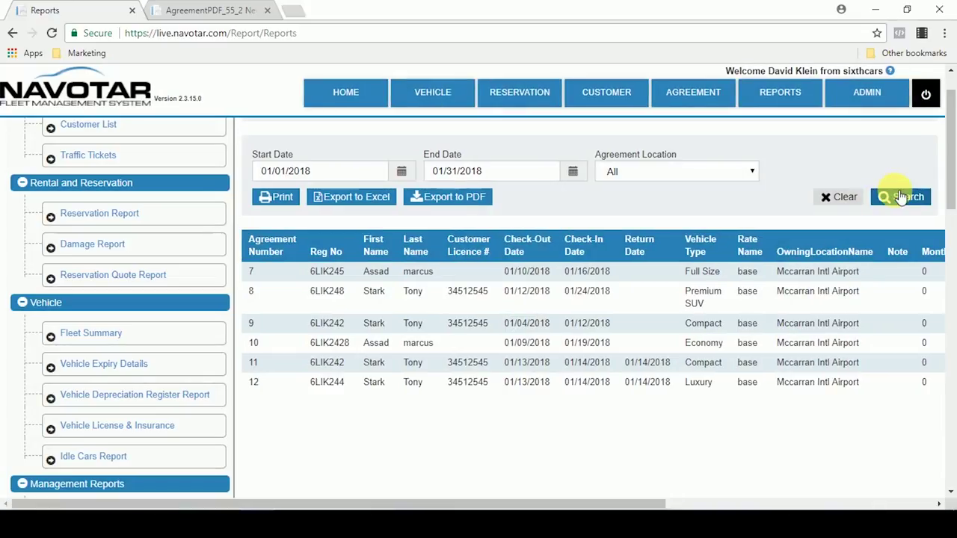
Scroll down the report menu and open the Monthly Financial Report for January 2018.
scroll(512, 247, "down", 1)
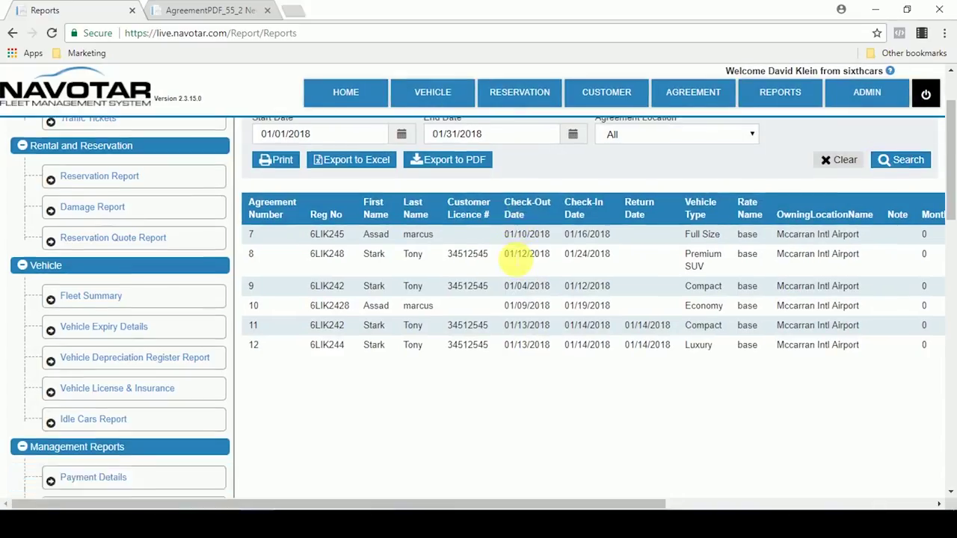
scroll(511, 254, "down", 5)
scroll(511, 258, "down", 1)
scroll(510, 257, "down", 1)
scroll(510, 257, "down", 1)
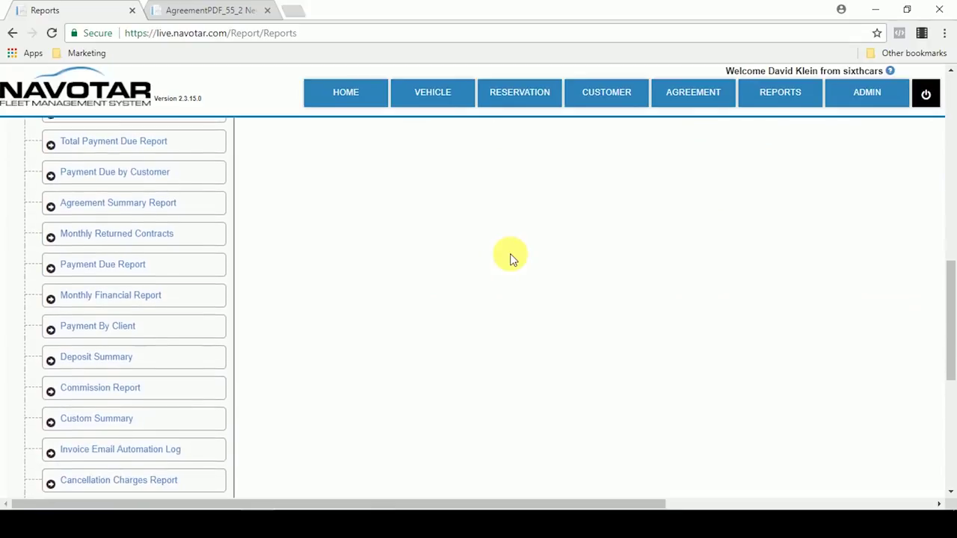
left_click(149, 296)
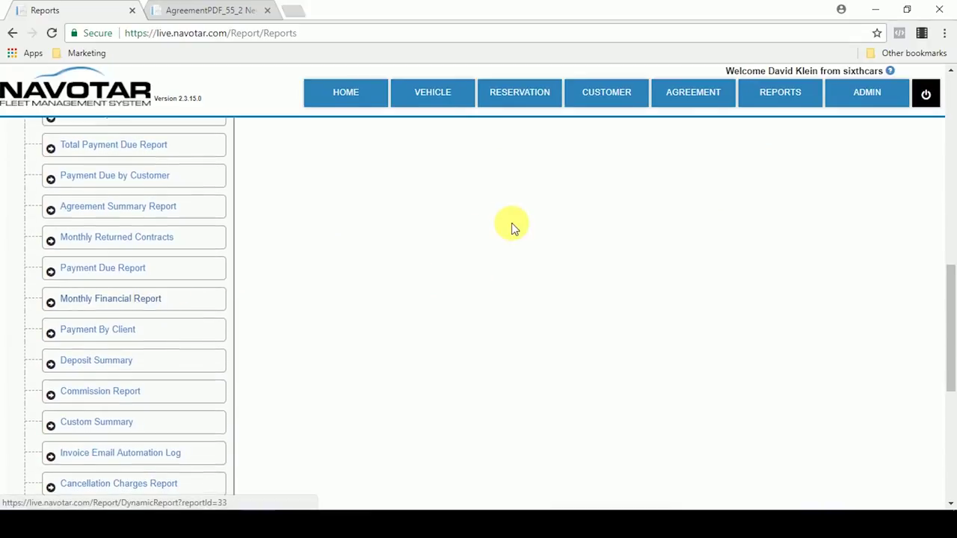
Run the Monthly Financial Report and scroll its nine agreements' charges, taxes and totals.
left_click(898, 196)
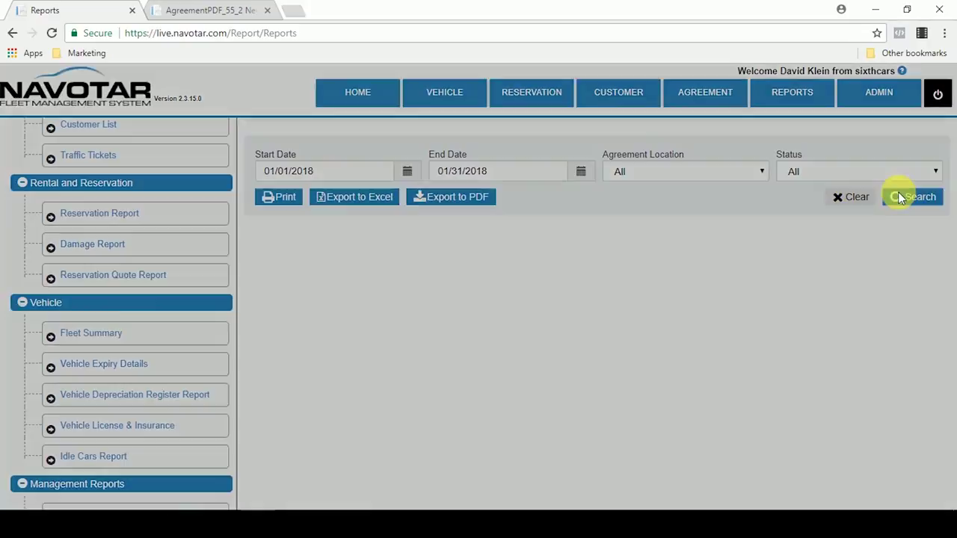
scroll(820, 318, "right", 2)
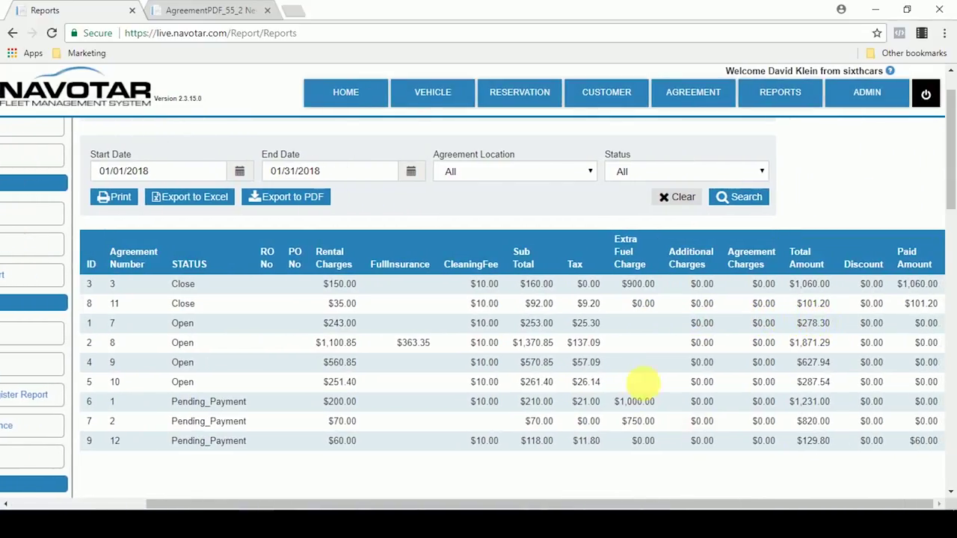
scroll(734, 340, "left", 2)
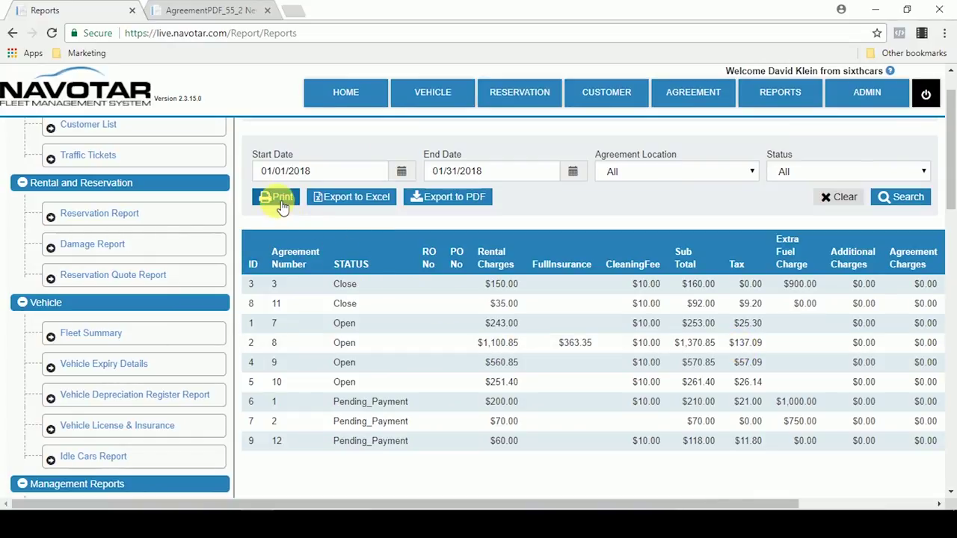
left_click(454, 196)
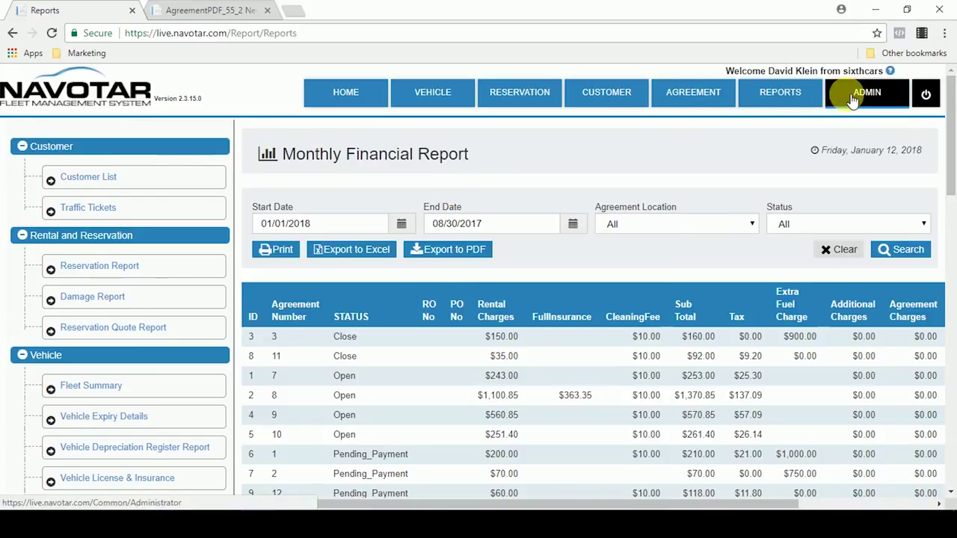
Open the ADMIN settings and scroll through the Administrator configuration page.
left_click(852, 96)
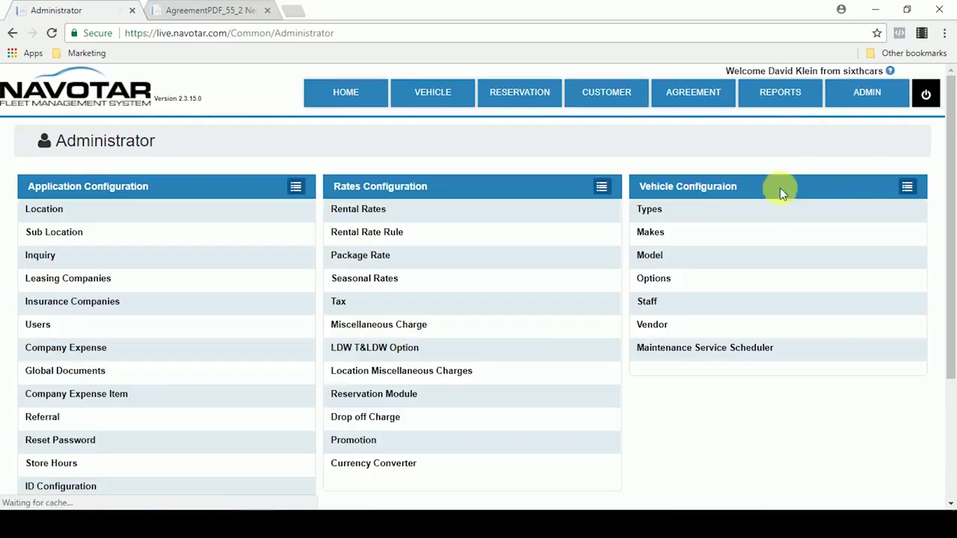
scroll(765, 217, "down", 1)
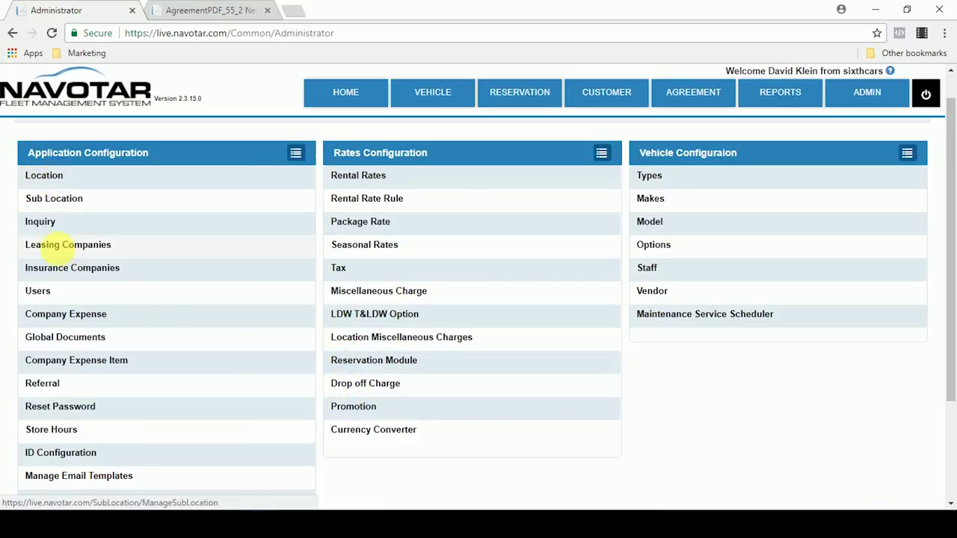
Fill a new user with Admin role, English, Los Angeles and Mccarran airports, then close the form.
left_click(42, 291)
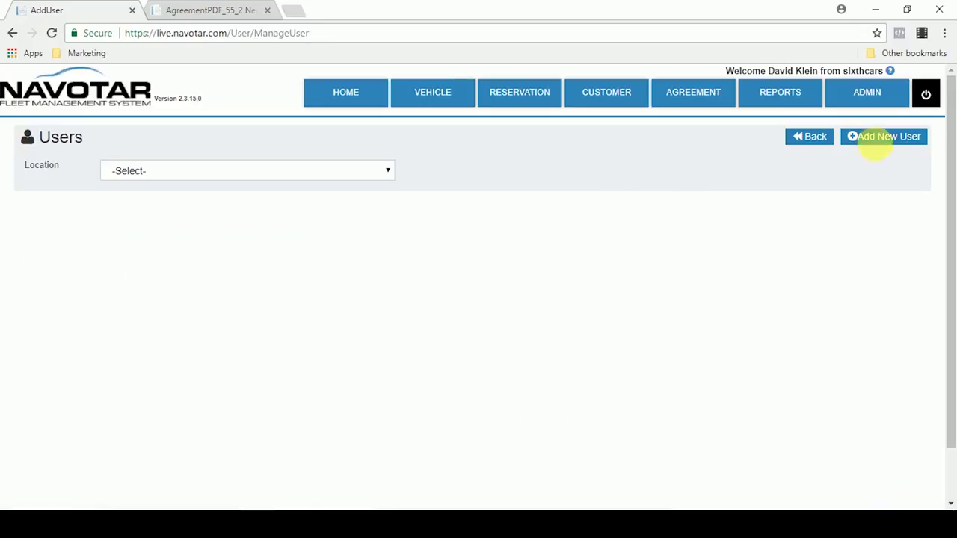
left_click(876, 136)
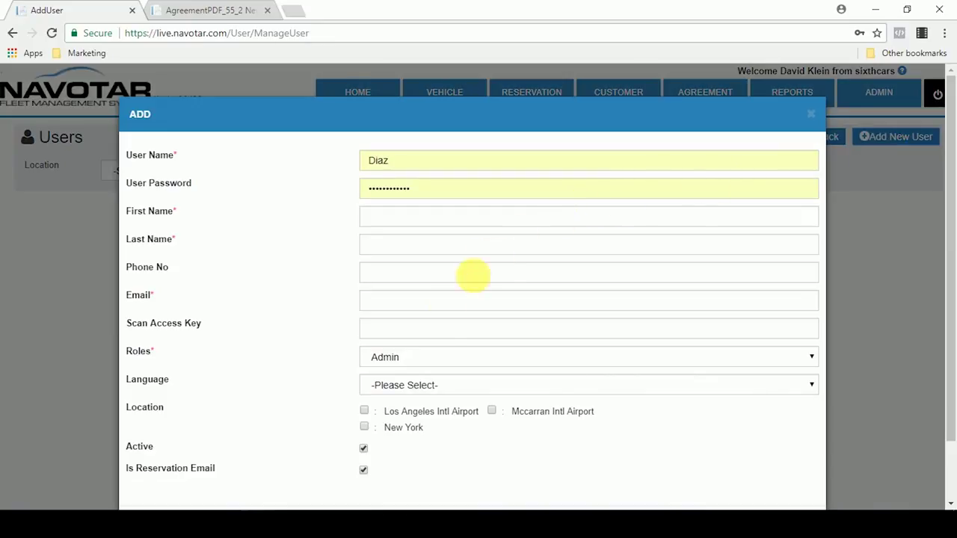
left_click(442, 359)
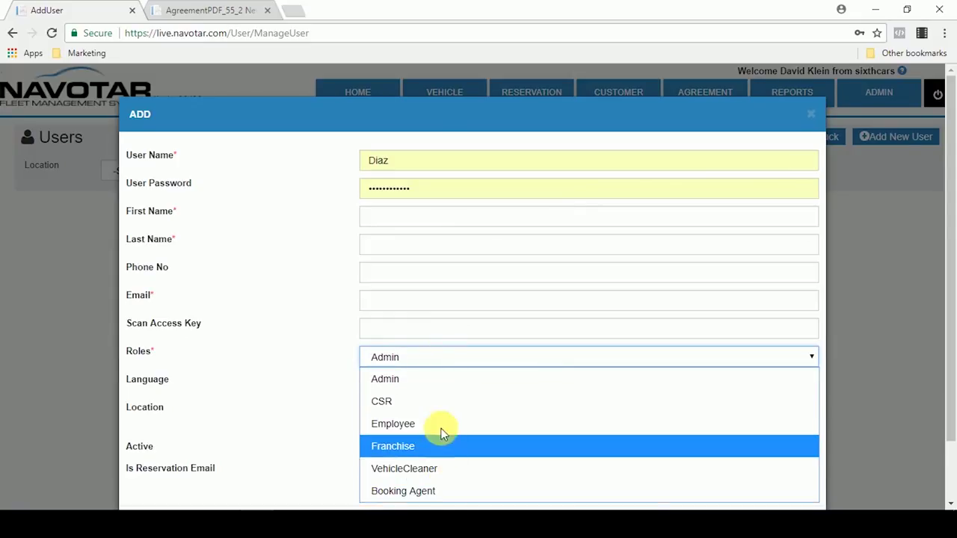
left_click(427, 360)
left_click(437, 385)
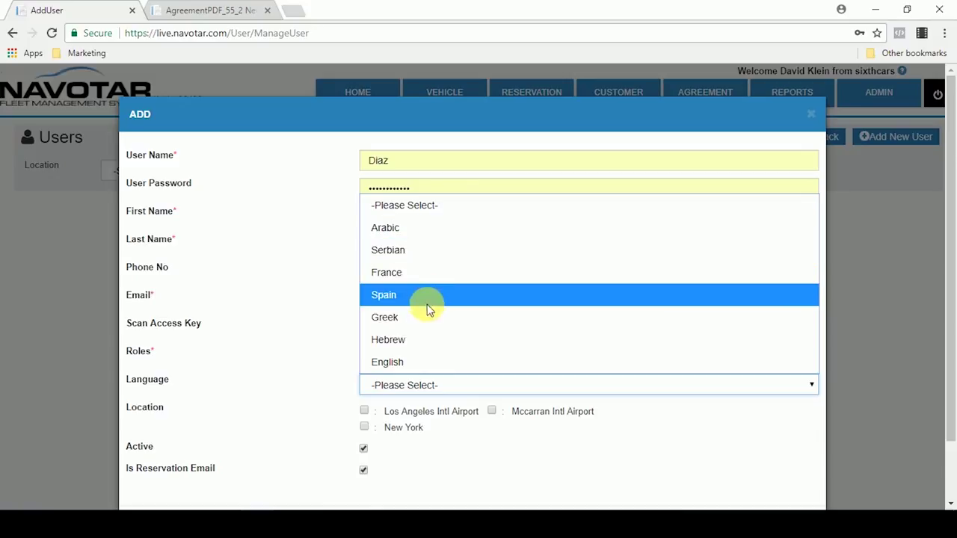
left_click(431, 363)
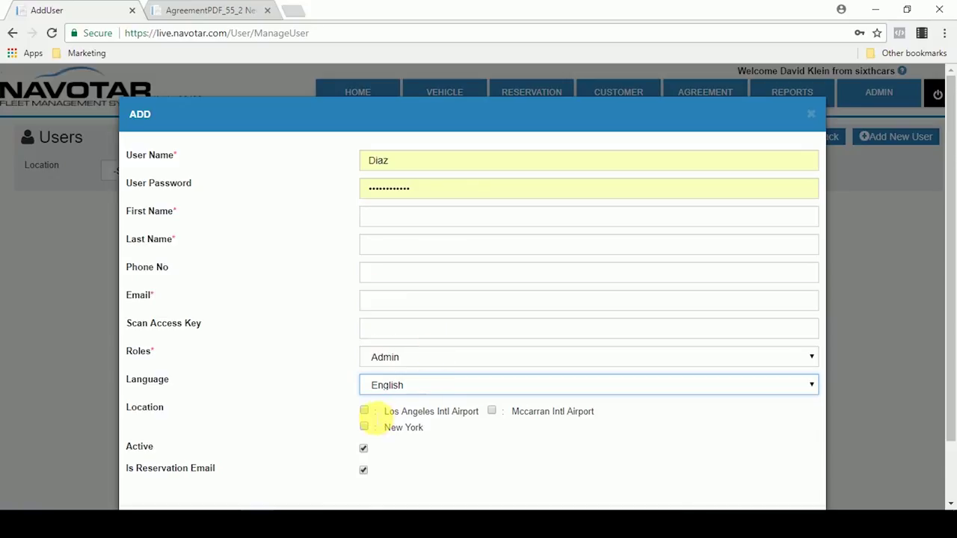
left_click(364, 412)
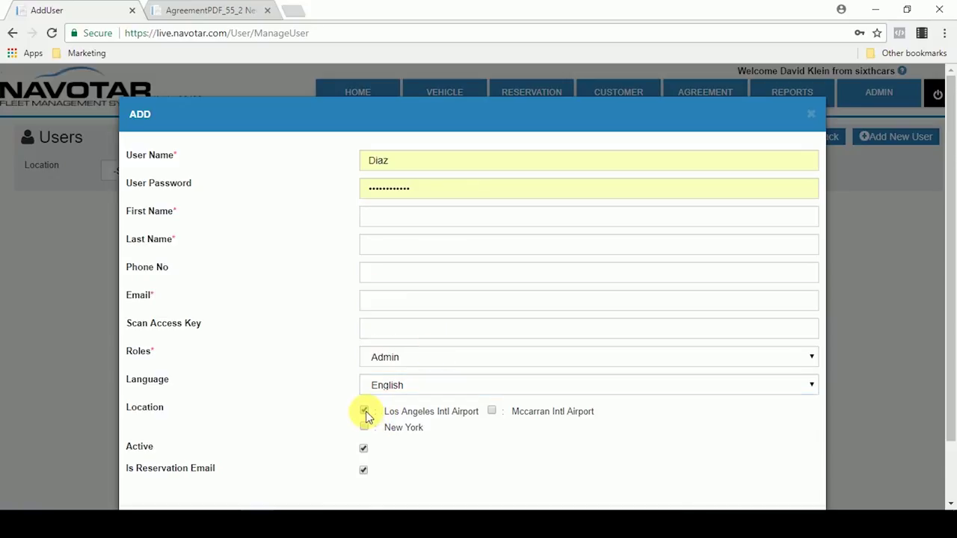
left_click(492, 411)
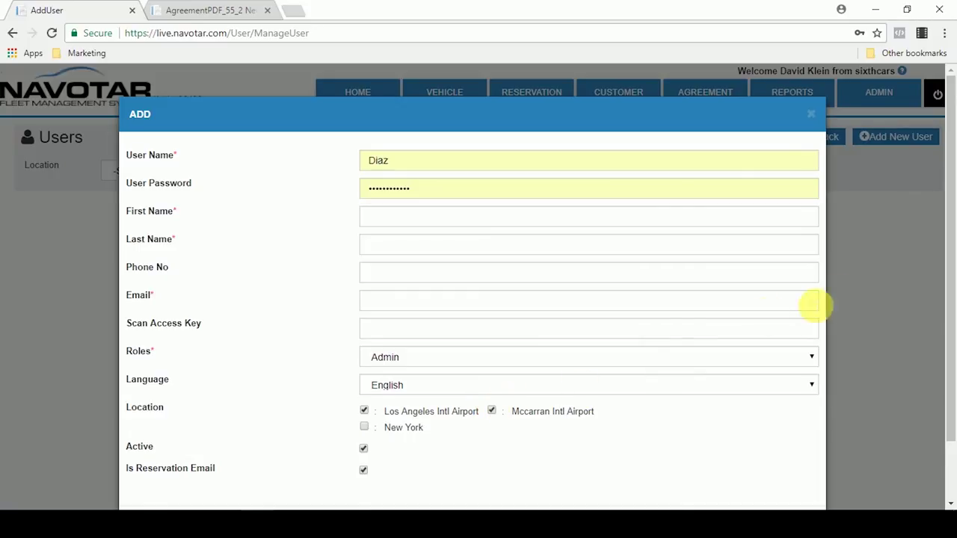
left_click(867, 298)
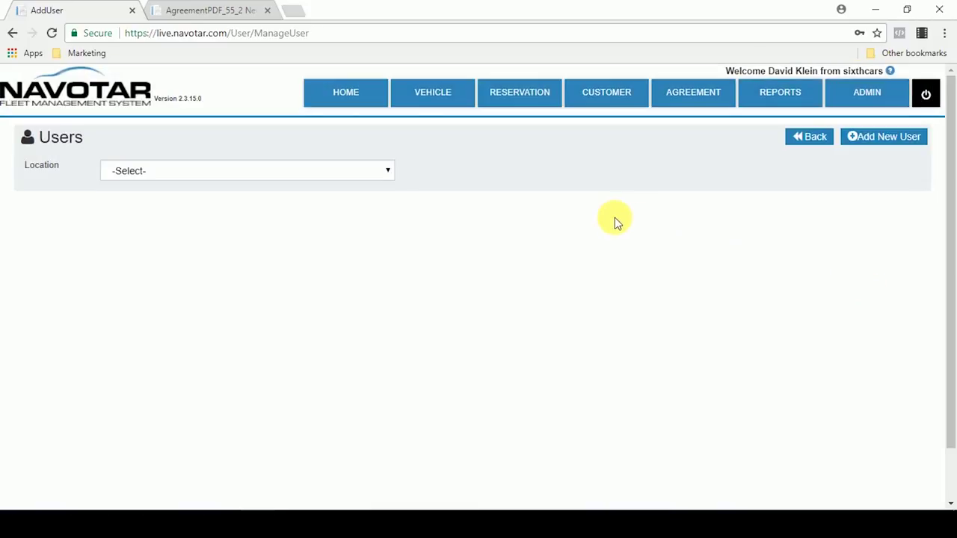
Go back from the Users page to the Navotar home dashboard.
left_click(348, 98)
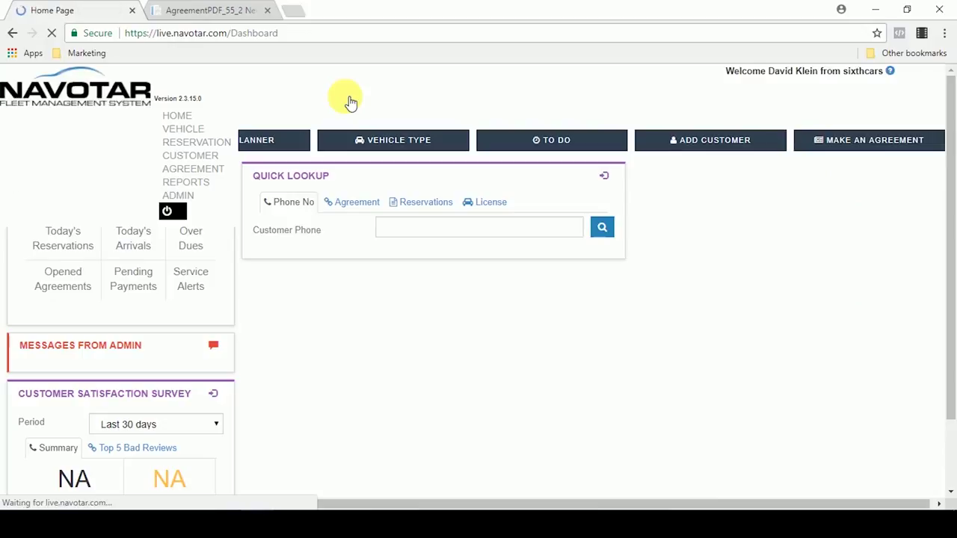